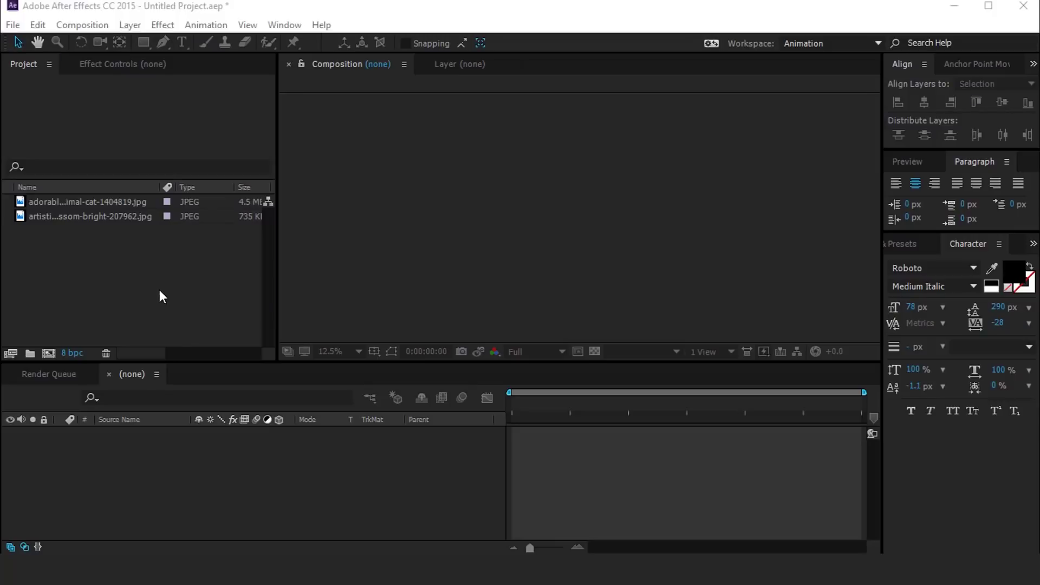
Create a 1920 × 1080 px composition named "mian comp" at 30 fps with a 30-second duration
{"action": "left_click", "coordinate": [50, 354]}
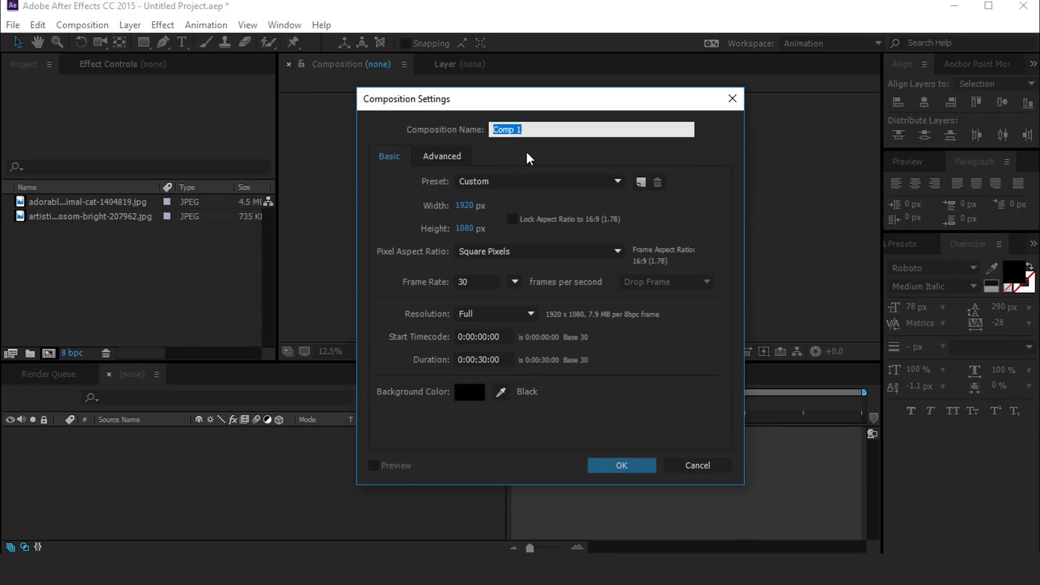
{"action": "type", "text": "mian c"}
{"action": "left_click", "coordinate": [619, 465]}
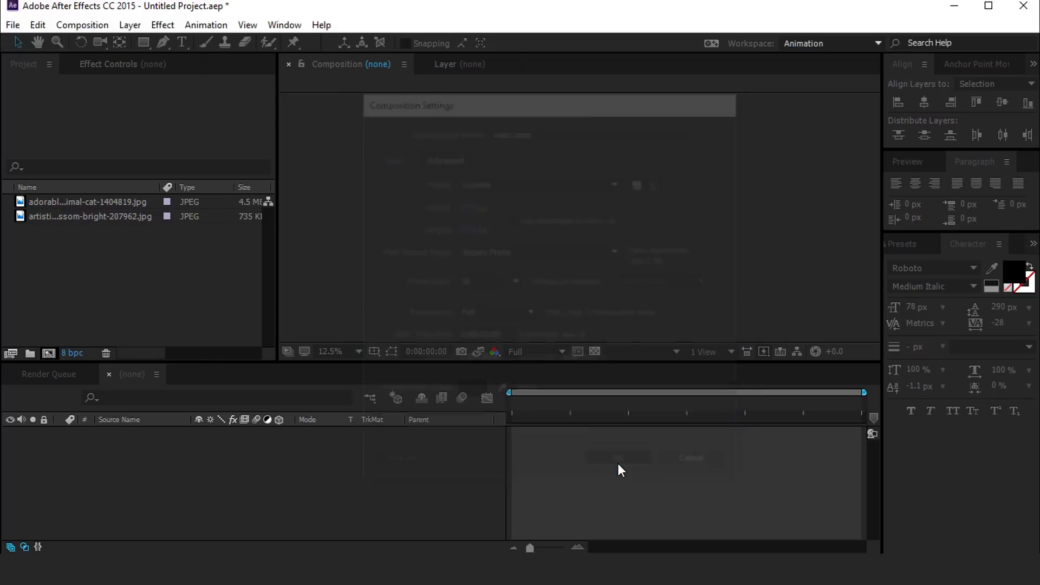
{"action": "left_click", "coordinate": [192, 292]}
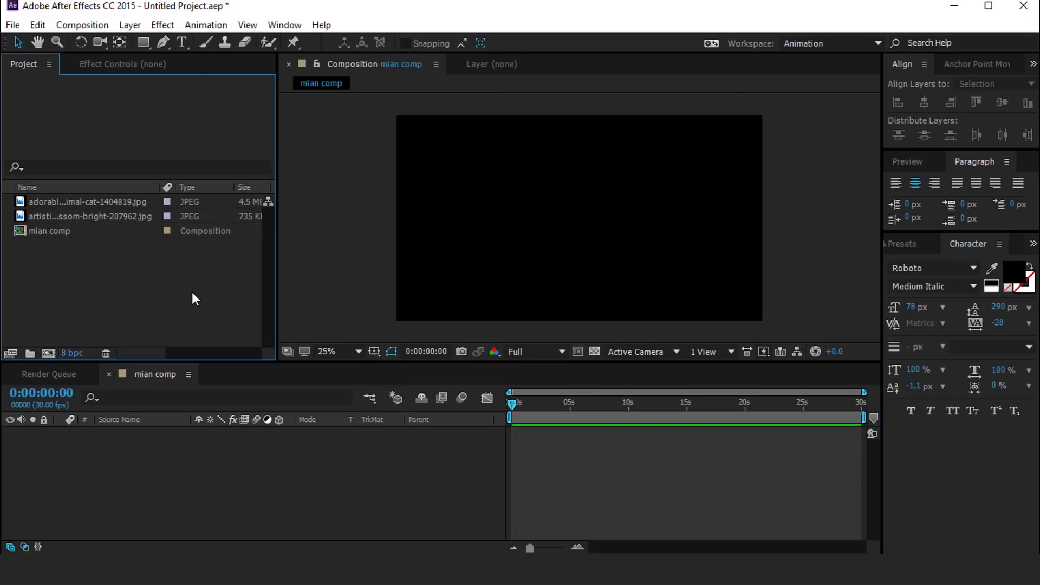
Create another composition named "piece" with a width of 180 px and a height of 200 px
{"action": "left_click", "coordinate": [49, 353]}
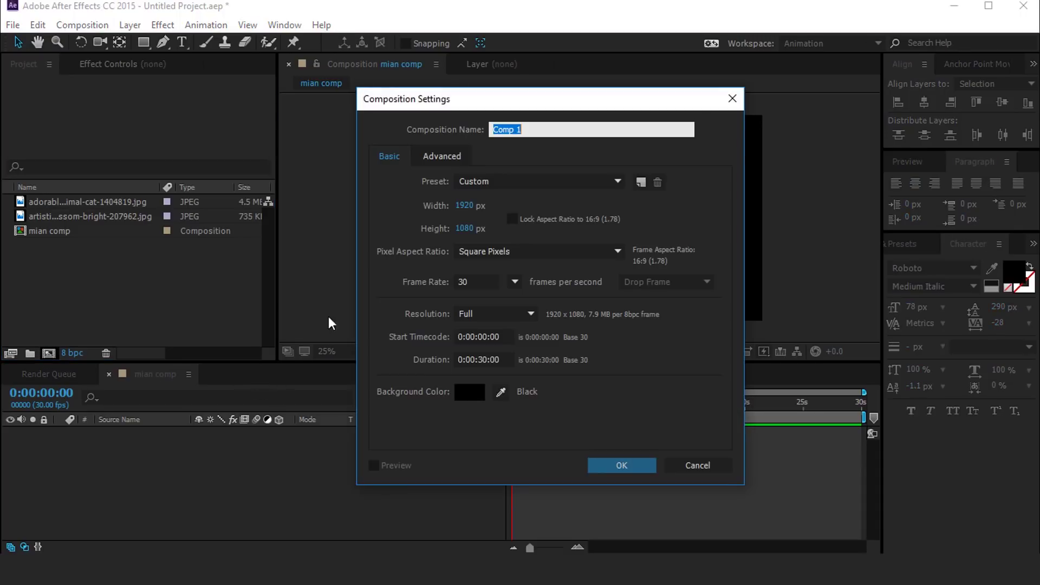
{"action": "type", "text": "piece"}
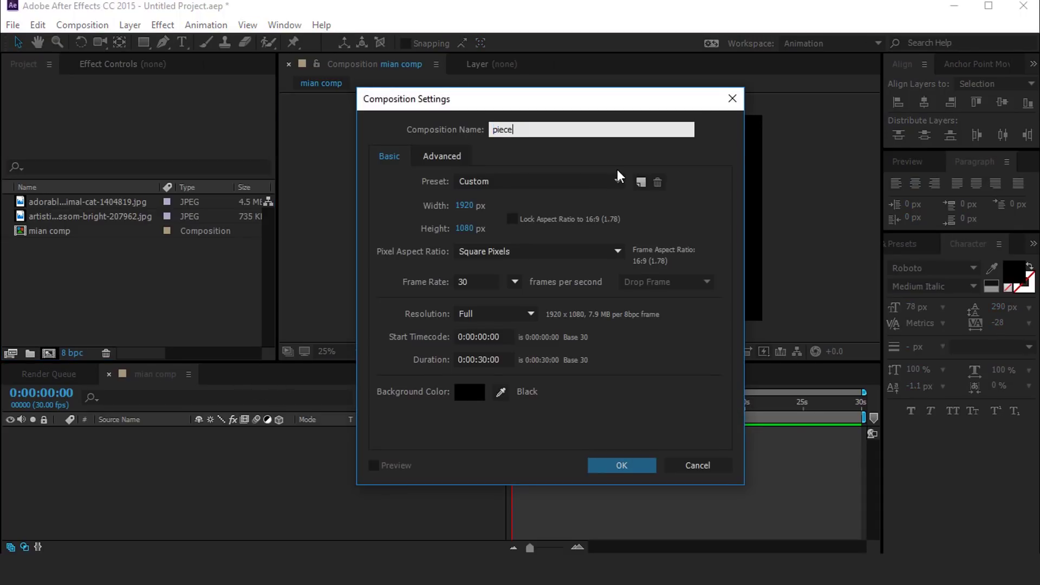
{"action": "key", "text": "Tab"}
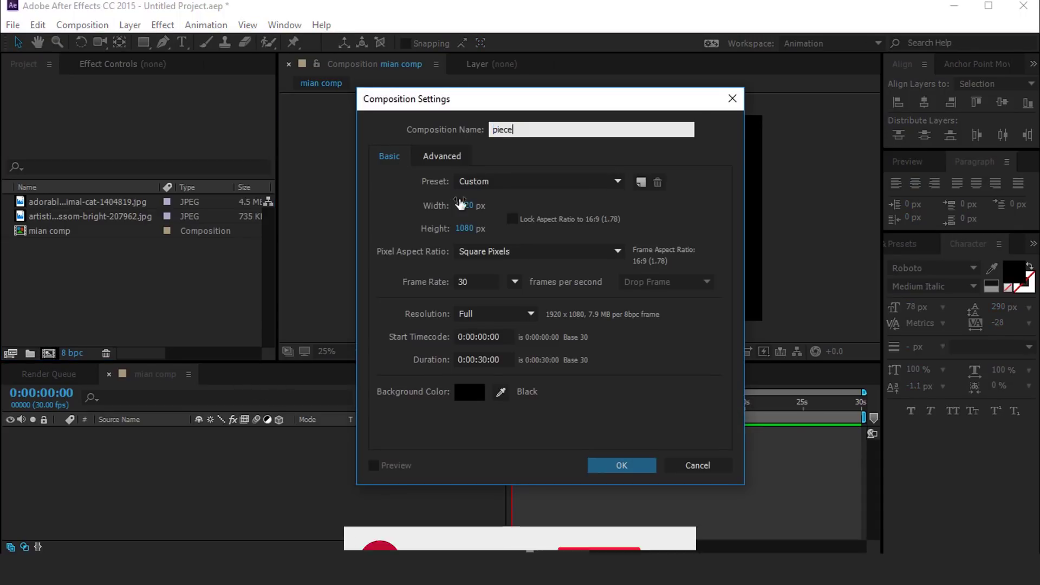
{"action": "type", "text": "180"}
{"action": "key", "text": "Tab"}
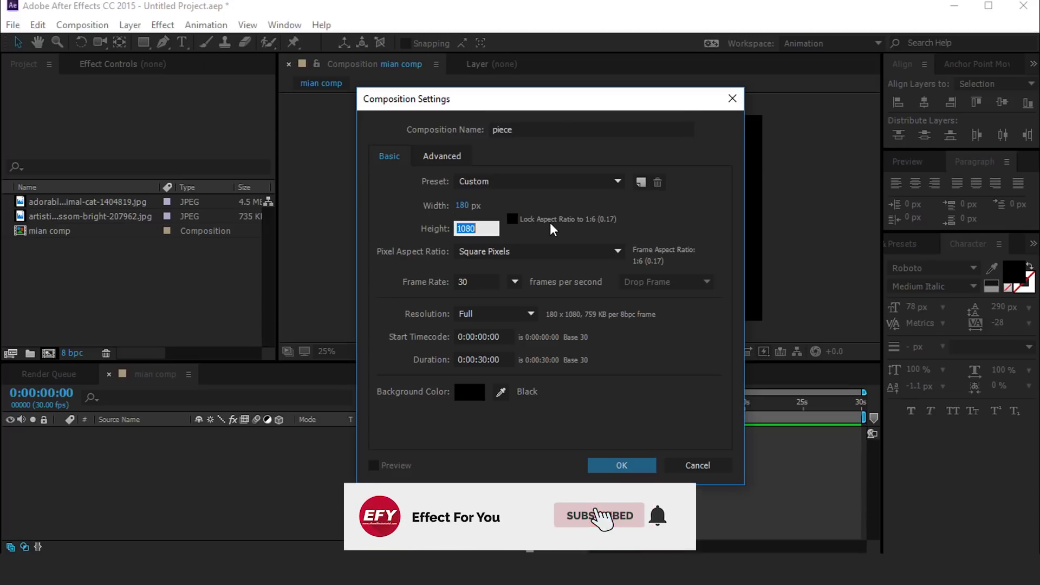
{"action": "type", "text": "200"}
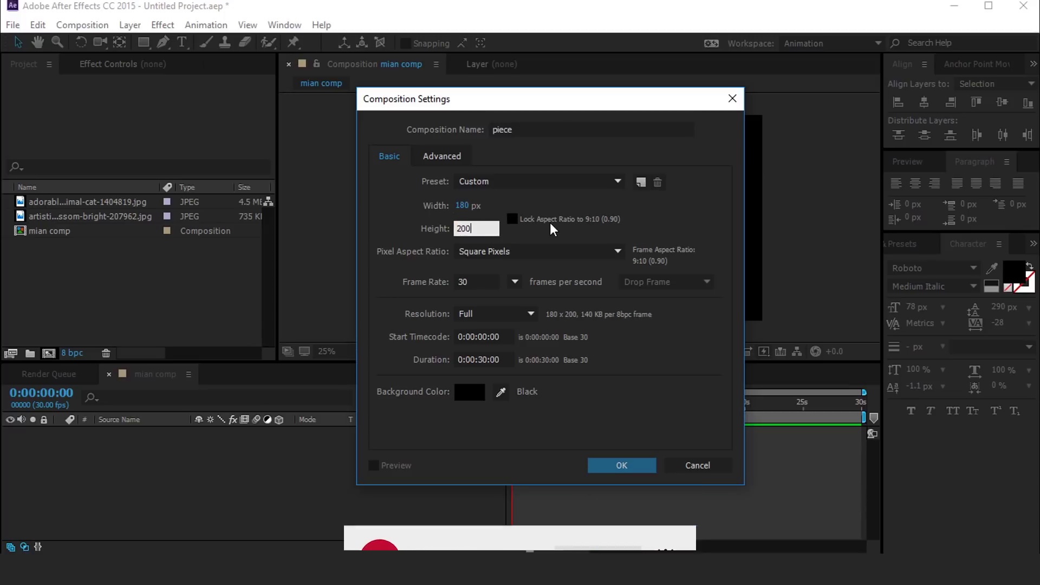
{"action": "left_click", "coordinate": [622, 466]}
Add a rectangle shape layer that fills the whole piece composition
{"action": "scroll", "coordinate": [618, 204], "scroll_direction": "up", "scroll_amount": 3}
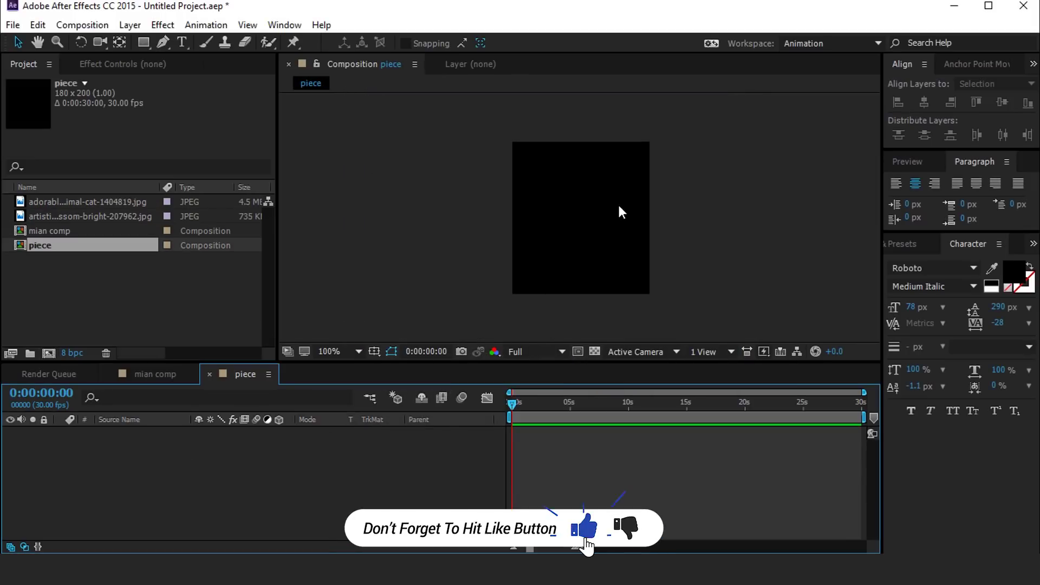
{"action": "left_click", "coordinate": [143, 41]}
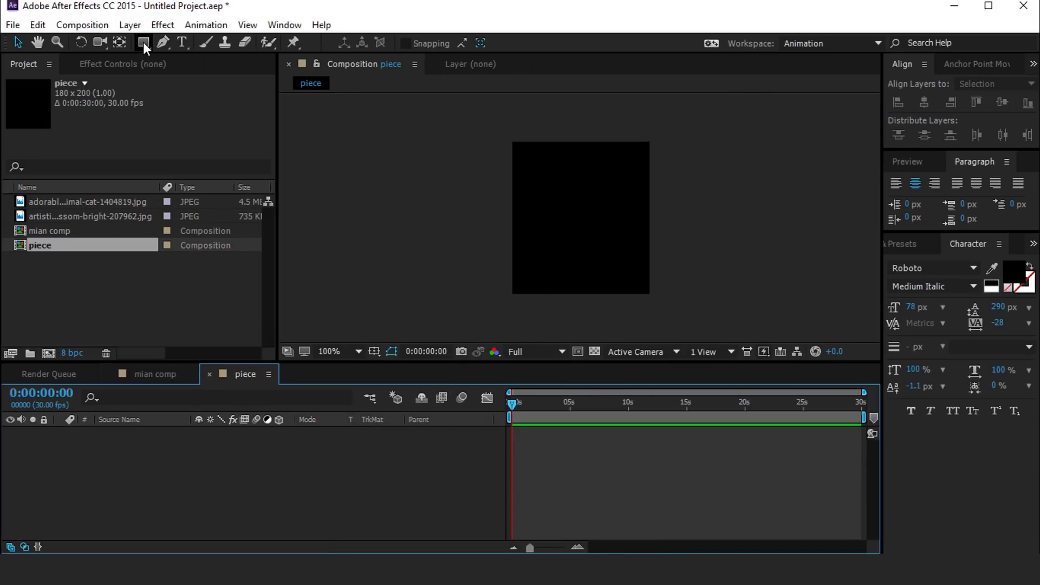
{"action": "double_click", "coordinate": [143, 41]}
{"action": "key", "text": "v"}
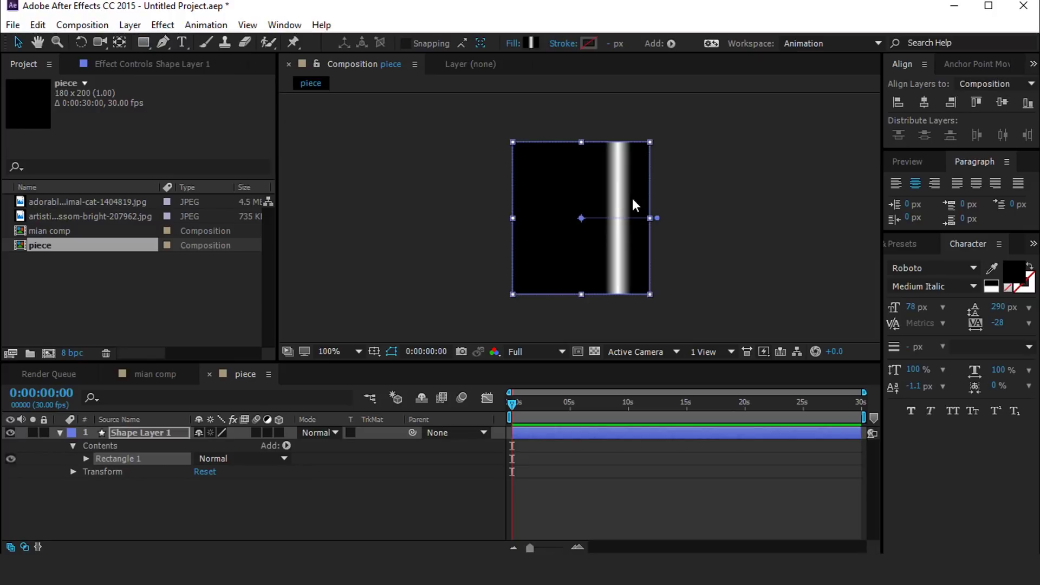
Set the roundness of the shape layer's rectangle path to 15
{"action": "left_click", "coordinate": [86, 458]}
{"action": "left_click", "coordinate": [100, 472]}
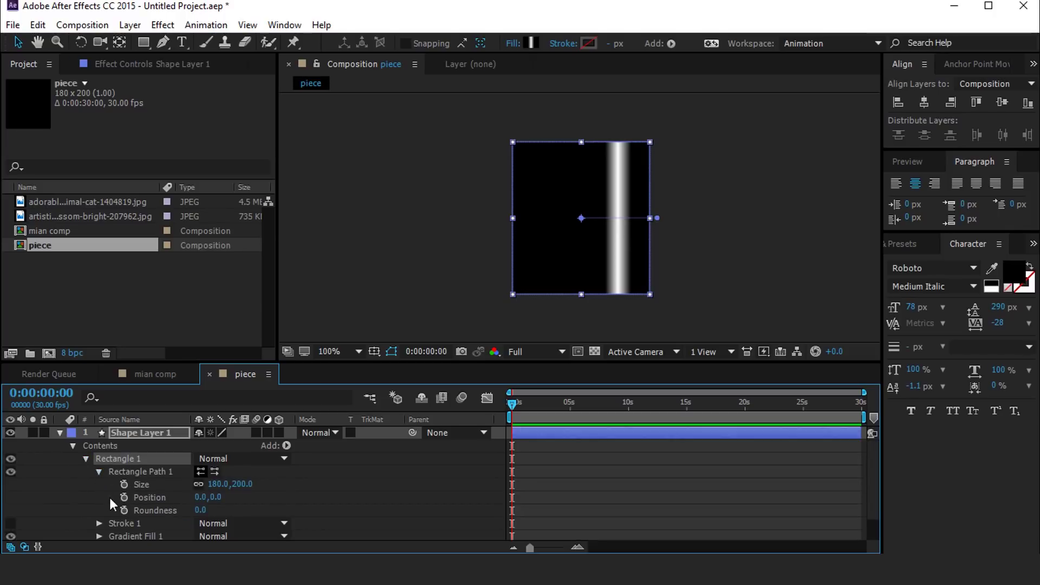
{"action": "left_click", "coordinate": [200, 510]}
{"action": "type", "text": "15"}
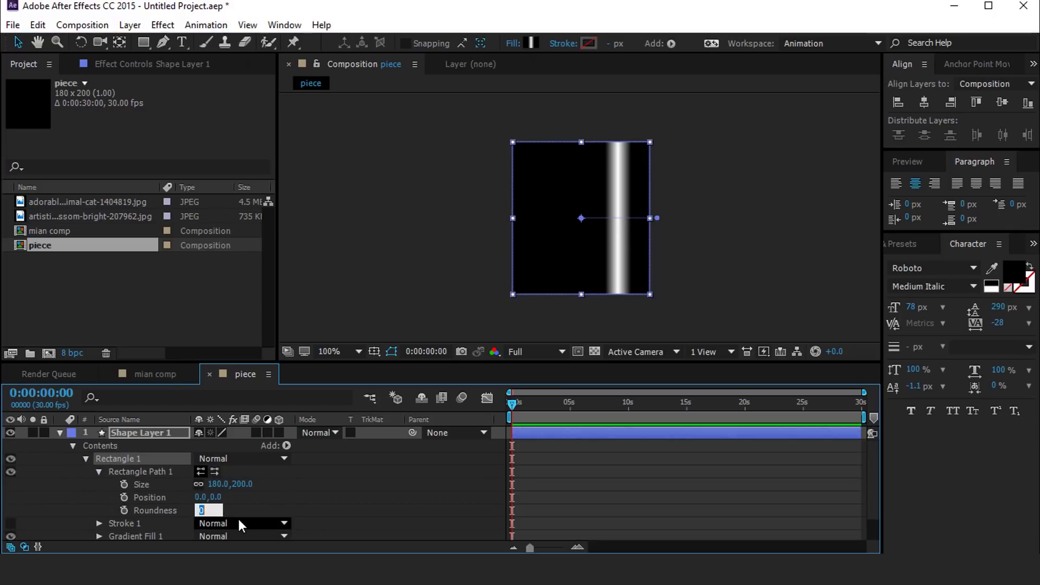
{"action": "left_click", "coordinate": [314, 508]}
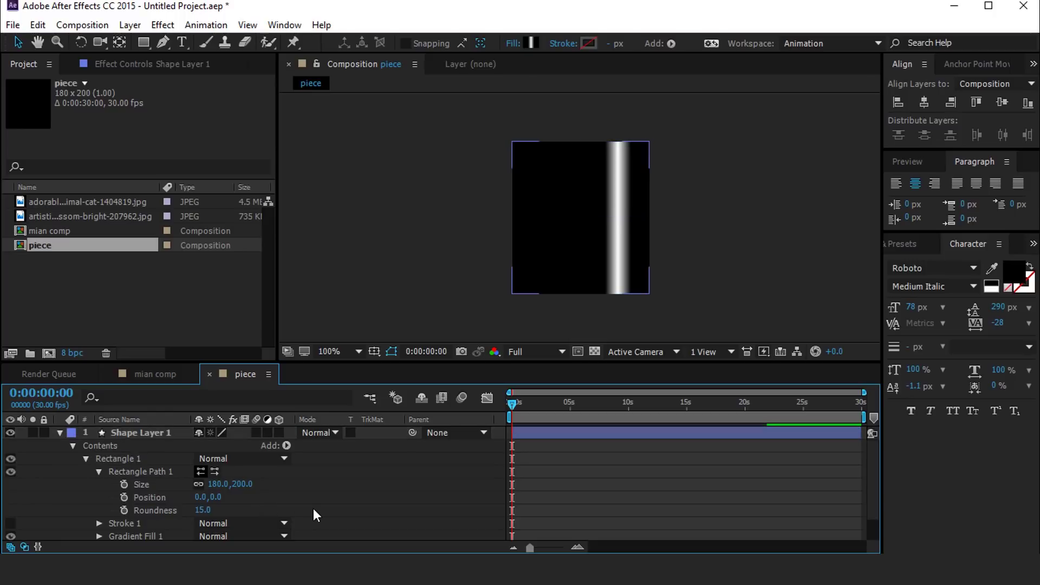
{"action": "left_click", "coordinate": [61, 433]}
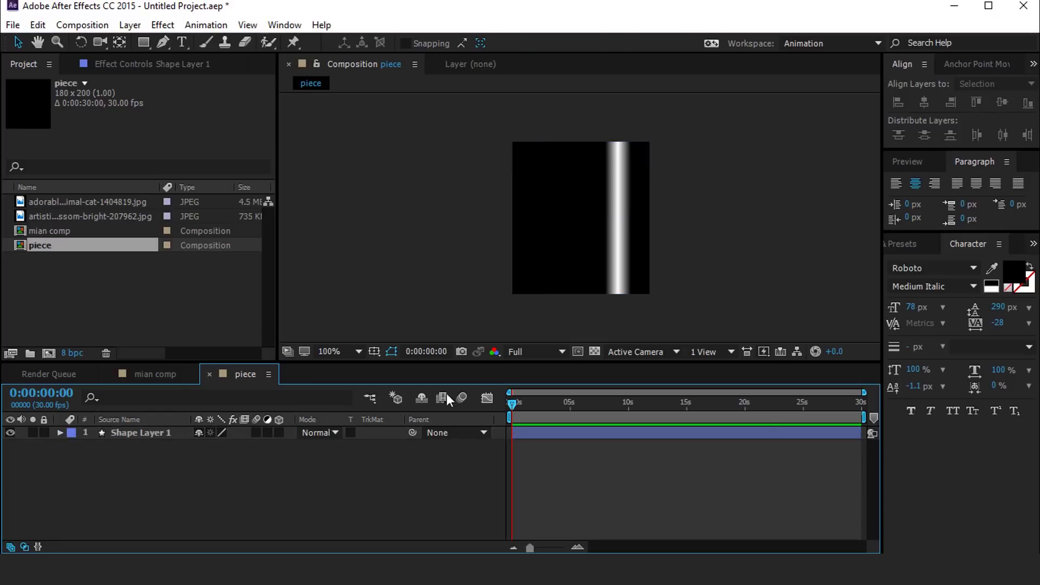
Change the rectangle's linear gradient fill to run from white at the start to black at 100%
{"action": "left_click", "coordinate": [143, 434]}
{"action": "left_click", "coordinate": [515, 42]}
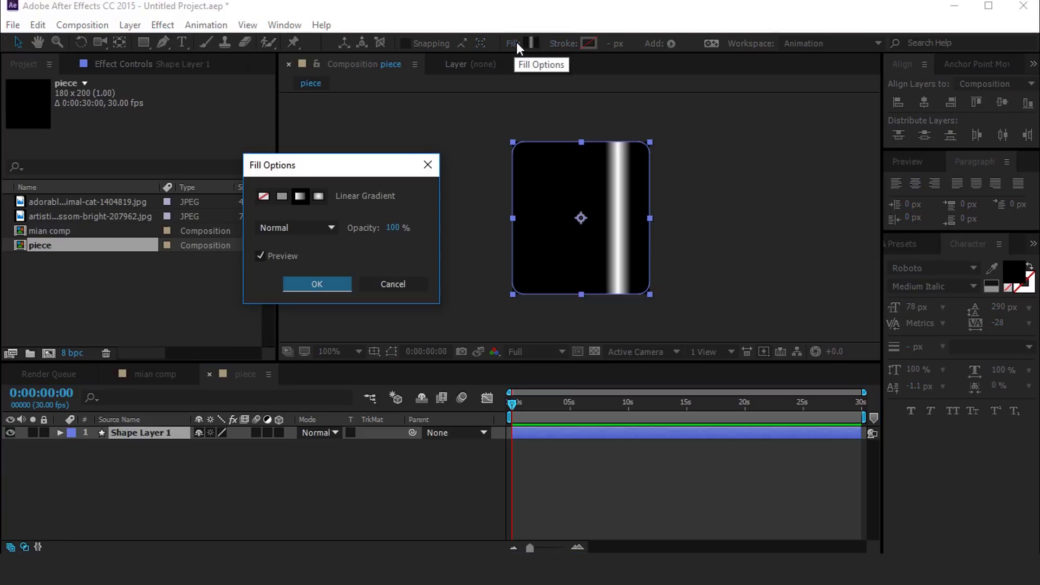
{"action": "key", "text": "Return"}
{"action": "left_click", "coordinate": [531, 42]}
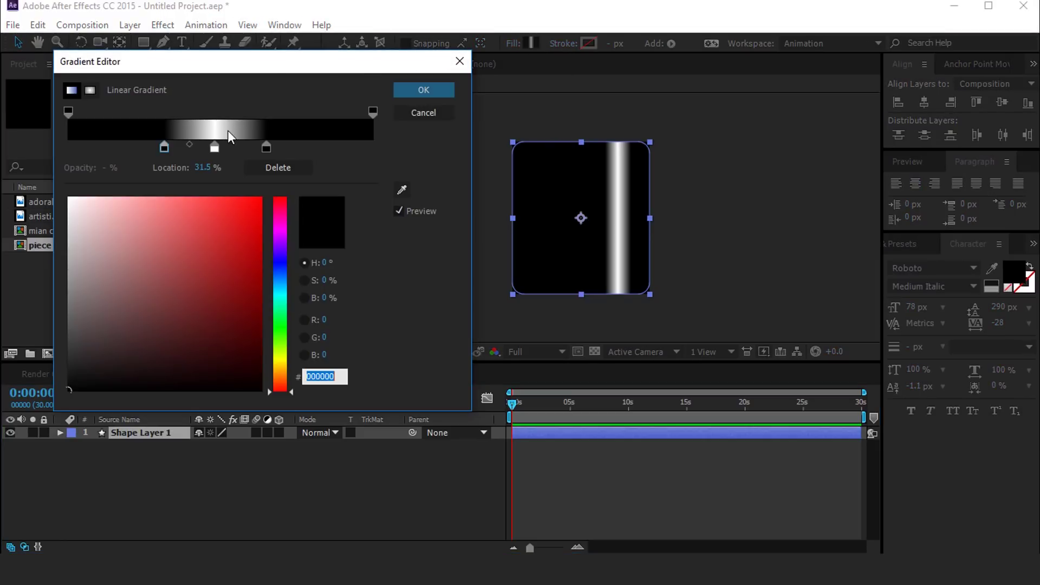
{"action": "left_click_drag", "start_coordinate": [266, 63], "coordinate": [290, 59]}
{"action": "left_click_drag", "start_coordinate": [186, 144], "coordinate": [85, 147]}
{"action": "left_click_drag", "start_coordinate": [291, 144], "coordinate": [421, 143]}
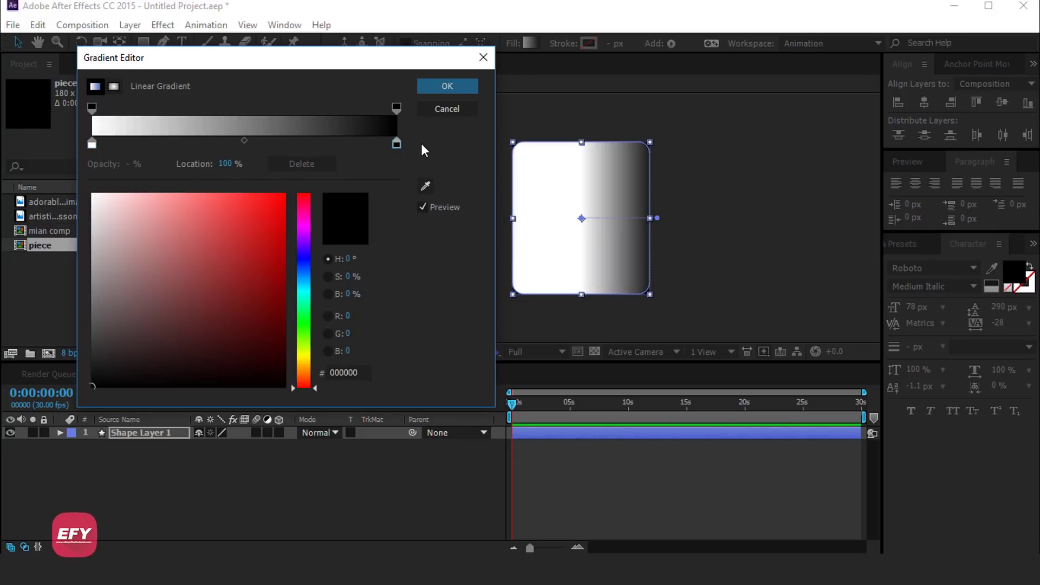
{"action": "left_click", "coordinate": [457, 86]}
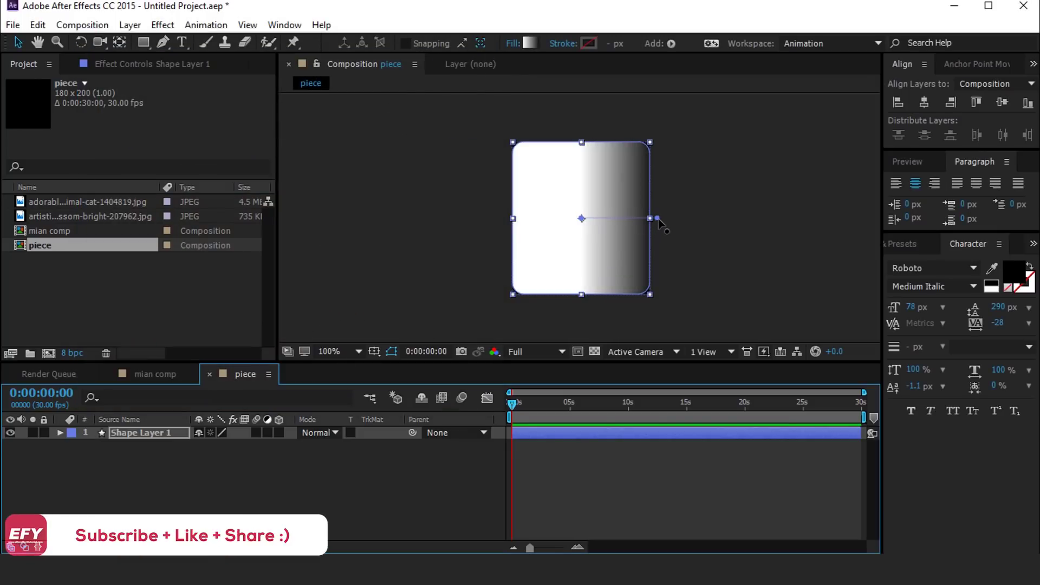
Turn the gradient vertical, with its black end just above the rectangle and its white start far below it
{"action": "left_click_drag", "start_coordinate": [658, 219], "coordinate": [578, 109]}
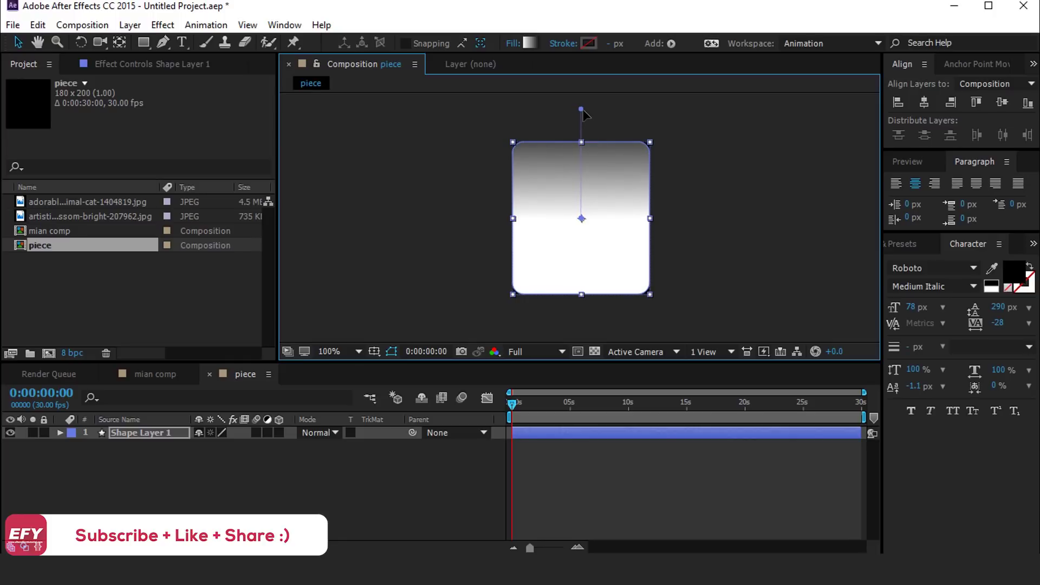
{"action": "left_click_drag", "start_coordinate": [582, 221], "coordinate": [582, 402]}
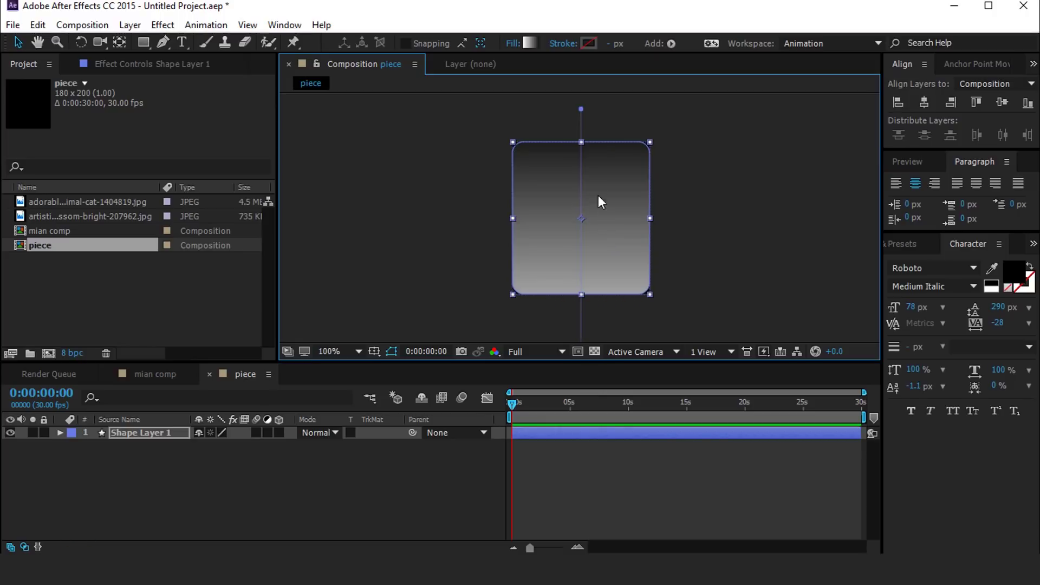
{"action": "key", "text": "comma"}
{"action": "left_click_drag", "start_coordinate": [580, 313], "coordinate": [580, 340]}
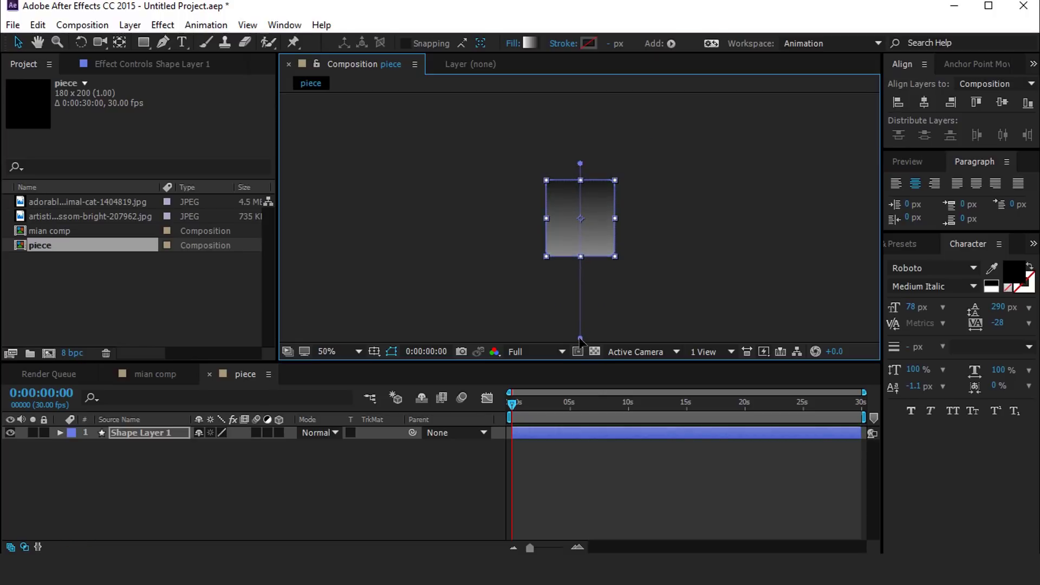
Make the shape layer 3D and move its anchor point to the middle of the rectangle's top edge
{"action": "left_click", "coordinate": [425, 487]}
{"action": "left_click", "coordinate": [529, 434]}
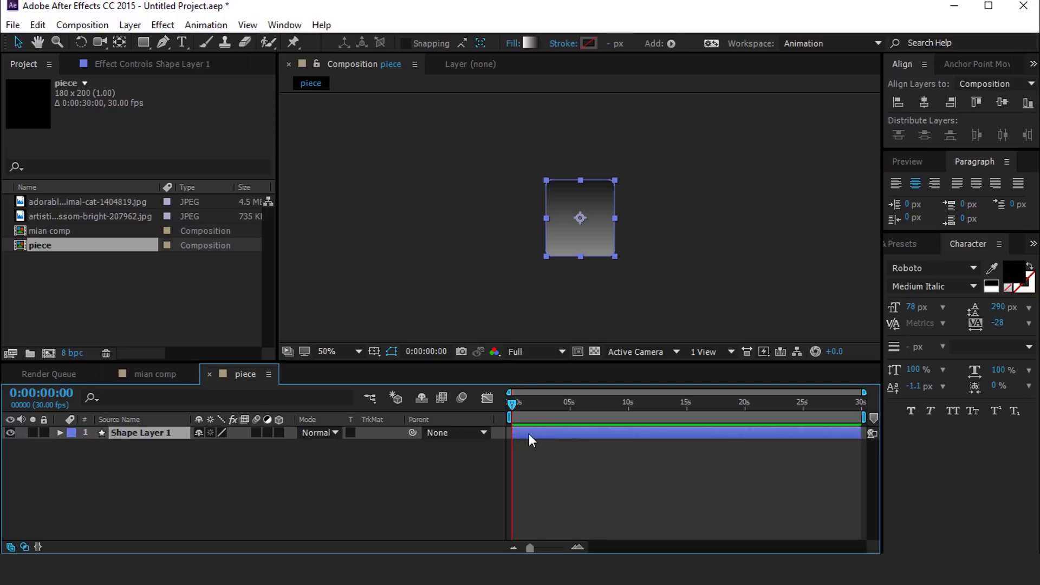
{"action": "left_click", "coordinate": [279, 432]}
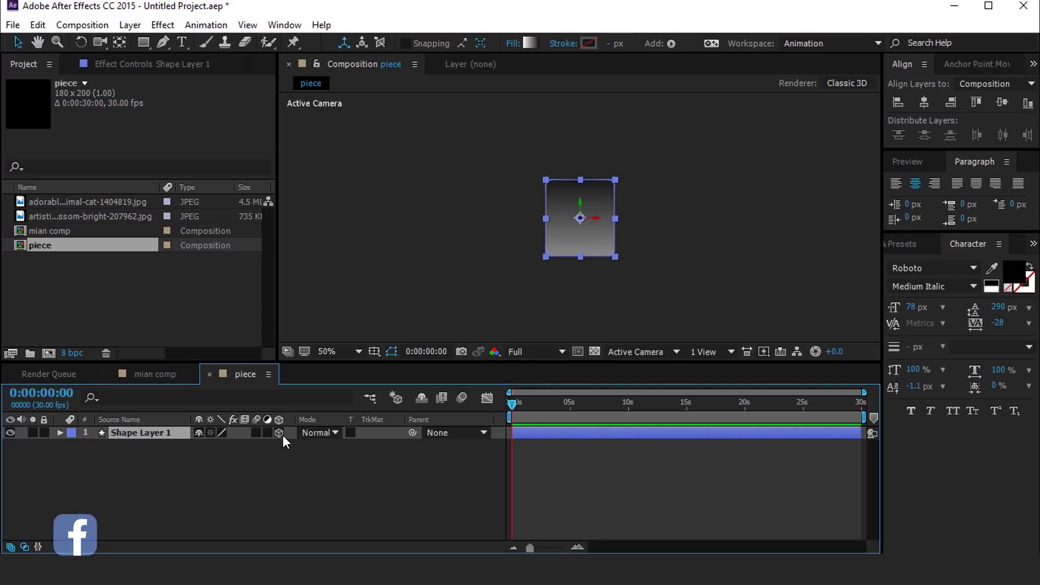
{"action": "scroll", "coordinate": [649, 211], "scroll_direction": "up", "scroll_amount": 1}
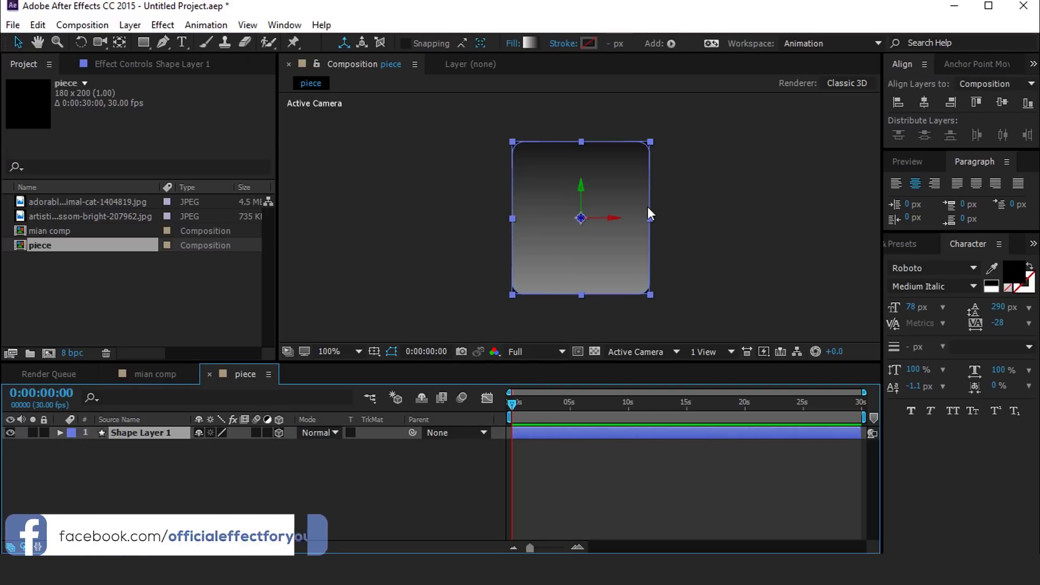
{"action": "left_click", "coordinate": [119, 43]}
{"action": "left_click_drag", "start_coordinate": [581, 219], "coordinate": [581, 142]}
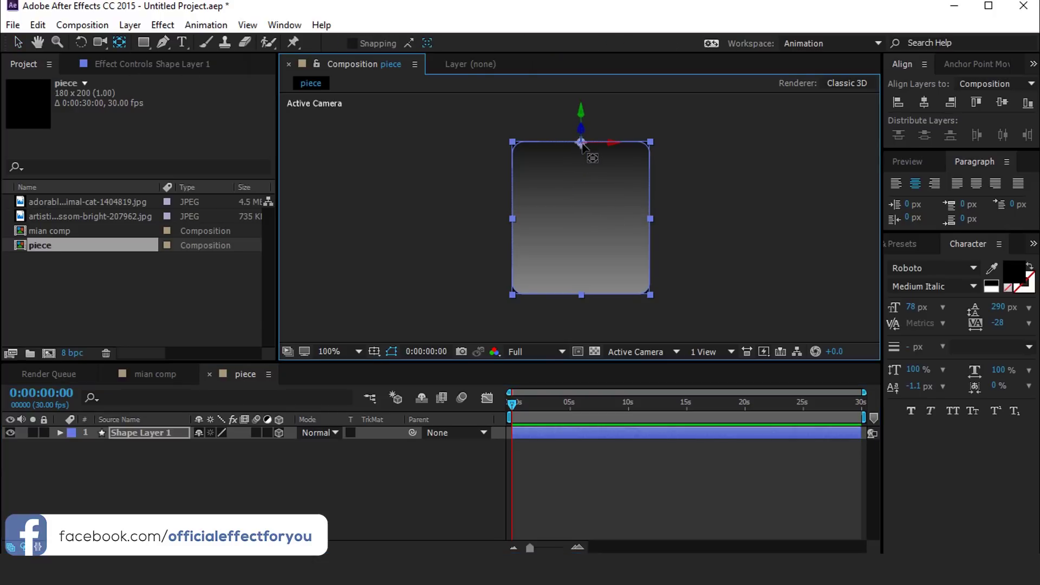
Animate the shape layer's X Rotation with keyframes of -76° at frame 0 and 0° at frame 6
{"action": "left_click", "coordinate": [133, 435]}
{"action": "key", "text": "r"}
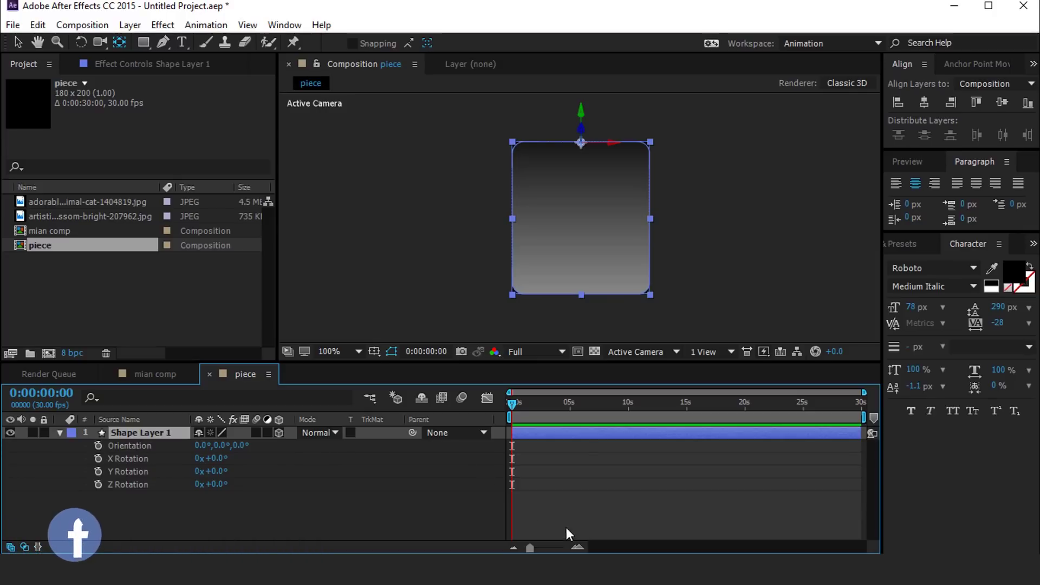
{"action": "left_click", "coordinate": [577, 548]}
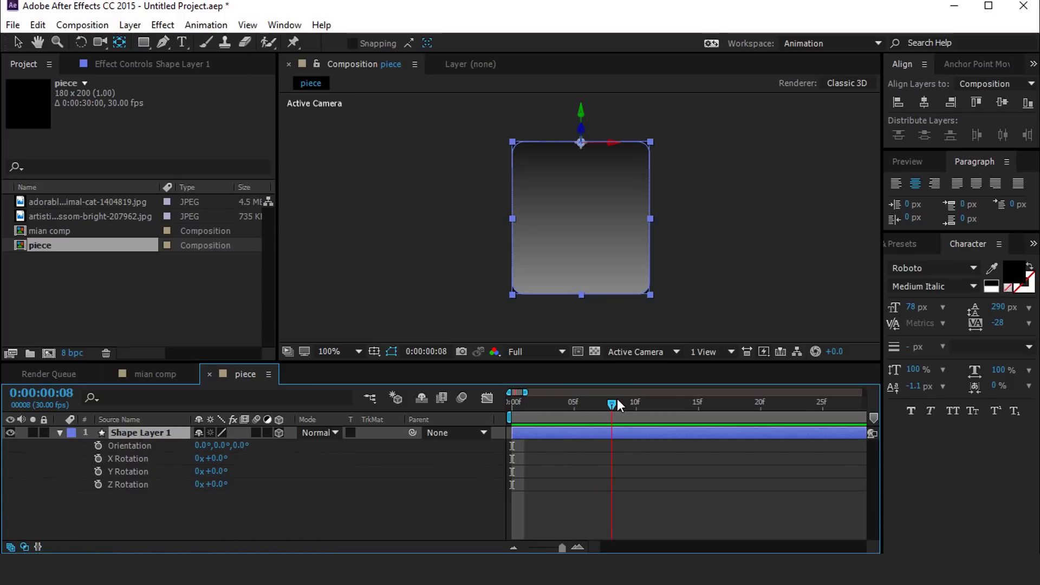
{"action": "left_click_drag", "start_coordinate": [617, 404], "coordinate": [587, 403]}
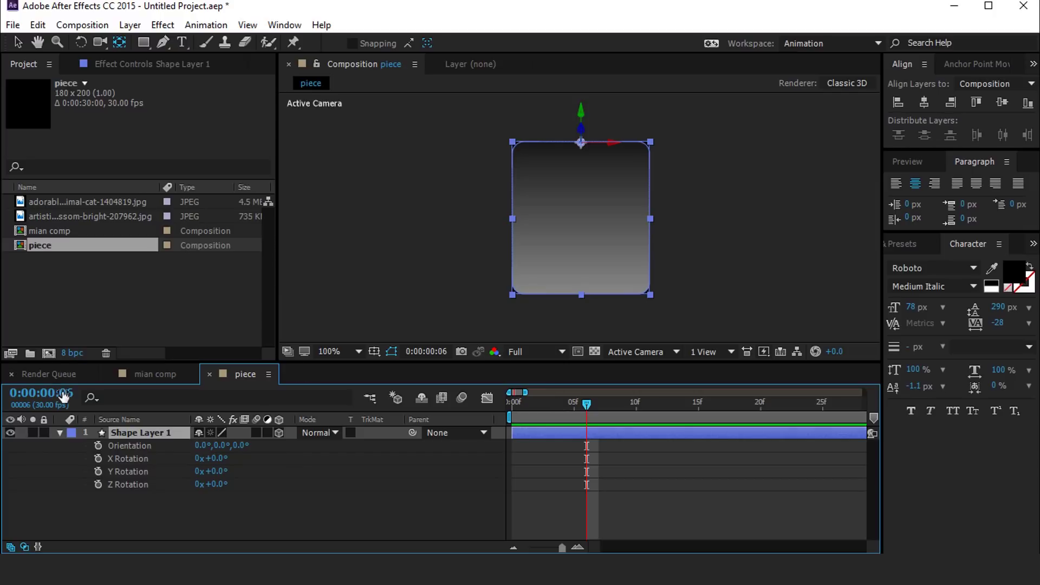
{"action": "left_click", "coordinate": [97, 459]}
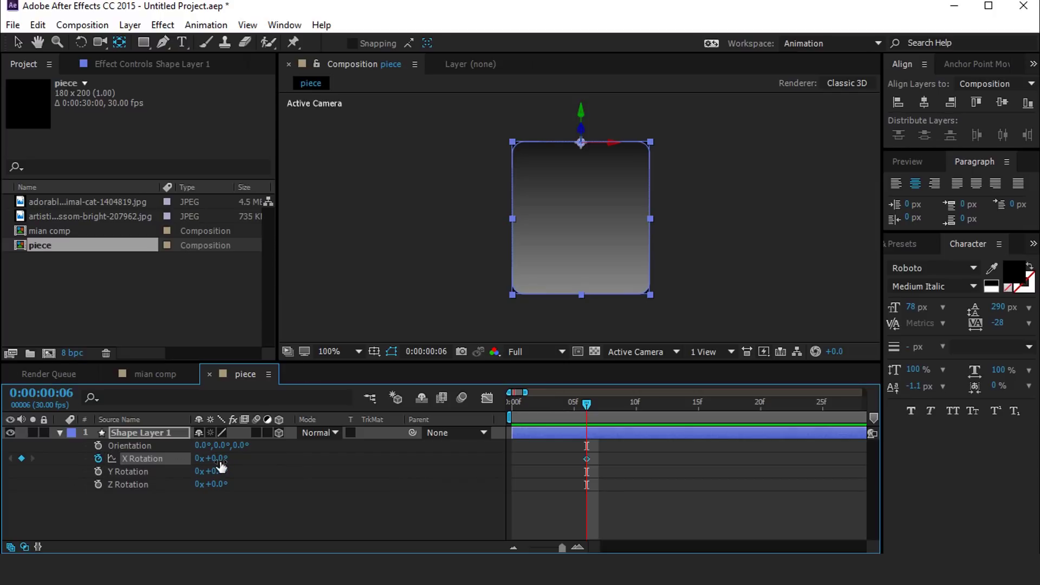
{"action": "key", "text": "Home"}
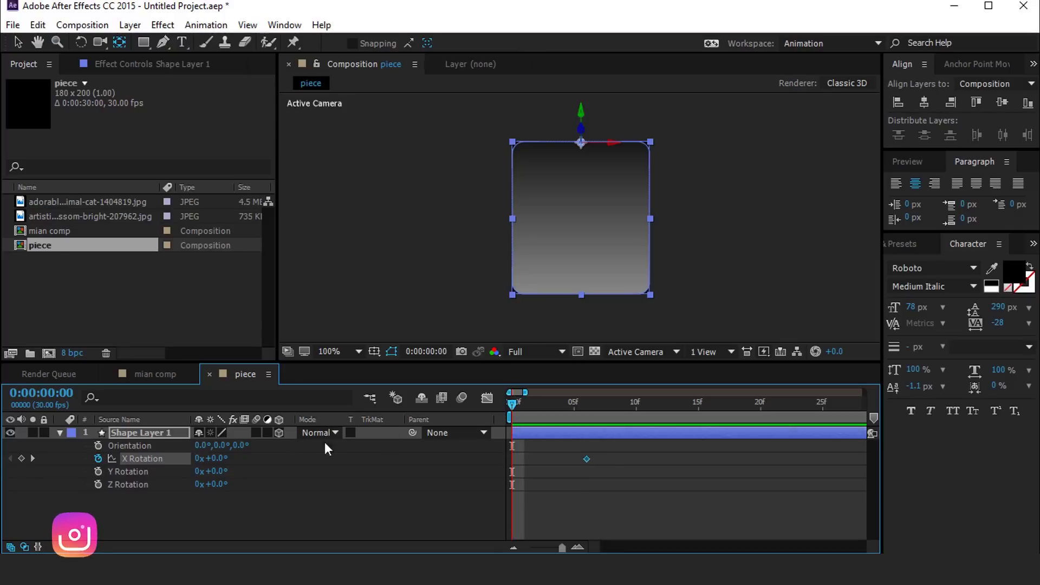
{"action": "left_click_drag", "start_coordinate": [216, 458], "coordinate": [166, 461]}
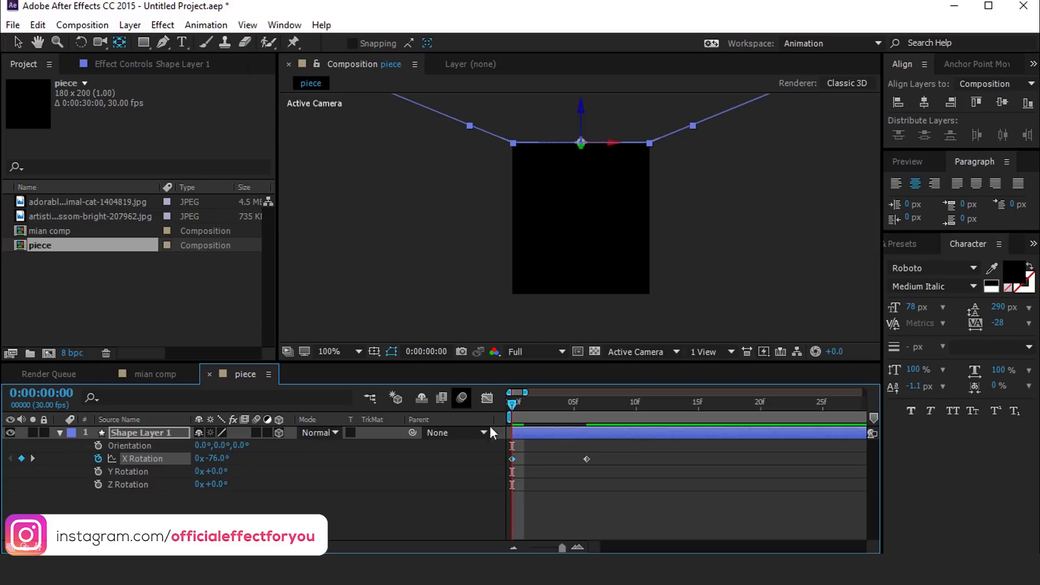
Apply Easy Ease to both X Rotation keyframes and scrub through the motion up to frame 6
{"action": "right_click", "coordinate": [586, 458]}
{"action": "mouse_move", "coordinate": [633, 447]}
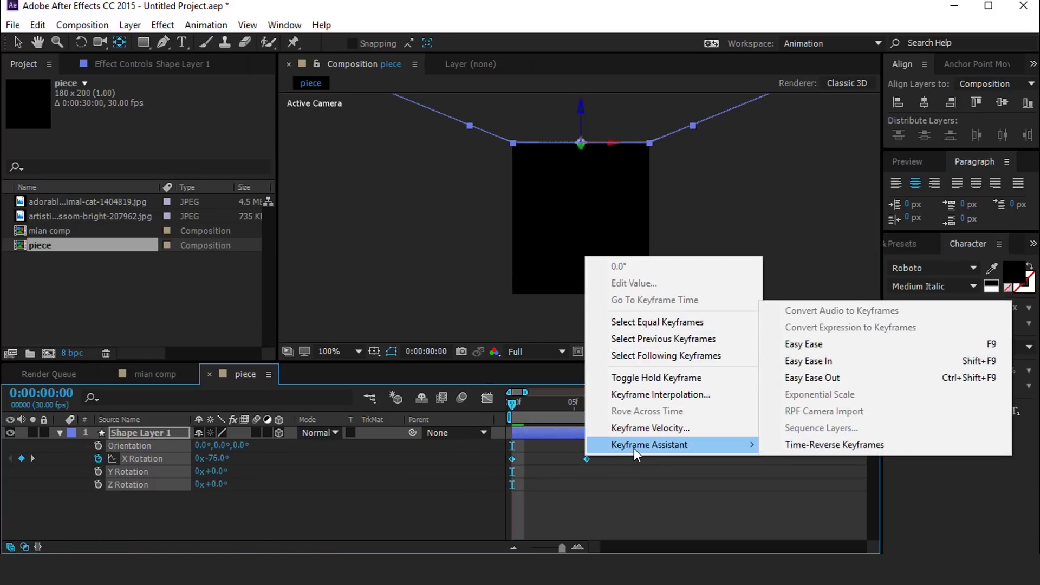
{"action": "left_click", "coordinate": [831, 349]}
{"action": "left_click", "coordinate": [464, 513]}
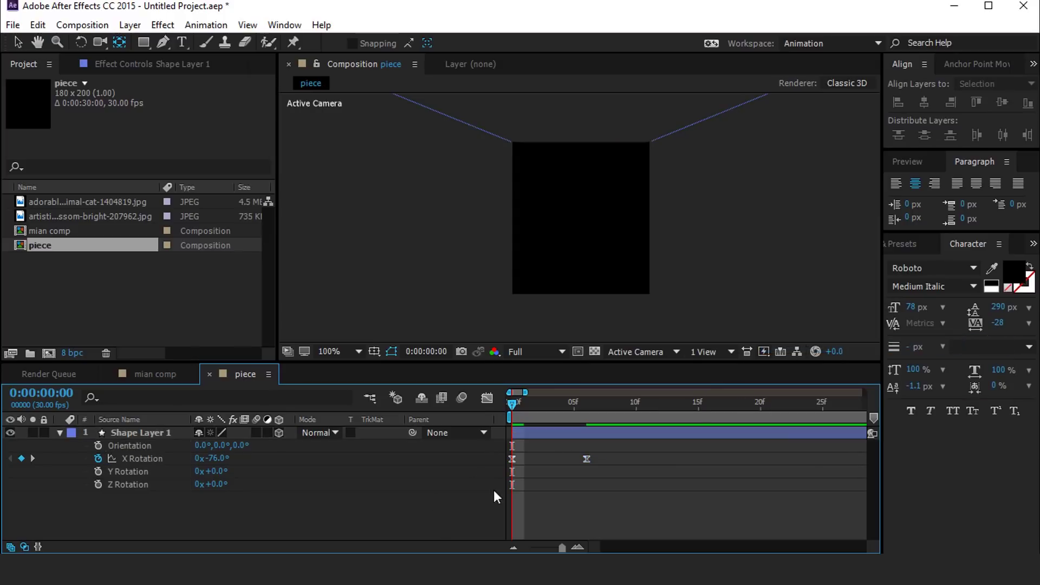
{"action": "left_click_drag", "start_coordinate": [525, 404], "coordinate": [587, 405]}
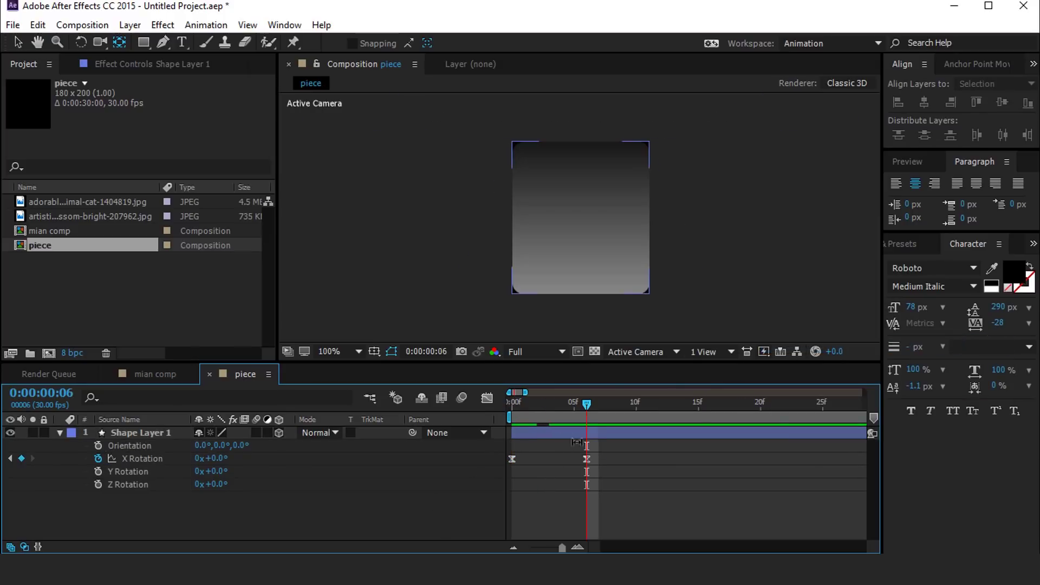
Paste the bounce script from Bounce script.txt as an expression on the shape layer's X Rotation and preview the motion from frame 0
{"action": "key", "text": "alt+Tab"}
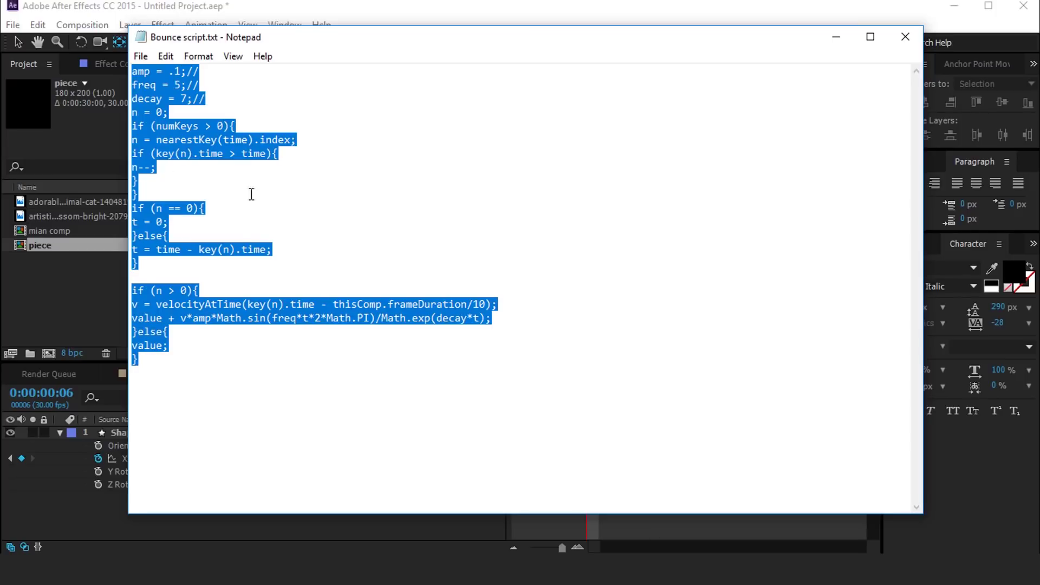
{"action": "left_click", "coordinate": [836, 37]}
{"action": "left_click", "coordinate": [99, 432]}
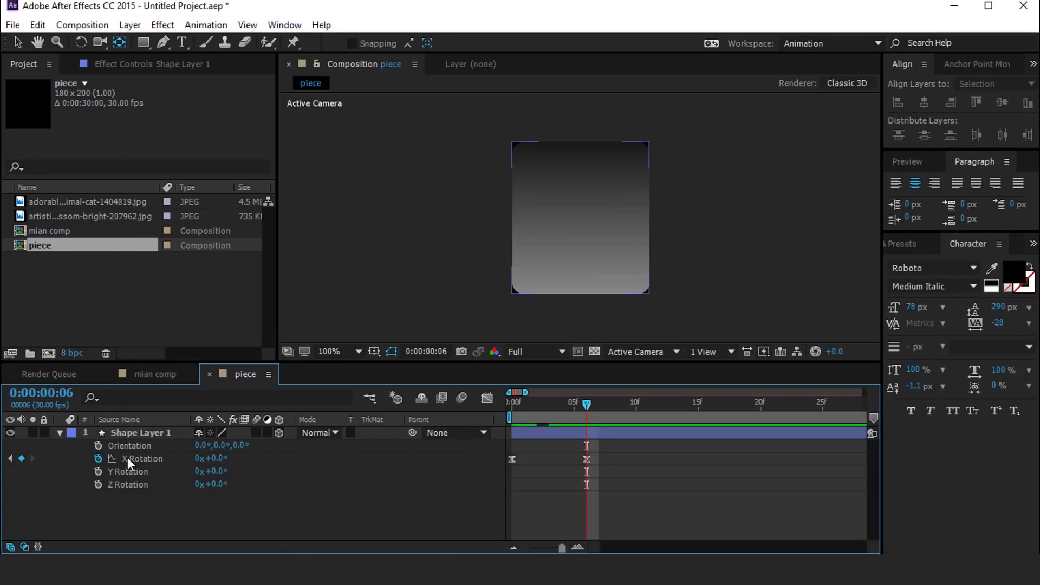
{"action": "left_click", "coordinate": [98, 459], "text": "alt"}
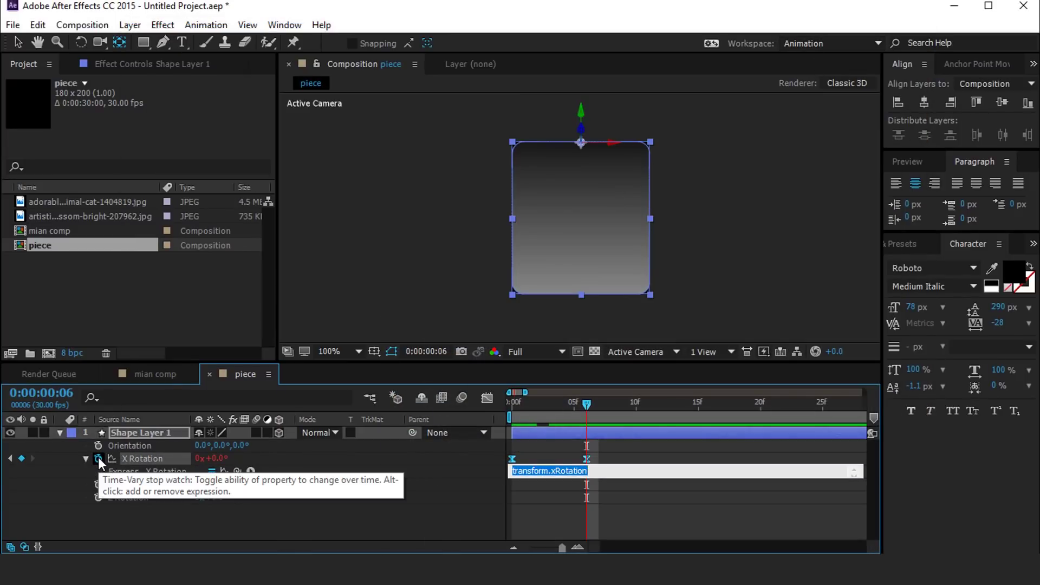
{"action": "key", "text": "ctrl+v"}
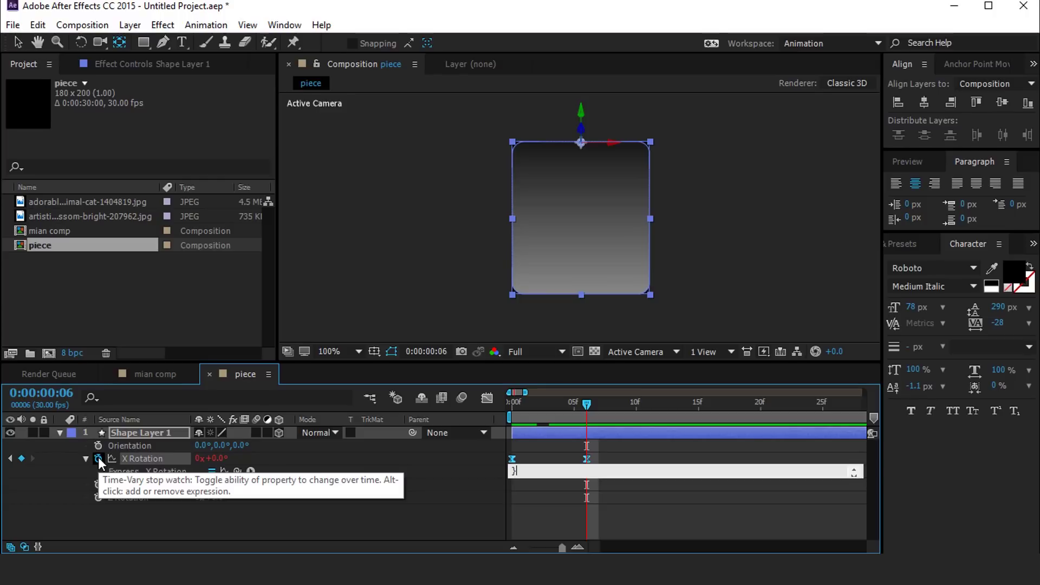
{"action": "left_click", "coordinate": [477, 500]}
{"action": "left_click_drag", "start_coordinate": [535, 405], "coordinate": [511, 404]}
{"action": "key", "text": "space"}
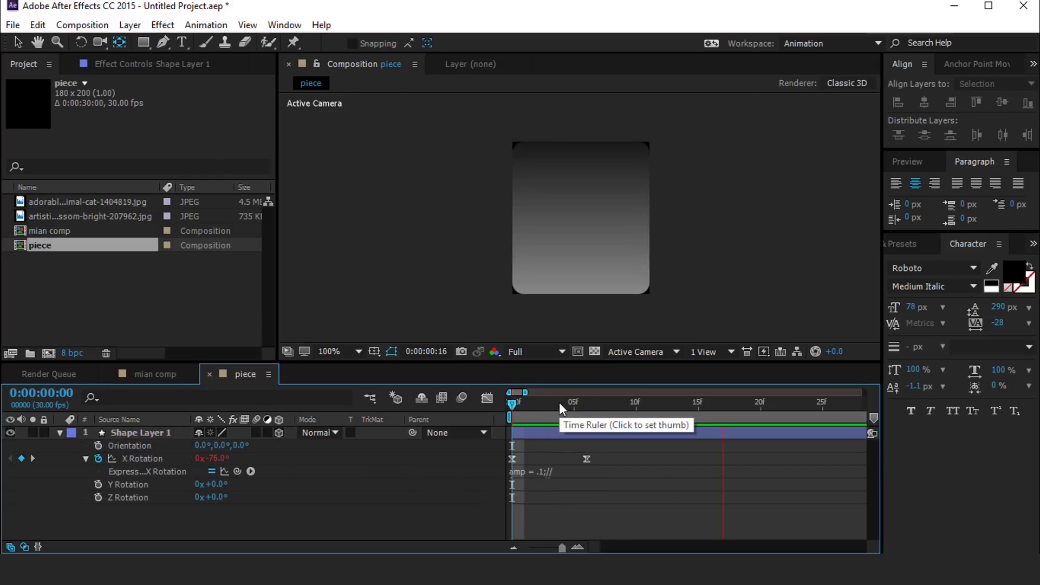
Return to frame 6, collapse the shape layer's properties and duplicate the layer
{"action": "left_click", "coordinate": [587, 403]}
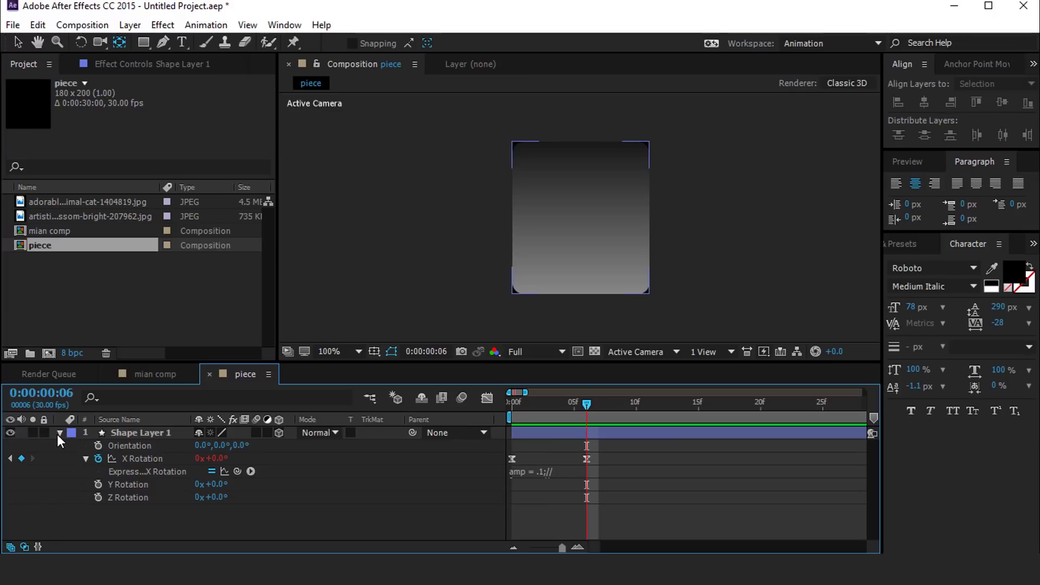
{"action": "left_click", "coordinate": [60, 433]}
{"action": "left_click", "coordinate": [137, 435]}
{"action": "key", "text": "Return"}
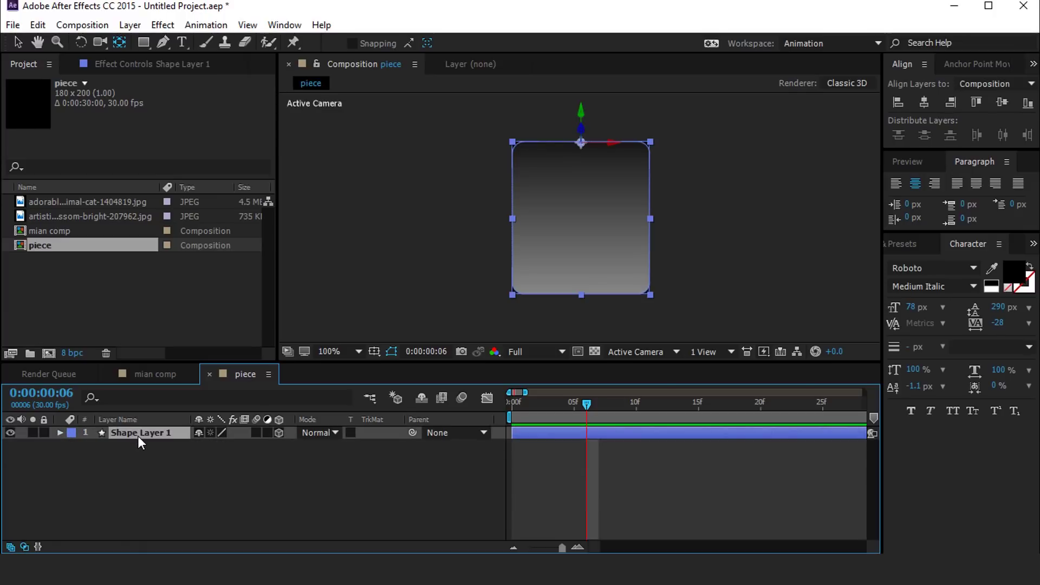
{"action": "key", "text": "ctrl+d"}
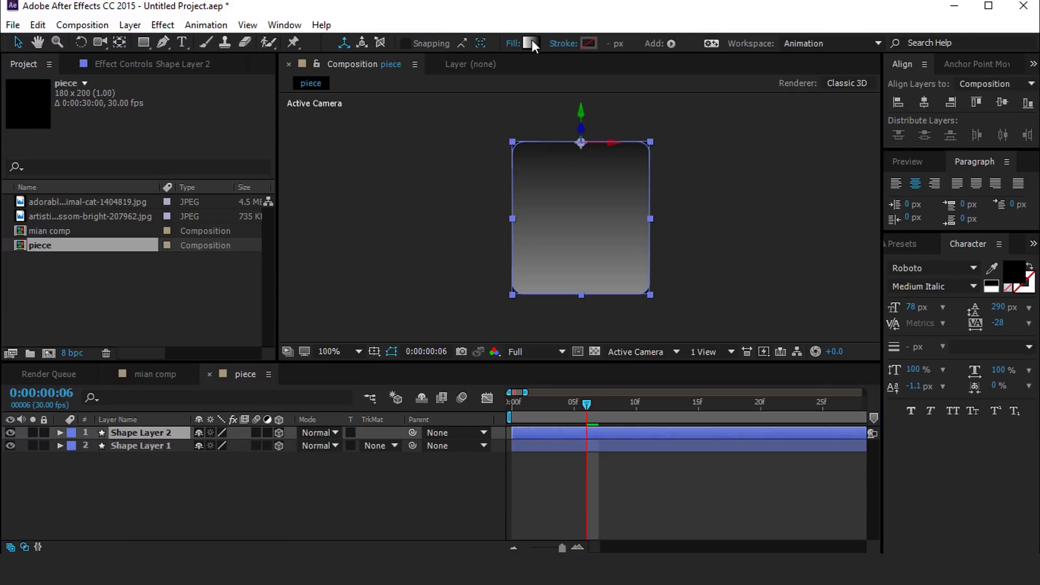
Change the duplicate's linear gradient fill to black–white–black, with the white stop near the middle and the black stops drawn in towards it
{"action": "left_click", "coordinate": [531, 42]}
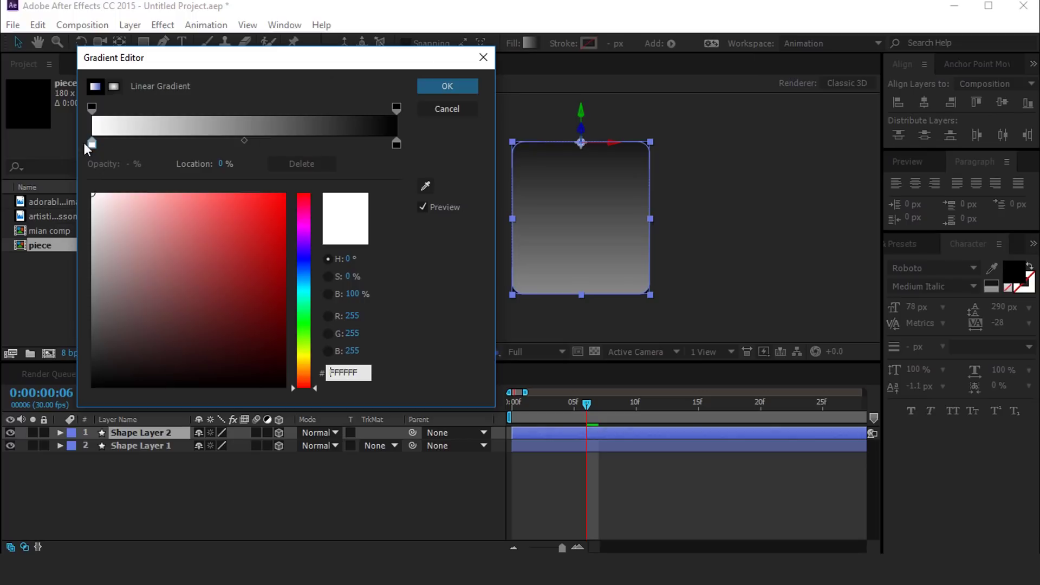
{"action": "left_click_drag", "start_coordinate": [91, 144], "coordinate": [233, 144]}
{"action": "left_click", "coordinate": [155, 142]}
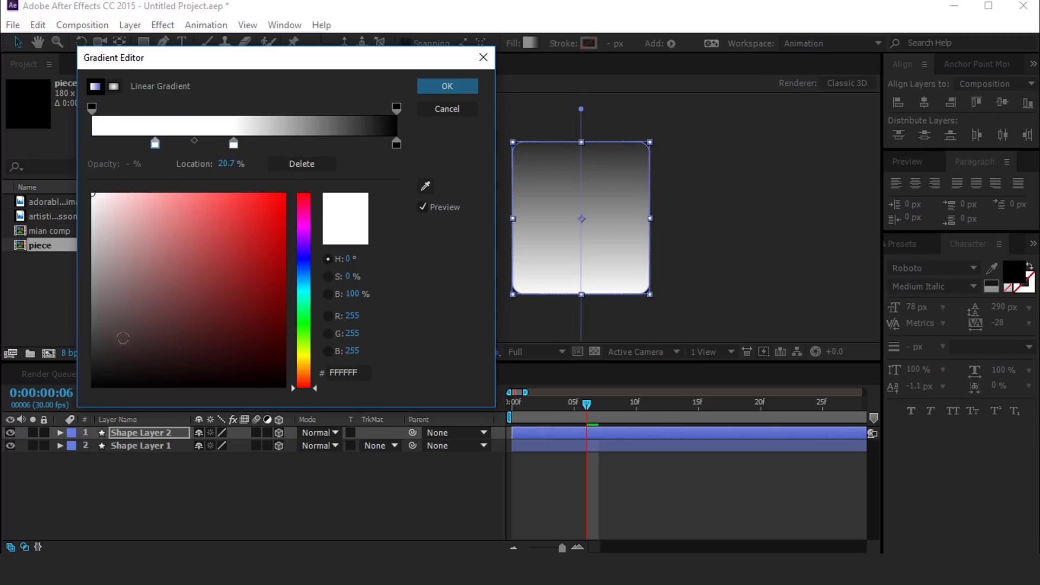
{"action": "left_click_drag", "start_coordinate": [122, 343], "coordinate": [91, 387]}
{"action": "left_click_drag", "start_coordinate": [397, 143], "coordinate": [296, 144]}
{"action": "left_click_drag", "start_coordinate": [155, 143], "coordinate": [180, 145]}
{"action": "left_click_drag", "start_coordinate": [294, 144], "coordinate": [287, 143]}
{"action": "left_click", "coordinate": [422, 85]}
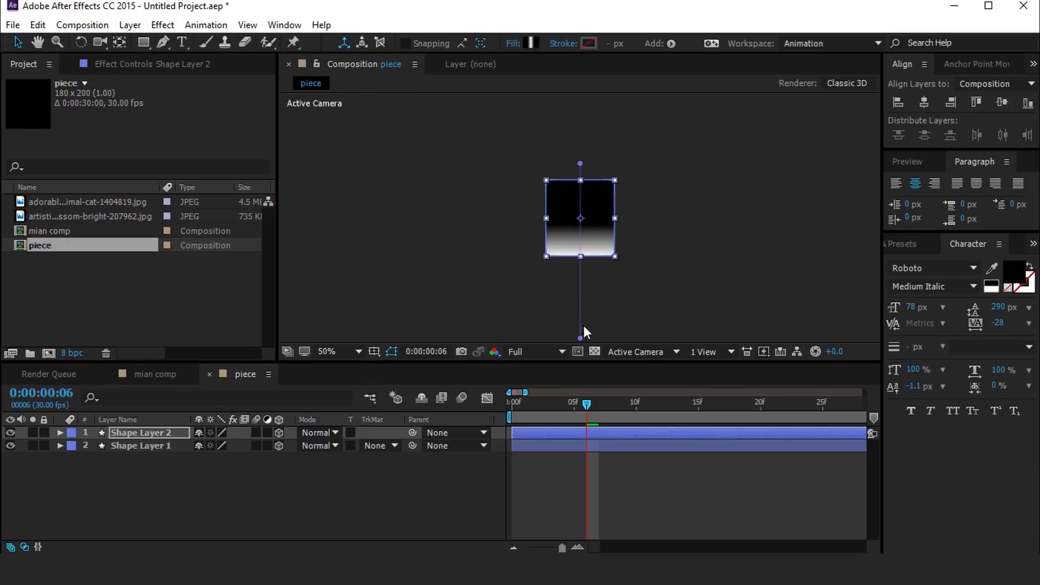
Reposition the duplicate's gradient start and end points so the white band crosses the upper half of the rectangle
{"action": "left_click_drag", "start_coordinate": [580, 340], "coordinate": [580, 244]}
{"action": "left_click_drag", "start_coordinate": [580, 163], "coordinate": [578, 130]}
{"action": "left_click_drag", "start_coordinate": [580, 244], "coordinate": [580, 254]}
{"action": "left_click_drag", "start_coordinate": [579, 131], "coordinate": [580, 149]}
{"action": "scroll", "coordinate": [641, 214], "scroll_direction": "up", "scroll_amount": 1}
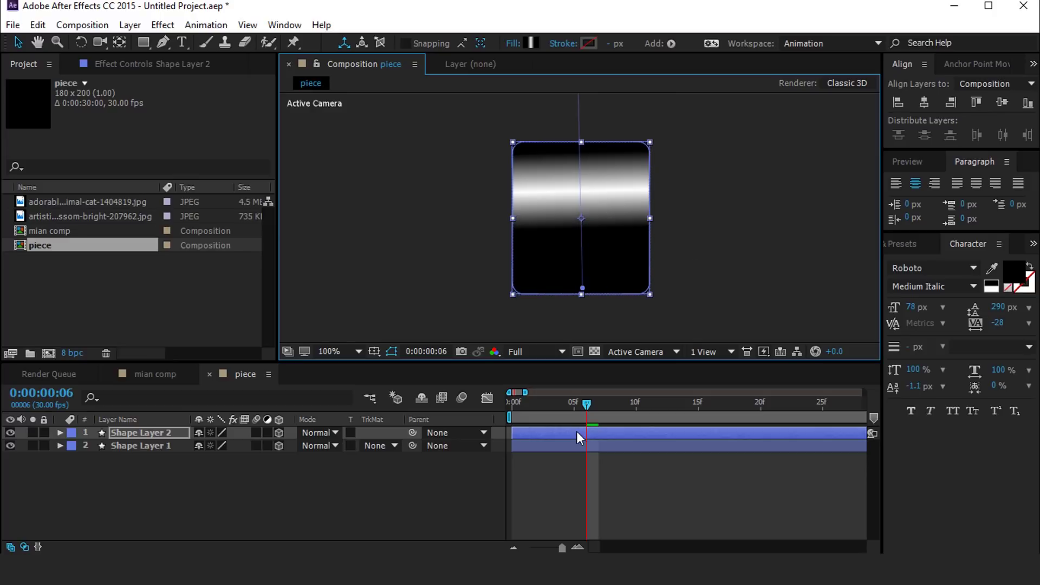
Add an Opacity keyframe of 0% at frame 6 on the duplicated shape layer
{"action": "left_click", "coordinate": [576, 434]}
{"action": "key", "text": "u"}
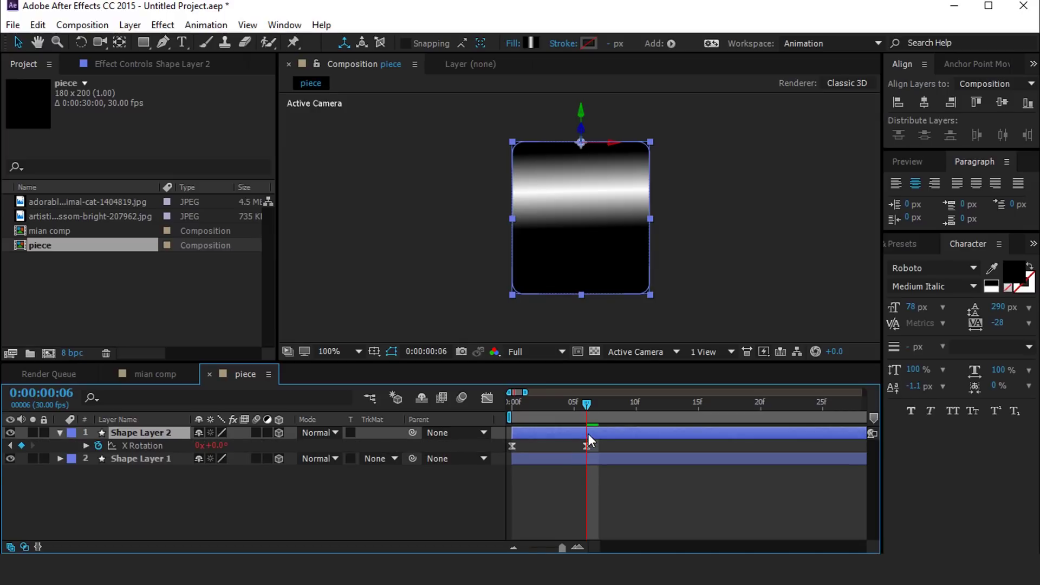
{"action": "key", "text": "shift+t"}
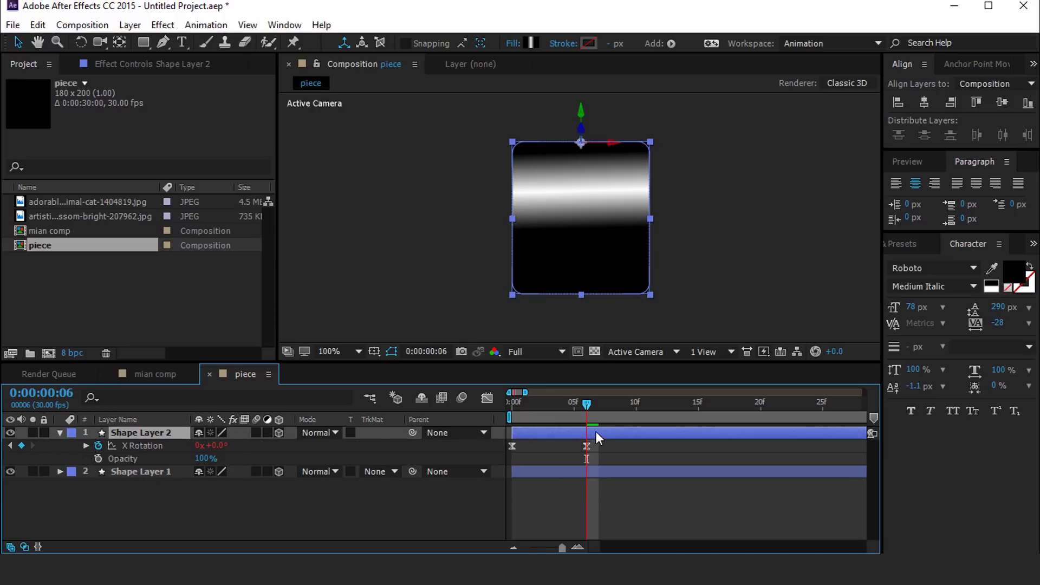
{"action": "left_click", "coordinate": [98, 458]}
{"action": "left_click", "coordinate": [206, 458]}
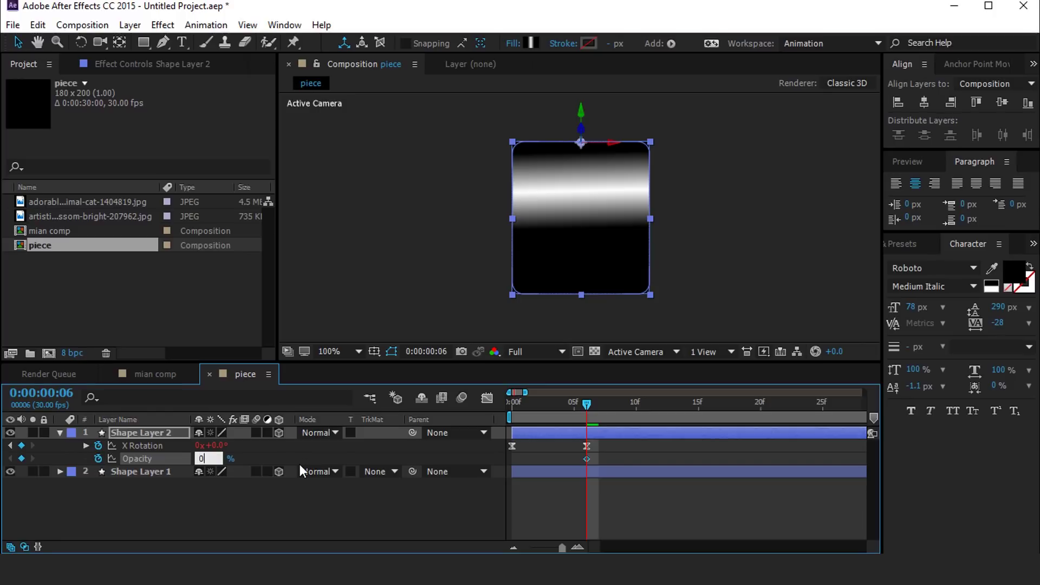
{"action": "type", "text": "0"}
{"action": "key", "text": "Return"}
Set the duplicate's Opacity to 100% at frame 0, preview the fade and collapse the layer
{"action": "left_click_drag", "start_coordinate": [539, 402], "coordinate": [503, 411]}
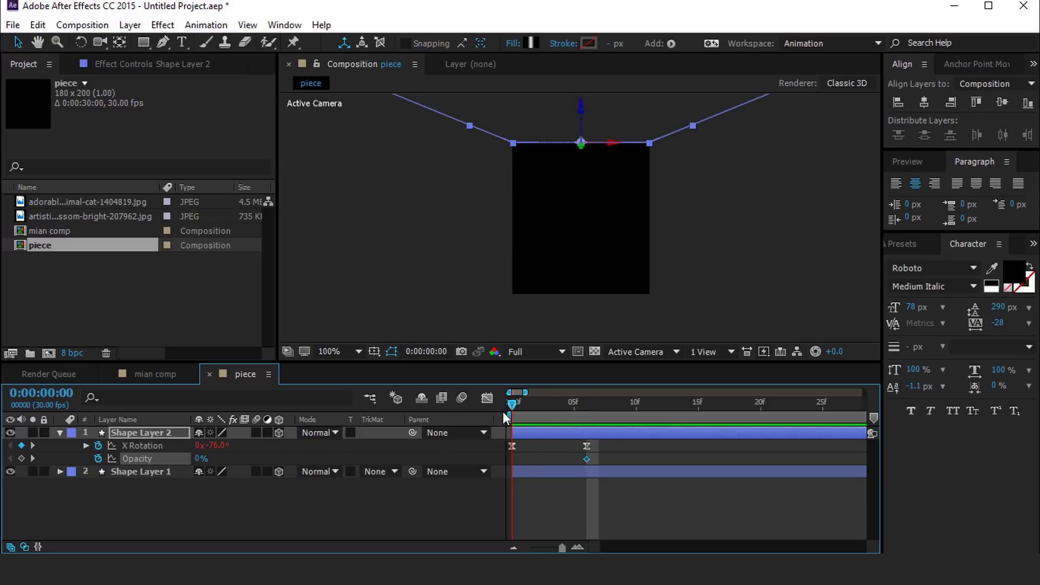
{"action": "left_click", "coordinate": [199, 459]}
{"action": "type", "text": "100"}
{"action": "key", "text": "Return"}
{"action": "key", "text": "space"}
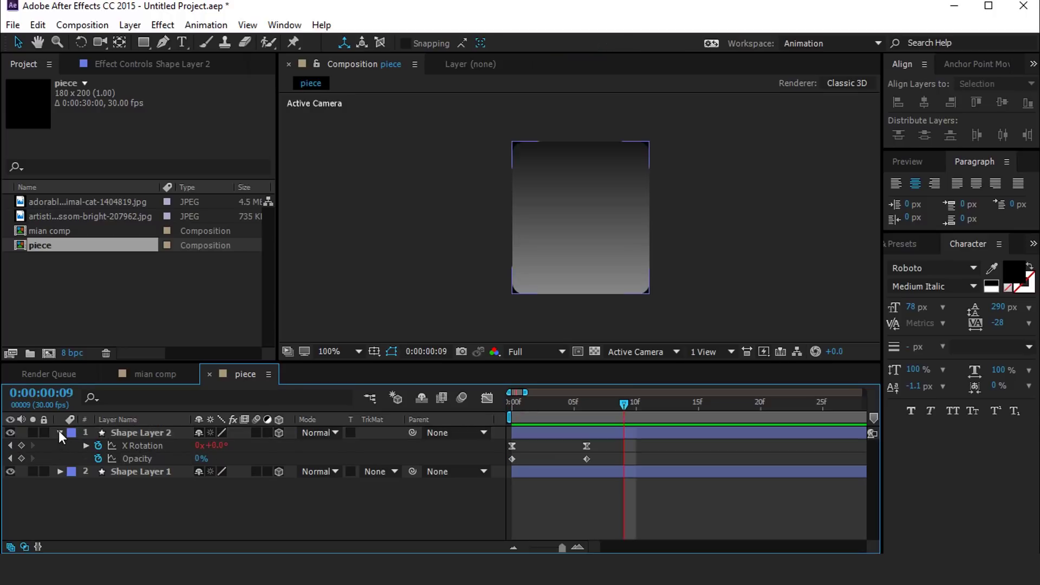
{"action": "left_click", "coordinate": [60, 432]}
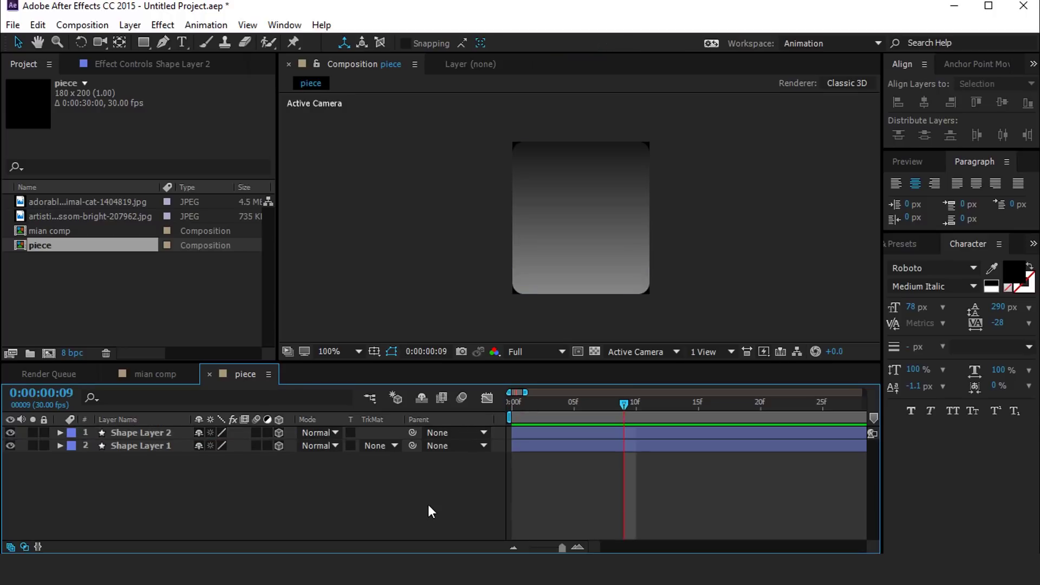
Add a two-node camera with the 35mm preset to the piece composition
{"action": "right_click", "coordinate": [390, 480]}
{"action": "mouse_move", "coordinate": [512, 337]}
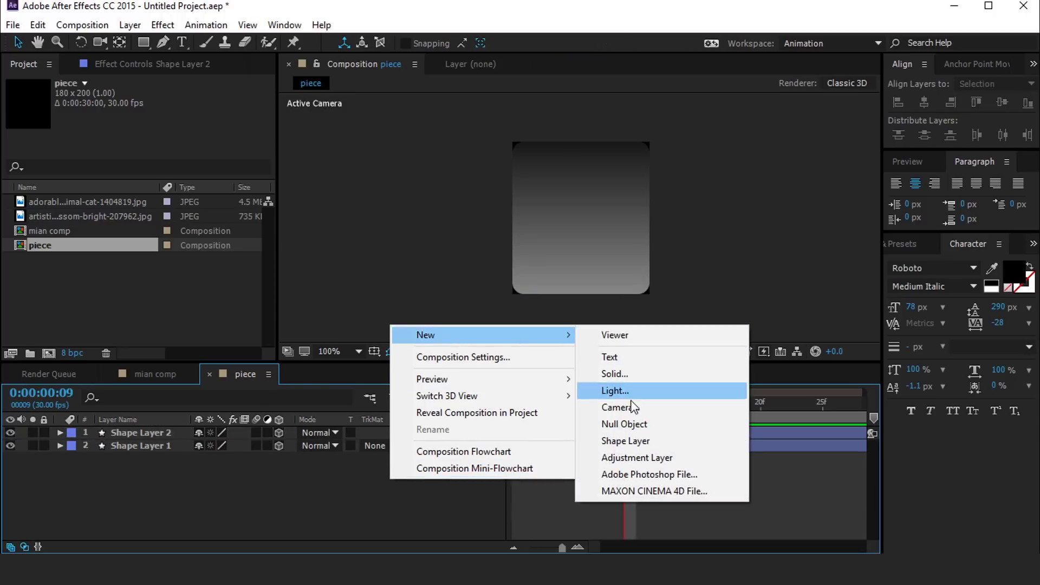
{"action": "left_click", "coordinate": [617, 407]}
{"action": "left_click", "coordinate": [571, 158]}
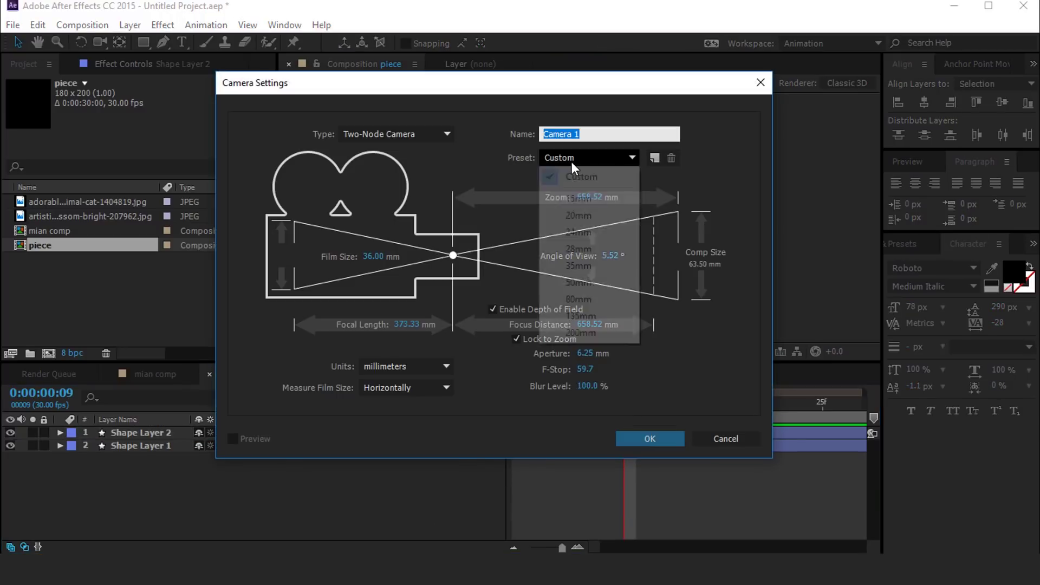
{"action": "left_click", "coordinate": [583, 265]}
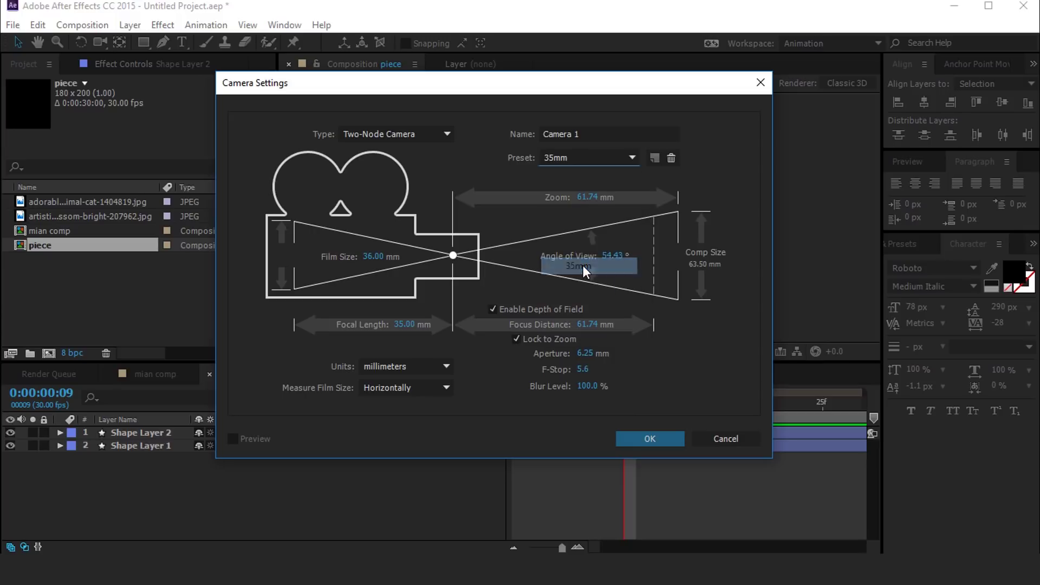
{"action": "left_click", "coordinate": [656, 439]}
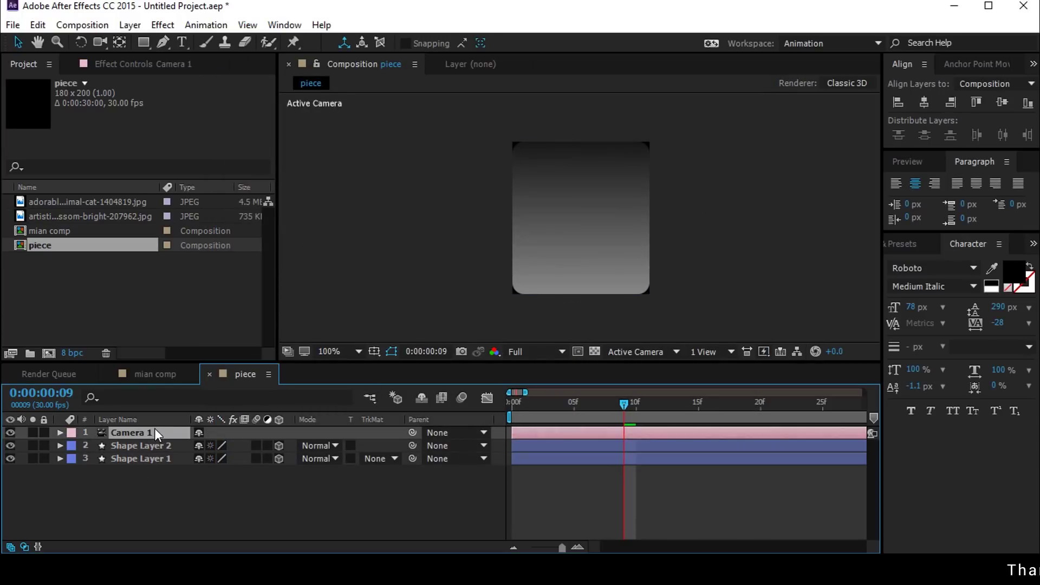
Pull the camera back to a Z position of -178.3 so the rectangle's rounded edges fit inside the frame
{"action": "key", "text": "p"}
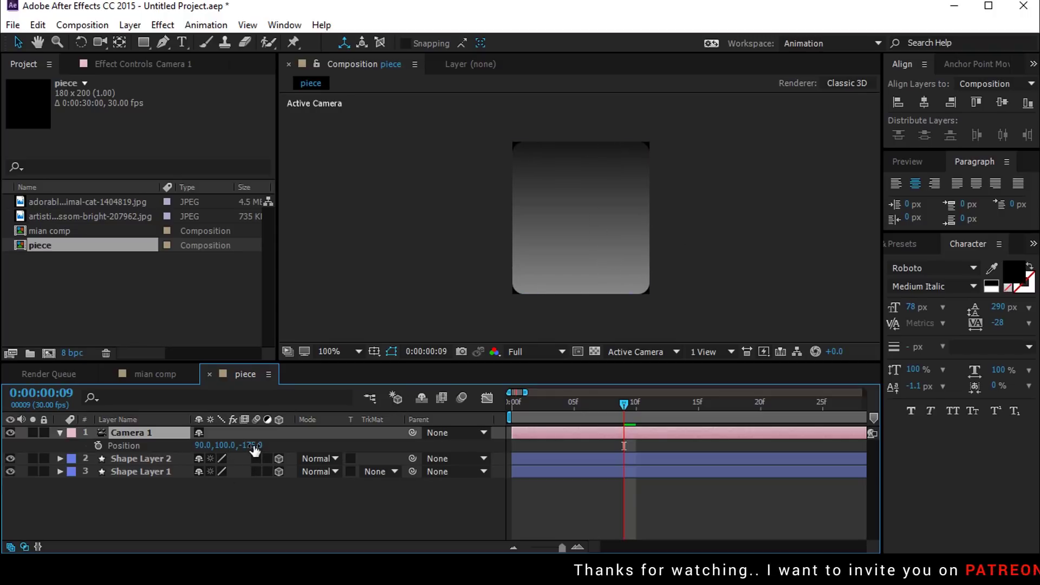
{"action": "left_click_drag", "start_coordinate": [255, 449], "coordinate": [234, 449]}
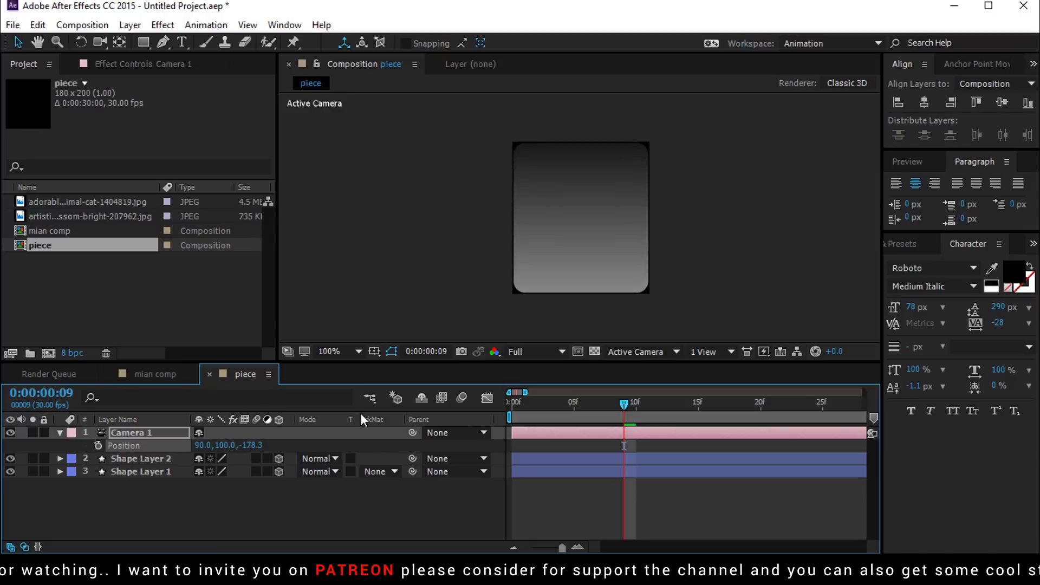
{"action": "key", "text": "period"}
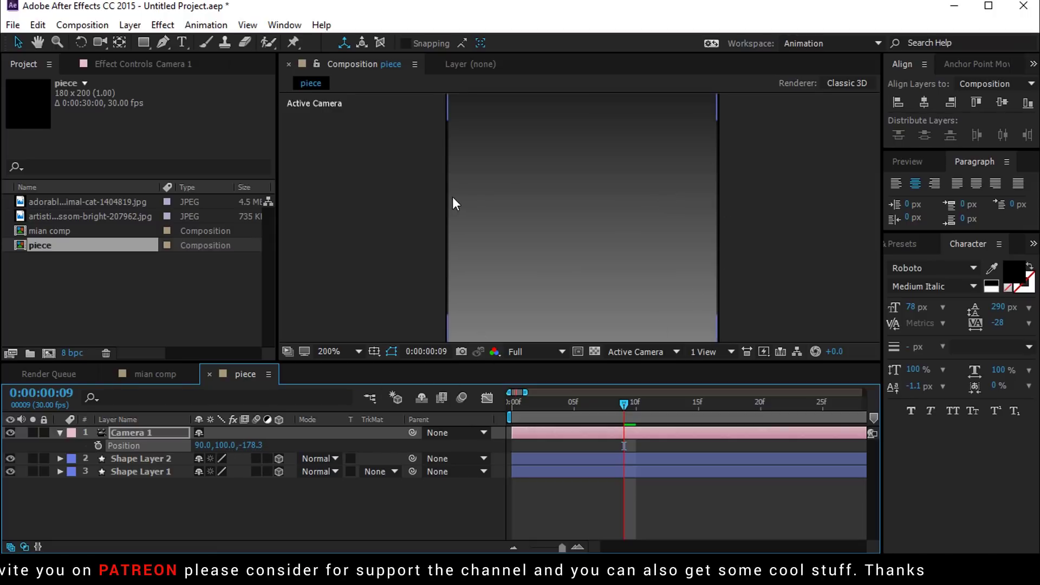
{"action": "key", "text": "comma"}
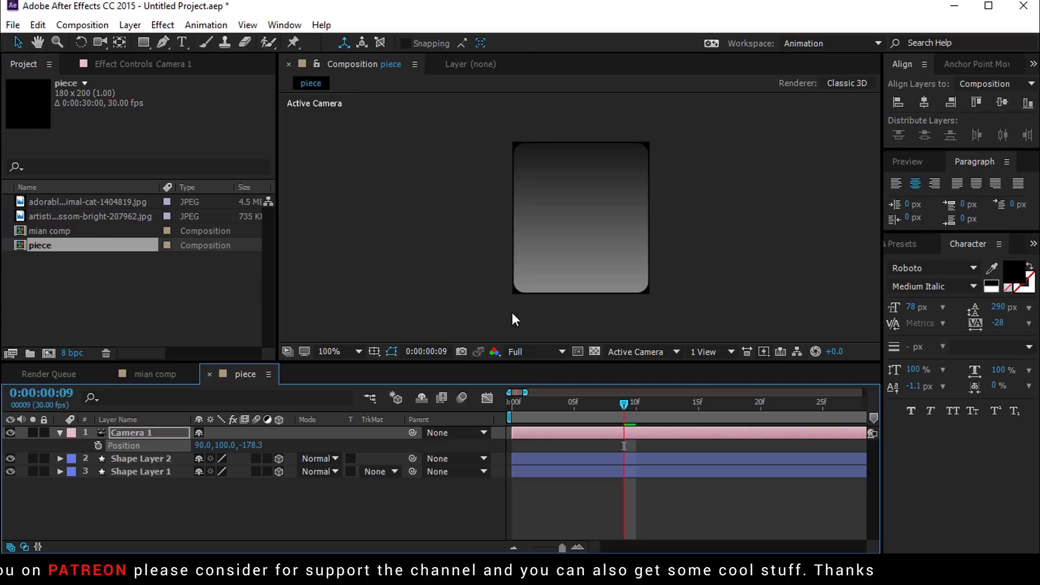
{"action": "left_click", "coordinate": [304, 520]}
Create a 1920 × 1080 px composition named "1 row"
{"action": "left_click", "coordinate": [48, 353]}
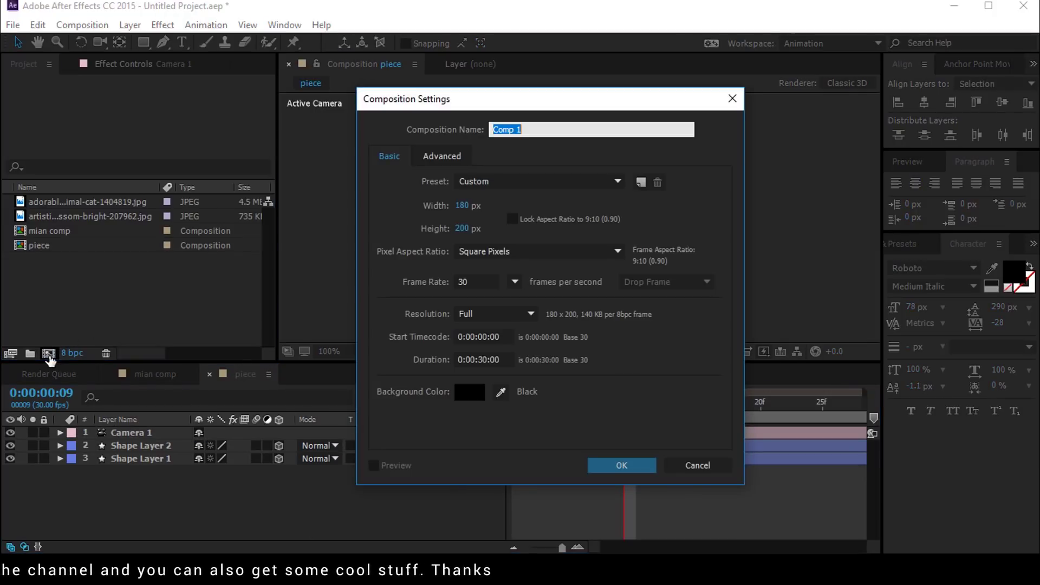
{"action": "left_click", "coordinate": [455, 207]}
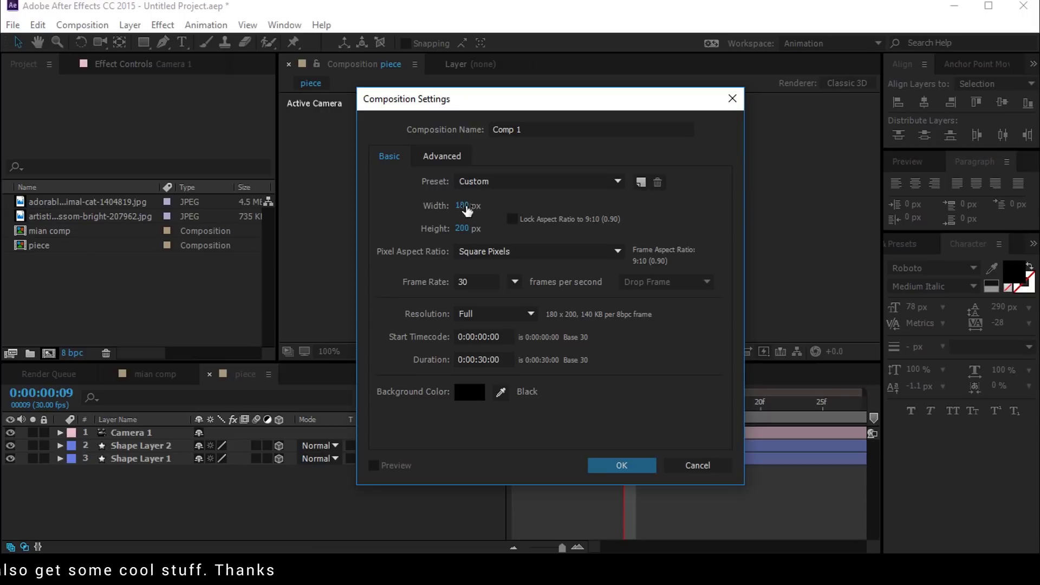
{"action": "left_click", "coordinate": [466, 207]}
{"action": "type", "text": "1920"}
{"action": "key", "text": "Tab"}
{"action": "type", "text": "1080"}
{"action": "left_click", "coordinate": [525, 130]}
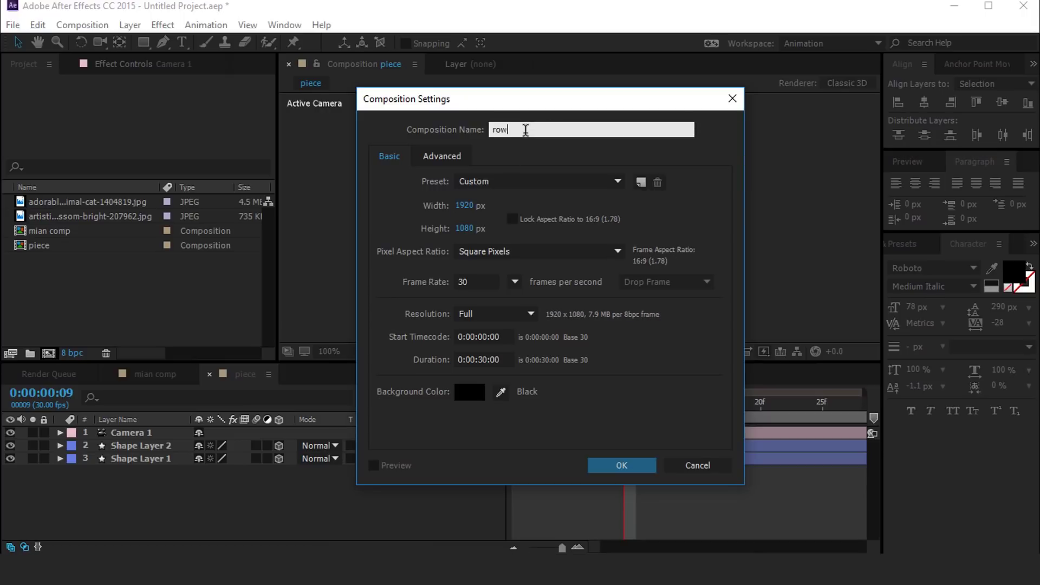
{"action": "type", "text": "1 row"}
{"action": "left_click", "coordinate": [623, 466]}
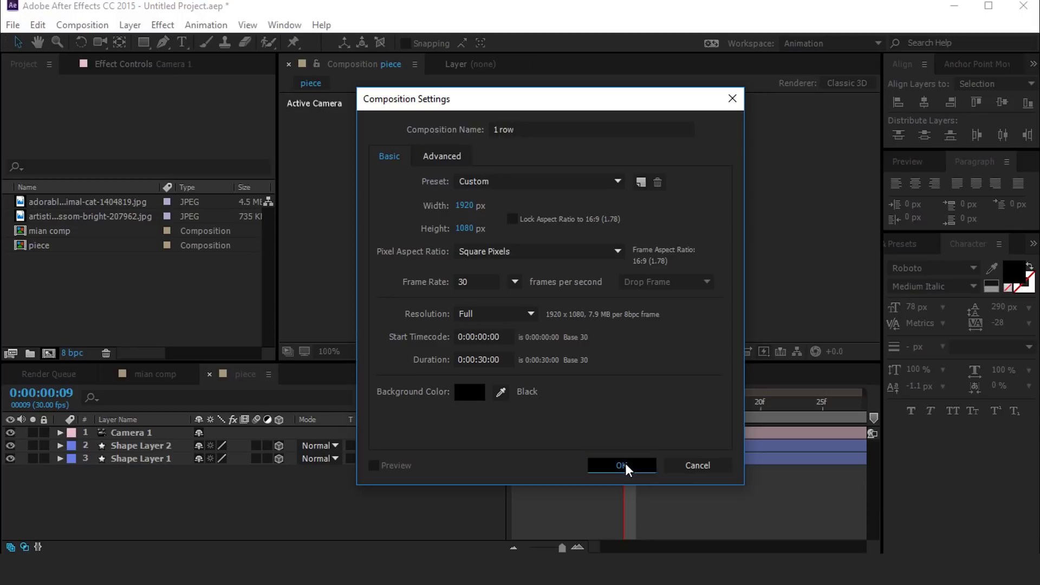
Add the piece composition to the 1 row timeline and place it near the frame's upper-left corner
{"action": "left_click", "coordinate": [34, 260]}
{"action": "left_click_drag", "start_coordinate": [28, 259], "coordinate": [118, 441]}
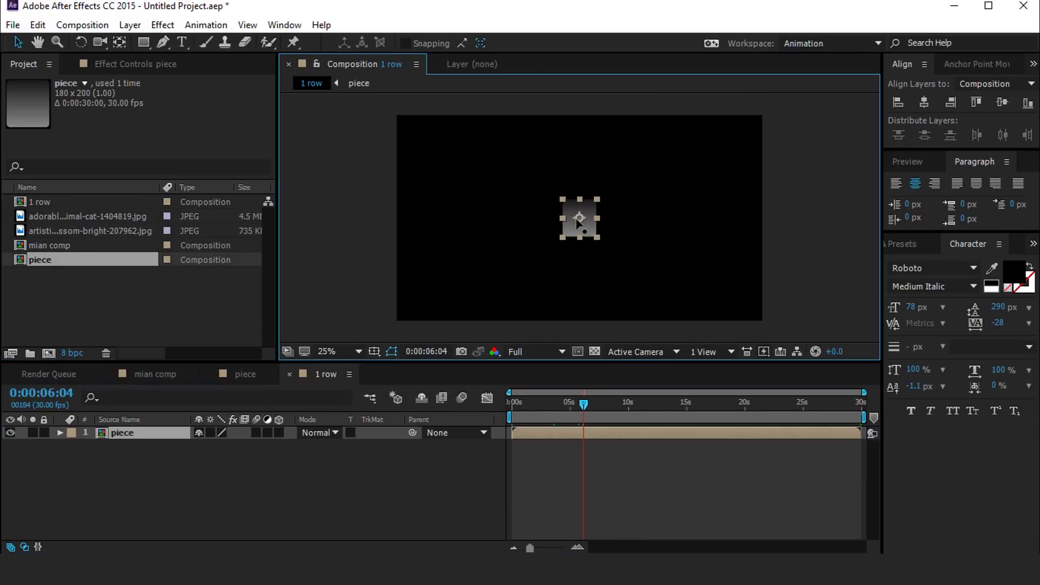
{"action": "left_click_drag", "start_coordinate": [577, 218], "coordinate": [425, 141]}
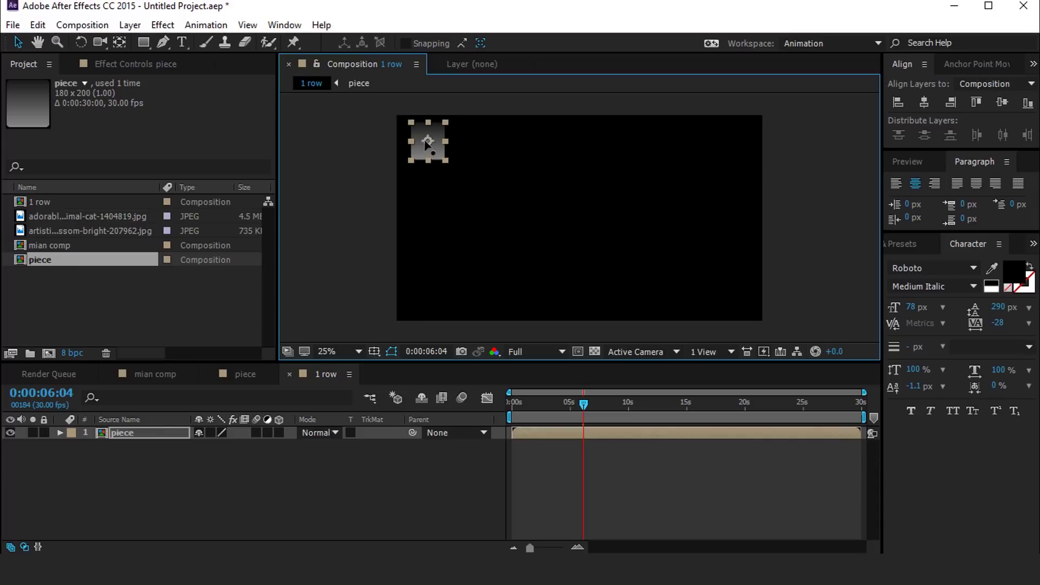
Scale the piece layer to 50%, collapse its properties and keep the layer selected
{"action": "left_click", "coordinate": [128, 432]}
{"action": "key", "text": "s"}
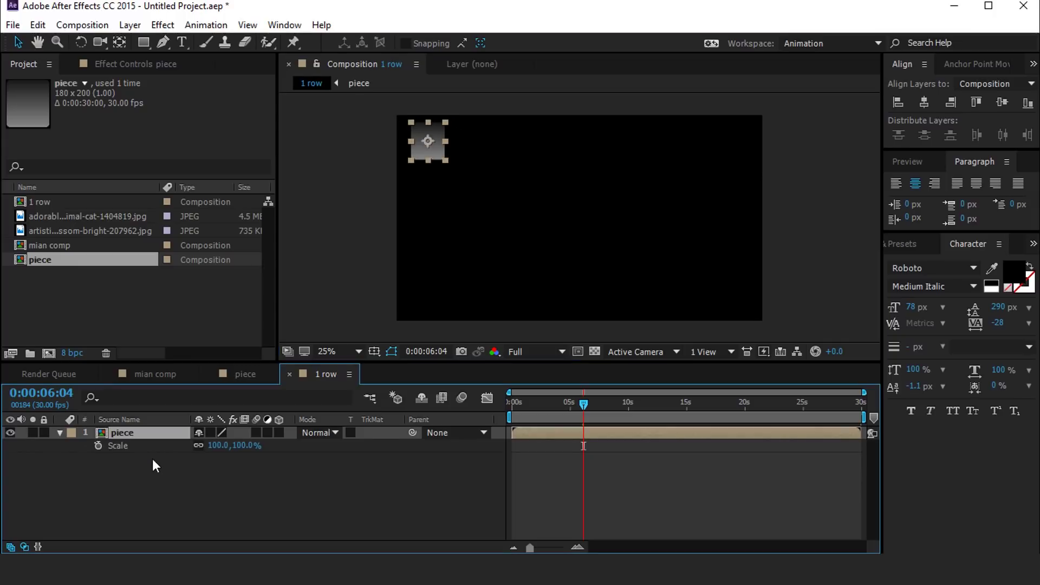
{"action": "left_click", "coordinate": [242, 445]}
{"action": "type", "text": "50"}
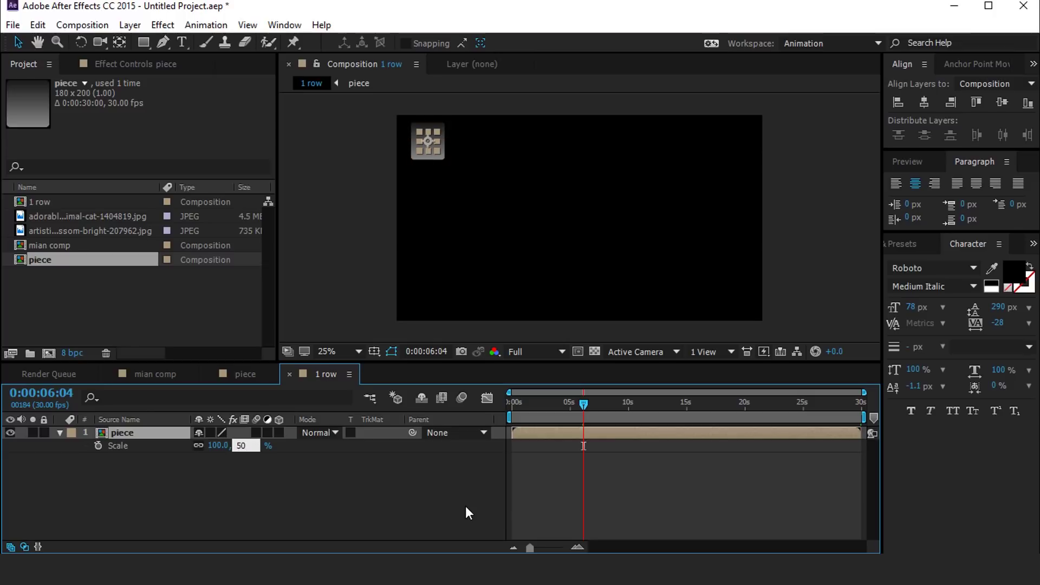
{"action": "key", "text": "Return"}
{"action": "left_click", "coordinate": [172, 482]}
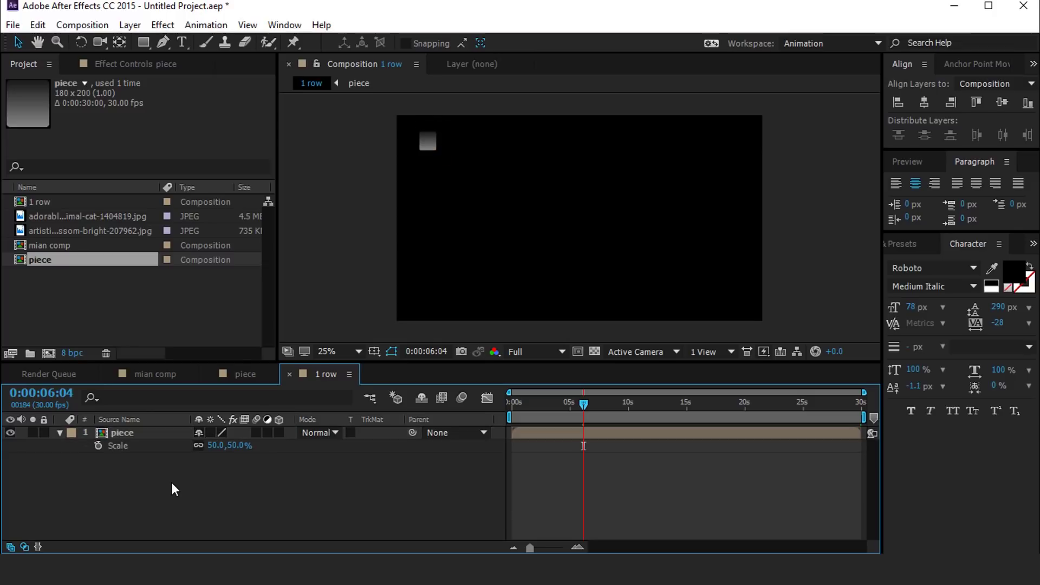
{"action": "left_click", "coordinate": [59, 432]}
{"action": "left_click", "coordinate": [163, 433]}
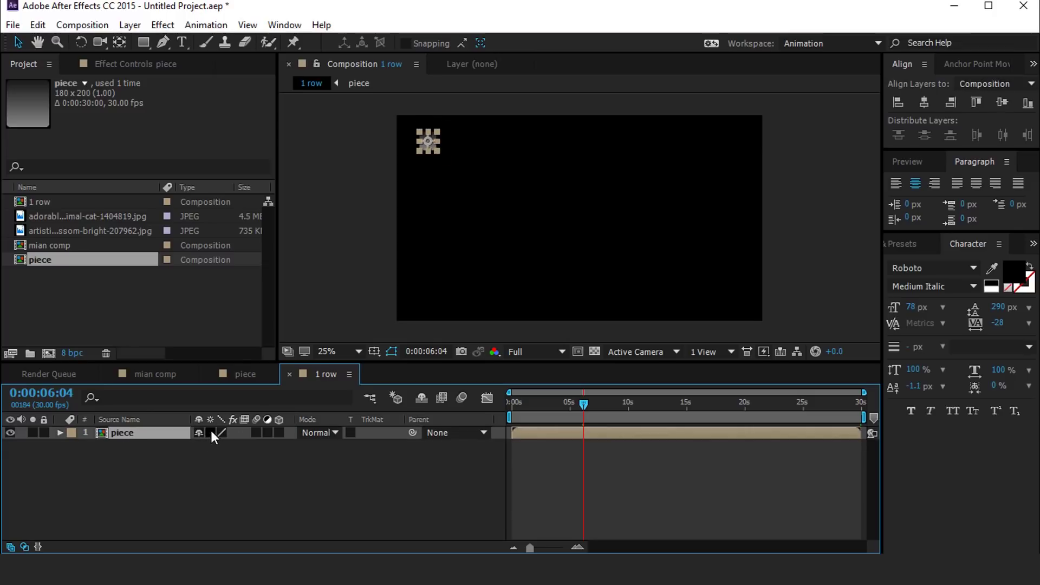
Turn on Collapse Transformations for the piece layer and fit the piece exactly into the frame's upper-left corner
{"action": "left_click", "coordinate": [210, 432]}
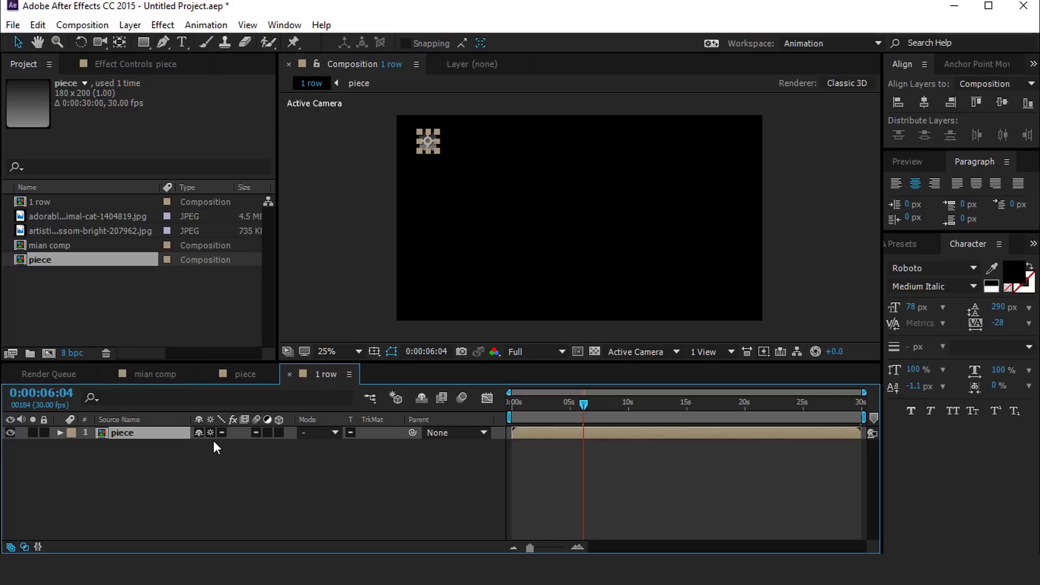
{"action": "left_click", "coordinate": [239, 451]}
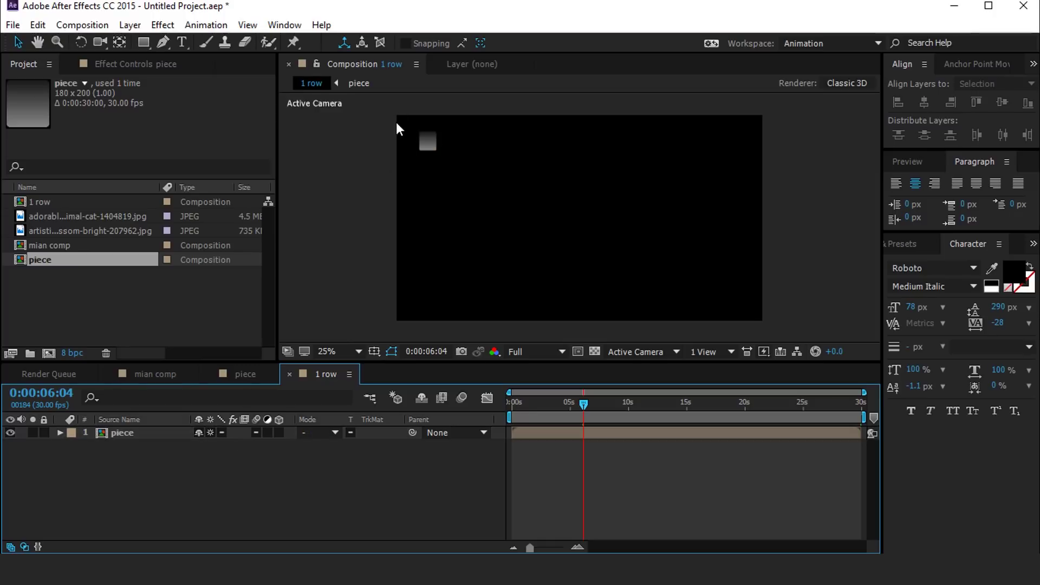
{"action": "scroll", "coordinate": [395, 113], "scroll_direction": "up", "scroll_amount": 2}
{"action": "left_click_drag", "start_coordinate": [428, 163], "coordinate": [713, 269]}
{"action": "scroll", "coordinate": [564, 151], "scroll_direction": "up", "scroll_amount": 1}
{"action": "left_click_drag", "start_coordinate": [564, 157], "coordinate": [657, 275]}
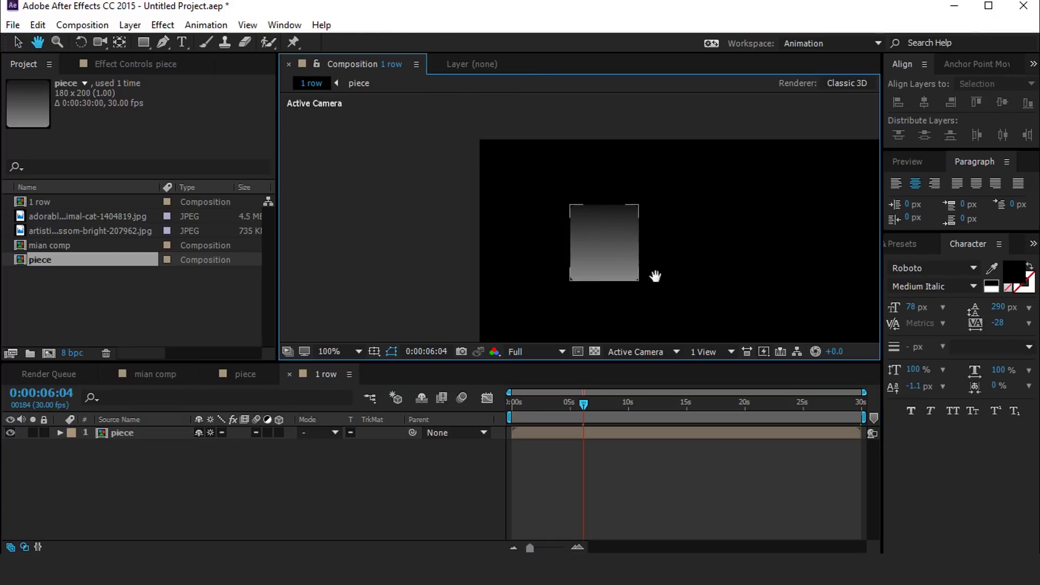
{"action": "left_click", "coordinate": [629, 244]}
{"action": "left_click_drag", "start_coordinate": [604, 217], "coordinate": [555, 187]}
{"action": "scroll", "coordinate": [528, 165], "scroll_direction": "up", "scroll_amount": 4}
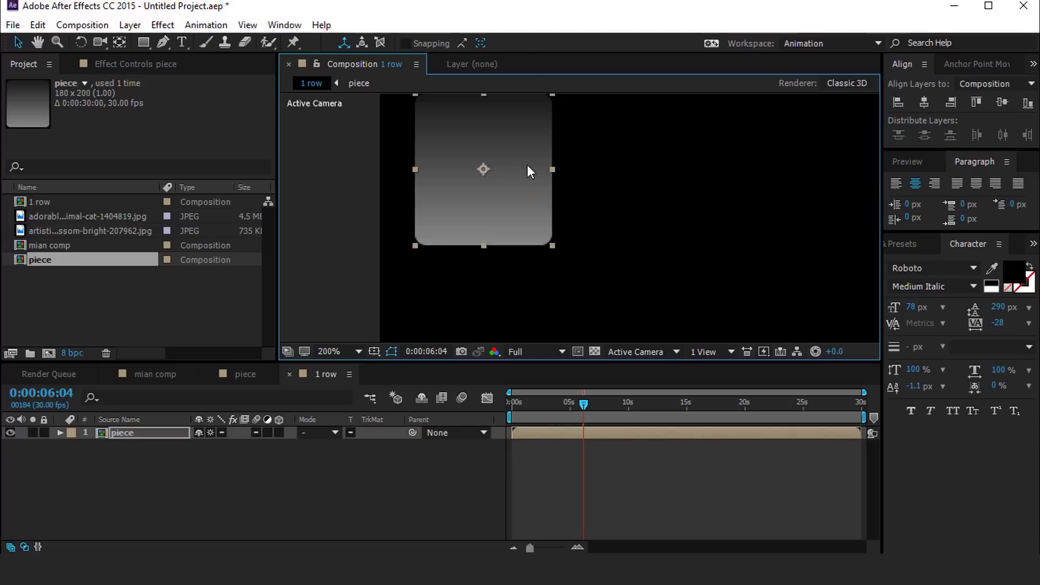
{"action": "left_click_drag", "start_coordinate": [530, 154], "coordinate": [576, 178]}
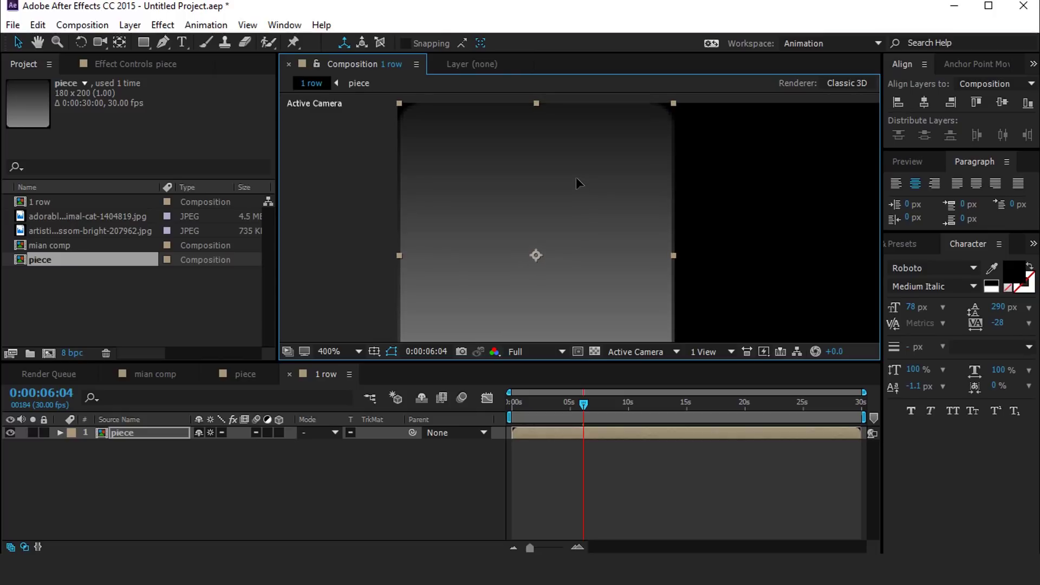
{"action": "scroll", "coordinate": [583, 184], "scroll_direction": "down", "scroll_amount": 4}
{"action": "left_click", "coordinate": [219, 506]}
Duplicate the piece layer and place the second piece directly beside the first with a very narrow gap
{"action": "left_click", "coordinate": [129, 434]}
{"action": "key", "text": "ctrl+d"}
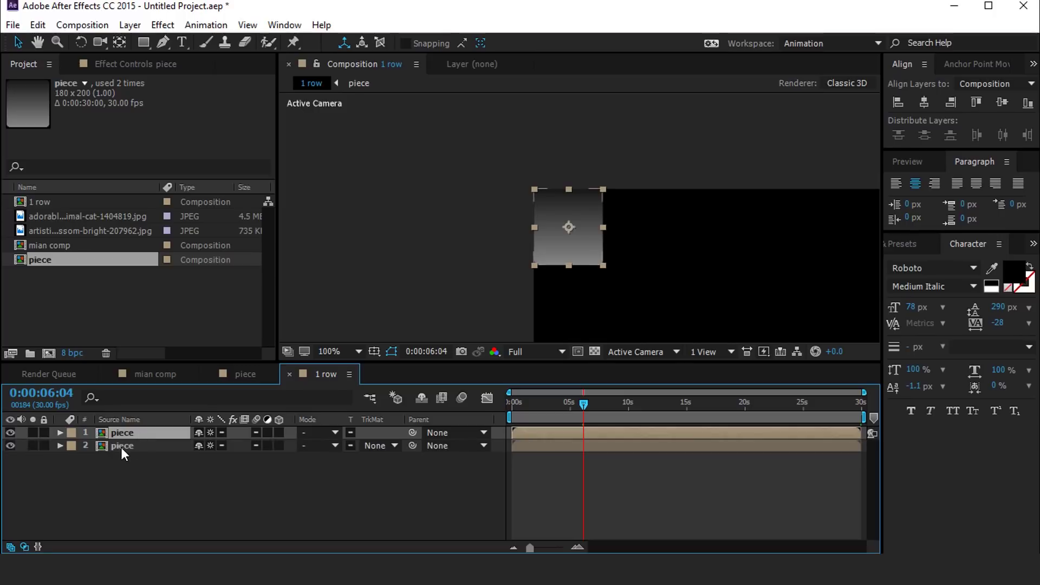
{"action": "left_click", "coordinate": [122, 445]}
{"action": "left_click_drag", "start_coordinate": [584, 216], "coordinate": [509, 193]}
{"action": "scroll", "coordinate": [496, 194], "scroll_direction": "up", "scroll_amount": 3}
{"action": "key", "text": "space"}
{"action": "left_click_drag", "start_coordinate": [385, 184], "coordinate": [839, 238]}
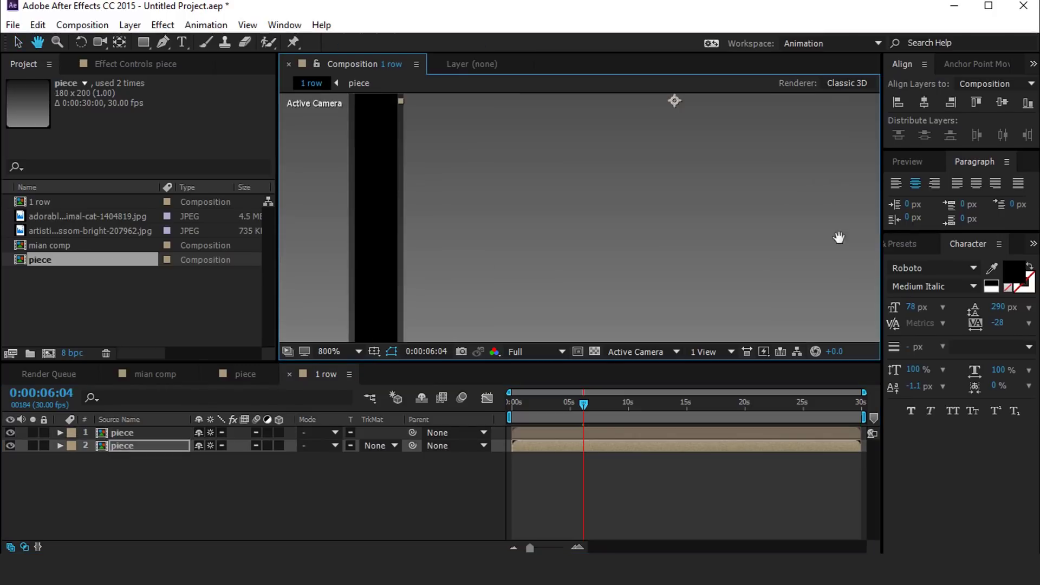
{"action": "left_click_drag", "start_coordinate": [640, 205], "coordinate": [727, 262]}
{"action": "key", "text": "v"}
{"action": "left_click_drag", "start_coordinate": [688, 210], "coordinate": [649, 207]}
{"action": "key", "text": "comma"}
{"action": "key", "text": "comma"}
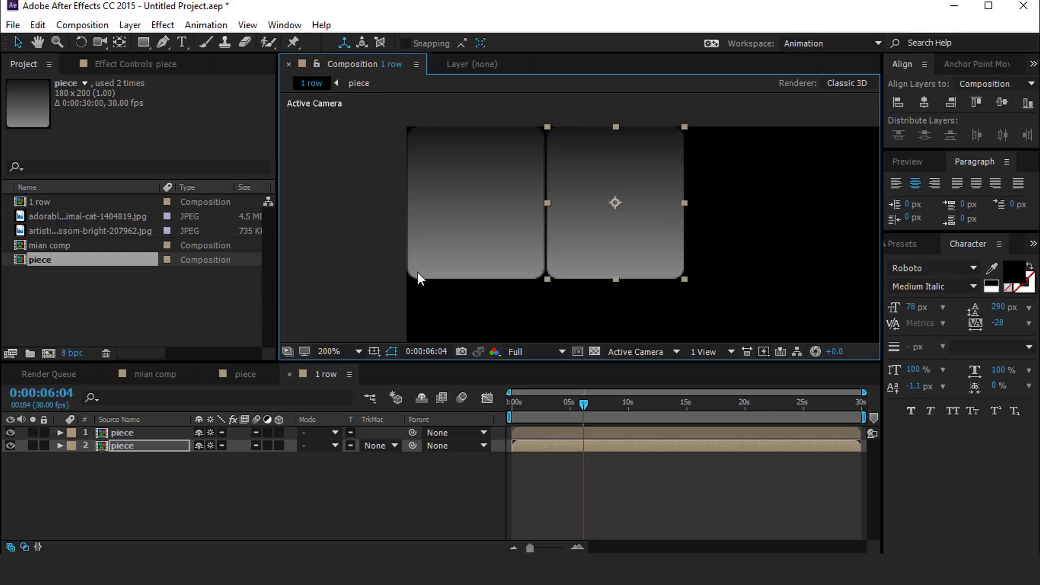
Duplicate the second piece and place the third one beside it with the same narrow gap
{"action": "left_click", "coordinate": [137, 447]}
{"action": "key", "text": "ctrl+d"}
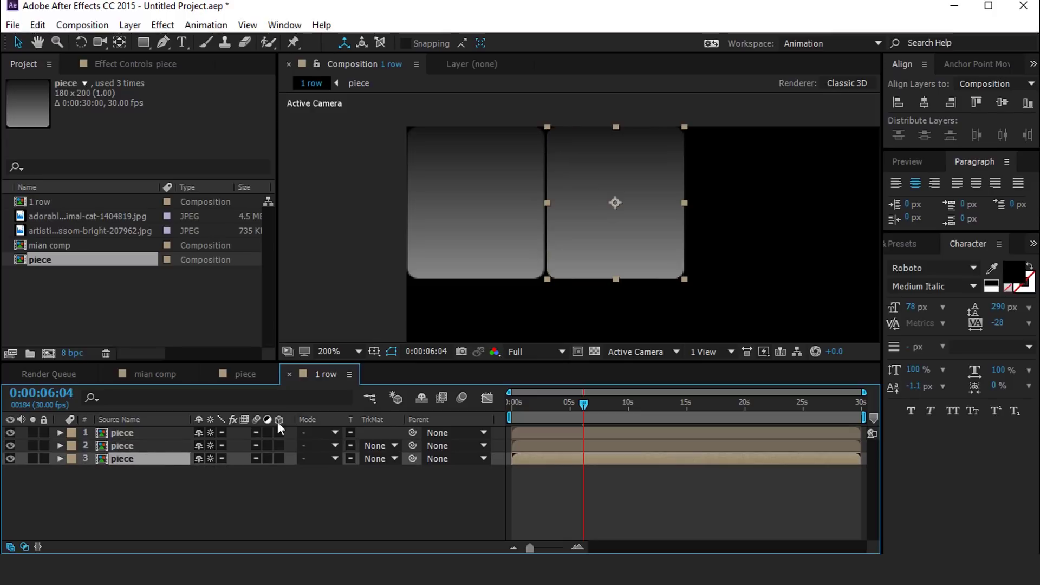
{"action": "left_click_drag", "start_coordinate": [621, 213], "coordinate": [444, 225]}
{"action": "key", "text": "period"}
{"action": "key", "text": "period"}
{"action": "left_click_drag", "start_coordinate": [759, 208], "coordinate": [726, 207]}
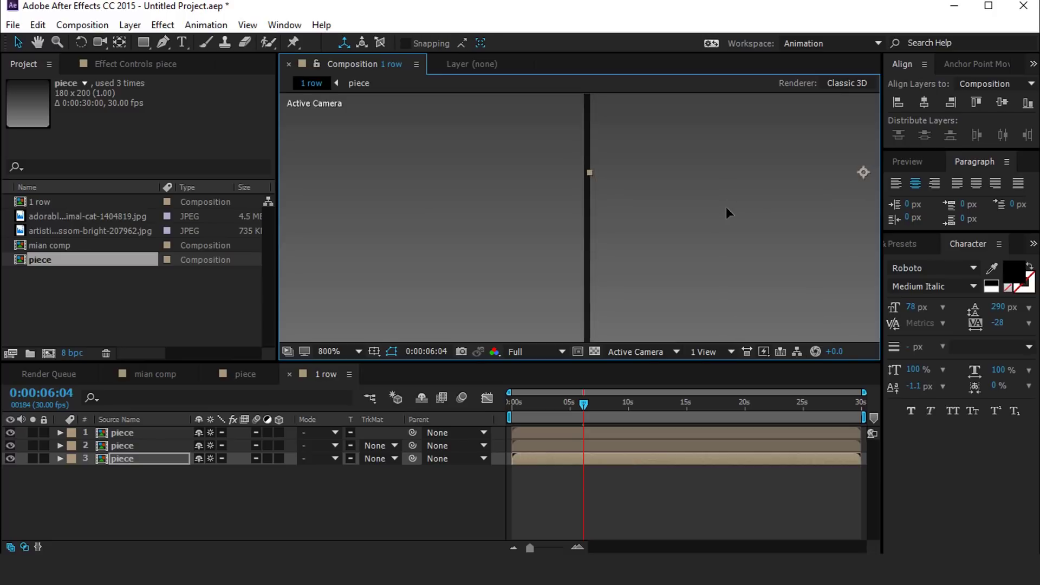
{"action": "key", "text": "comma"}
{"action": "key", "text": "comma"}
Keep duplicating the last piece and lining up the copies until 21 pieces span the frame's full width
{"action": "left_click", "coordinate": [169, 493]}
{"action": "left_click", "coordinate": [125, 458]}
{"action": "key", "text": "ctrl+d"}
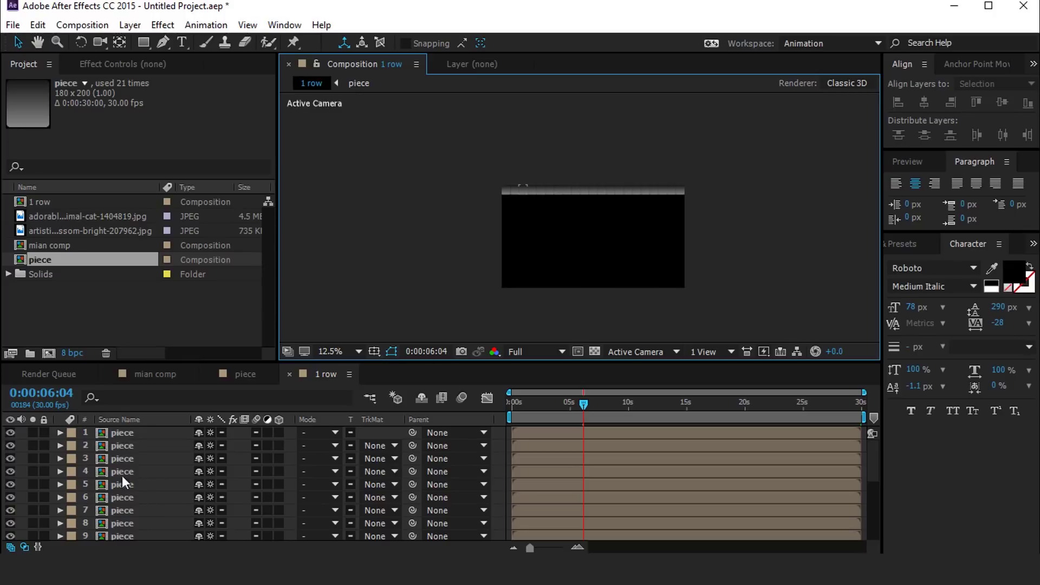
{"action": "key", "text": "period"}
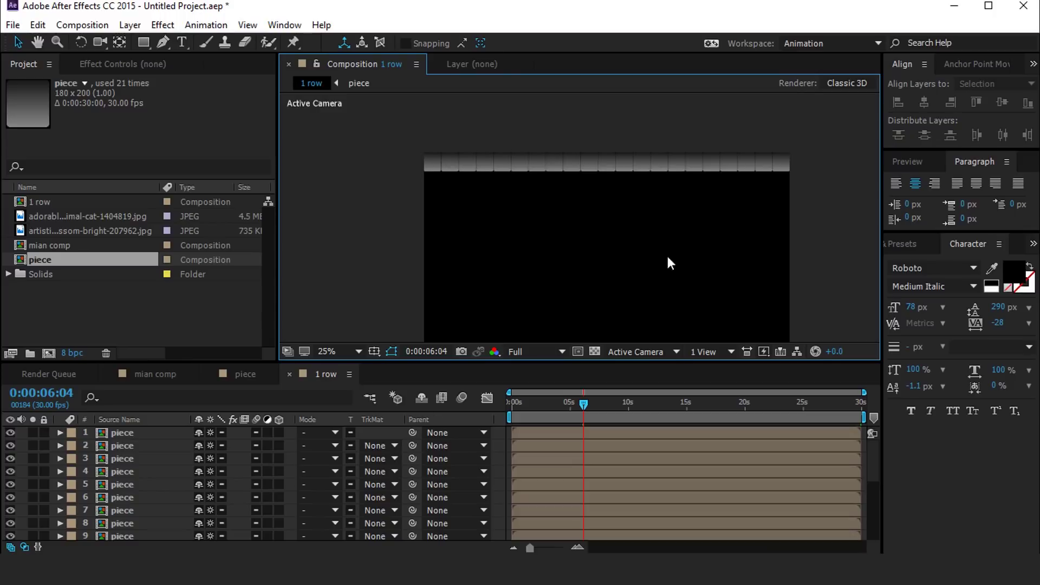
Create a 1920 × 1080 px, 30-second composition named "all row"
{"action": "left_click", "coordinate": [190, 309]}
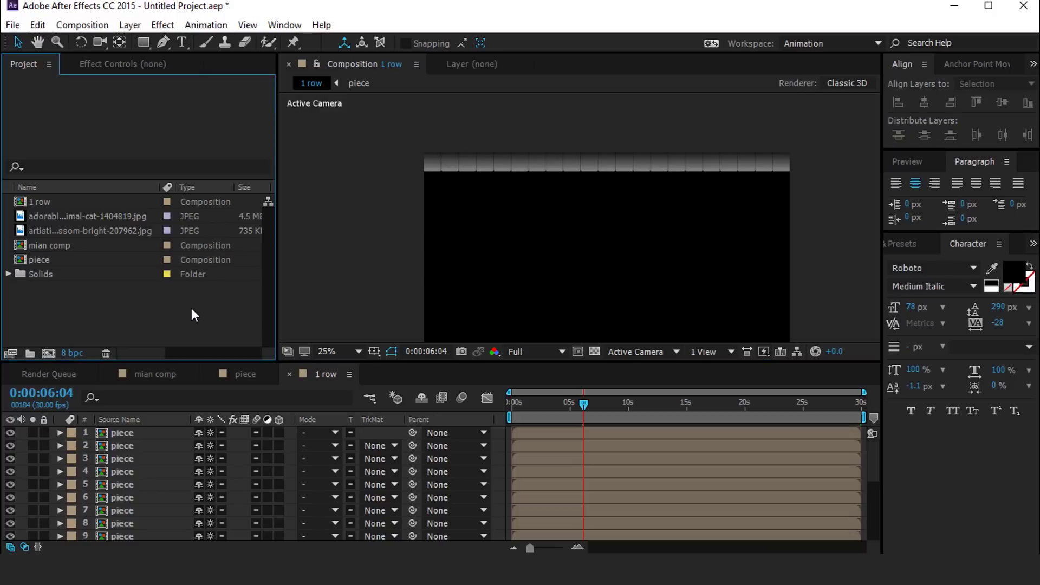
{"action": "left_click", "coordinate": [48, 353]}
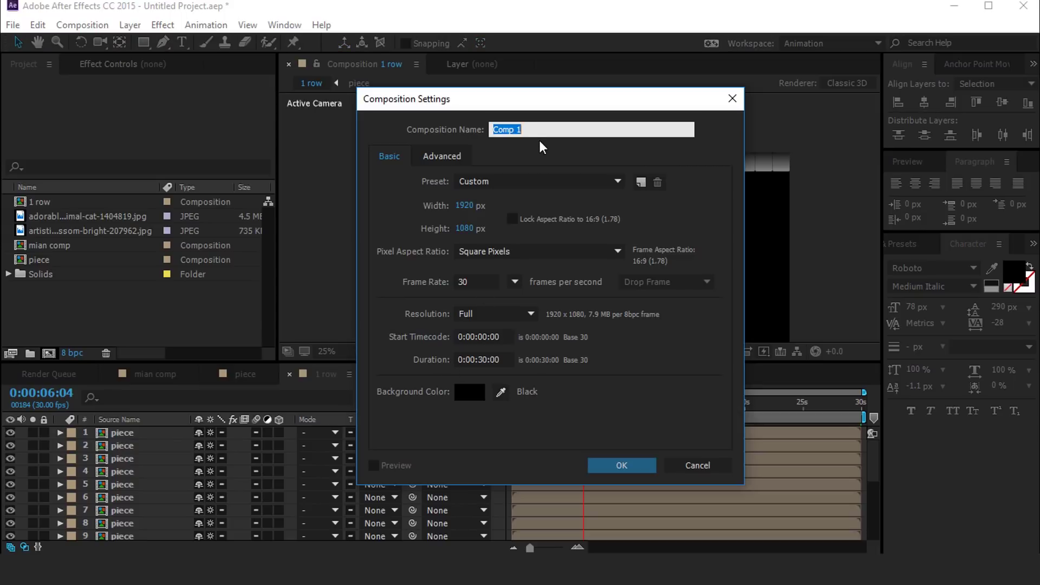
{"action": "type", "text": "all row"}
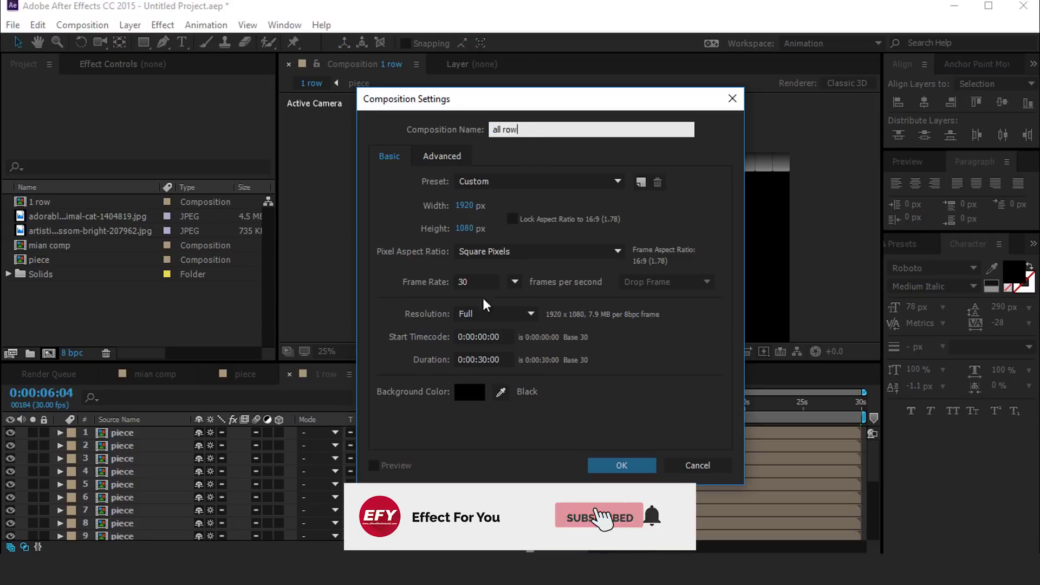
{"action": "left_click", "coordinate": [622, 466]}
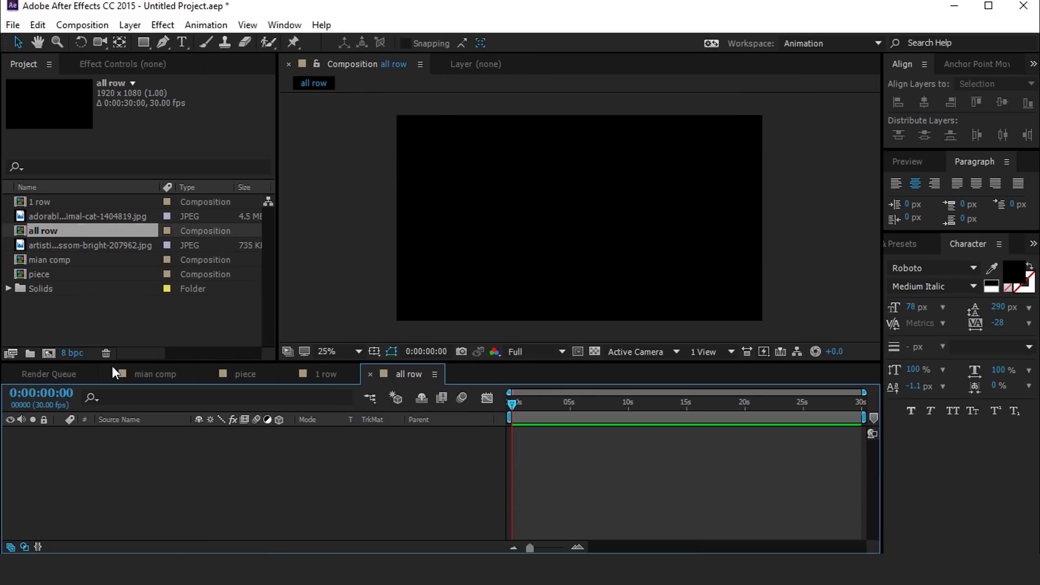
Add the 1 row composition to the all row timeline and set the current time to 0:00:09:03
{"action": "left_click", "coordinate": [70, 323]}
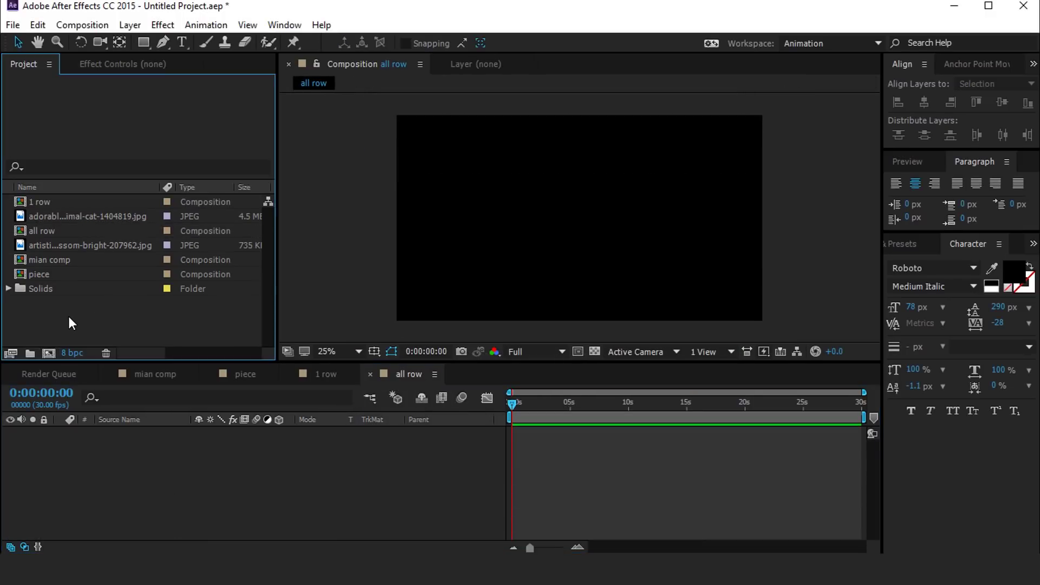
{"action": "left_click", "coordinate": [40, 201]}
{"action": "left_click_drag", "start_coordinate": [40, 203], "coordinate": [140, 464]}
{"action": "left_click_drag", "start_coordinate": [525, 402], "coordinate": [618, 410]}
{"action": "left_click", "coordinate": [323, 503]}
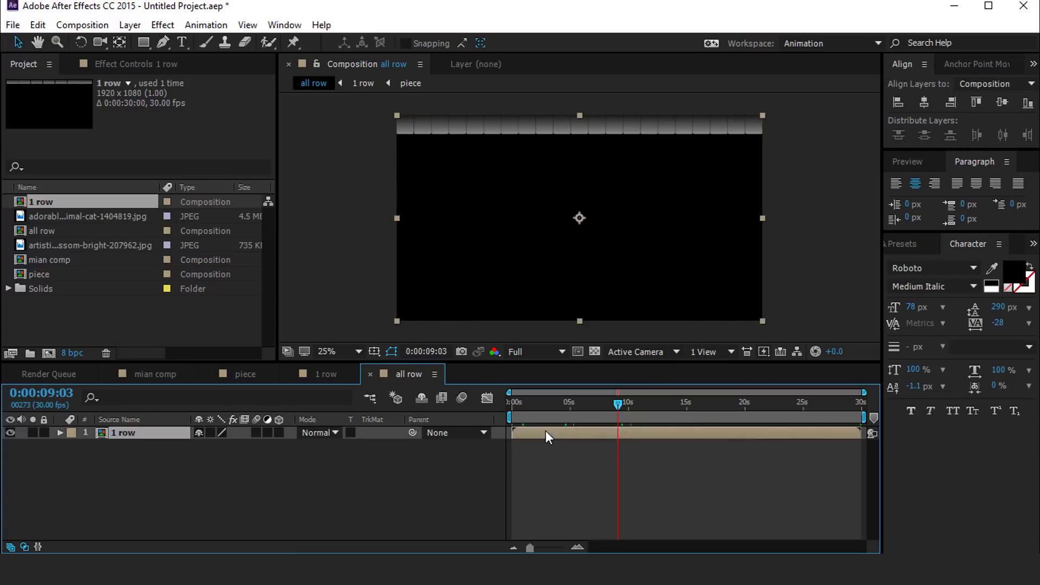
Open the nested 1 row composition and shift its second piece layer to start at frame 4
{"action": "double_click", "coordinate": [546, 432]}
{"action": "key", "text": "Home"}
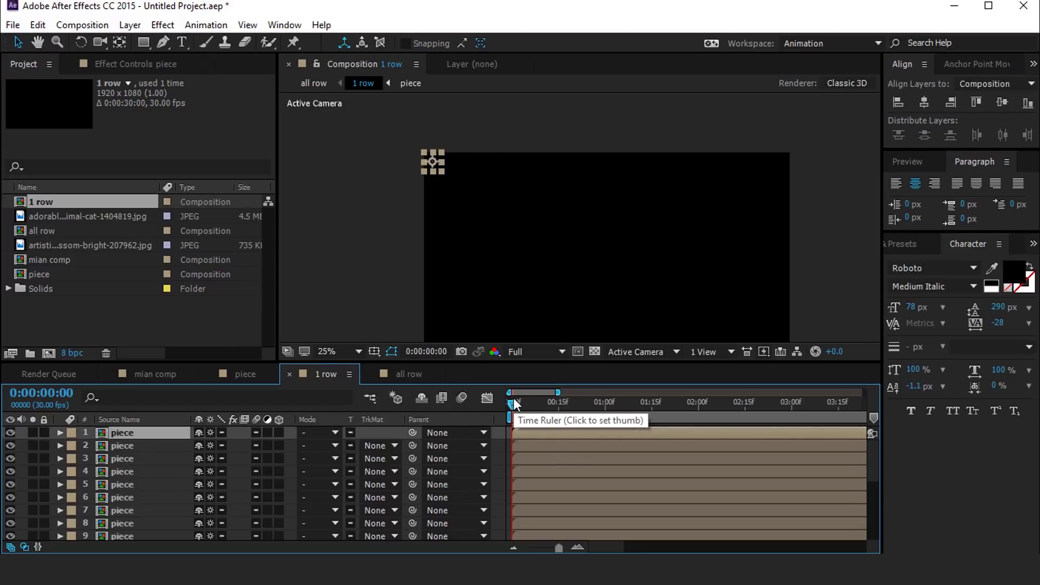
{"action": "key", "text": "space"}
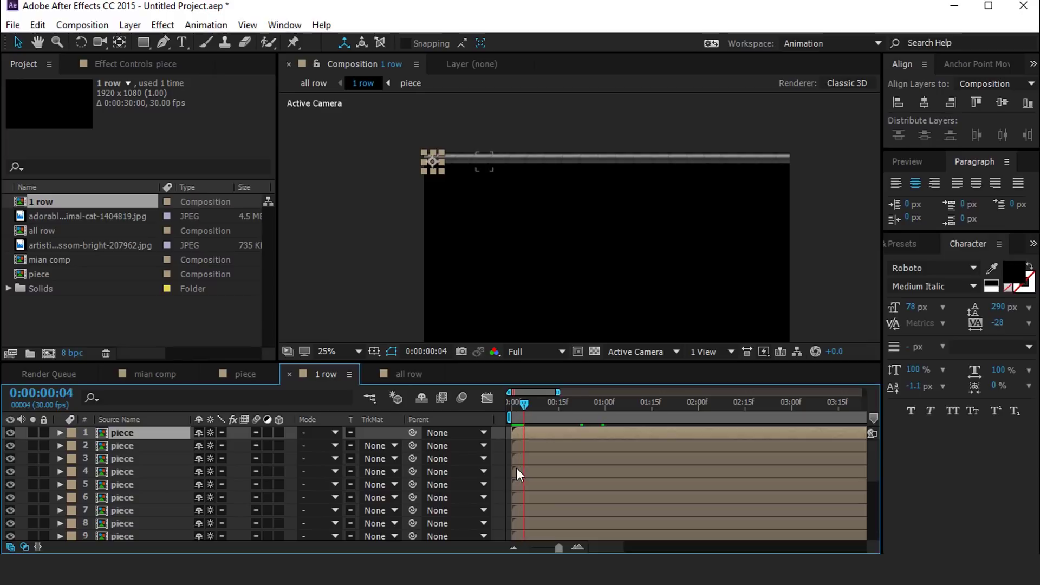
{"action": "left_click", "coordinate": [535, 446]}
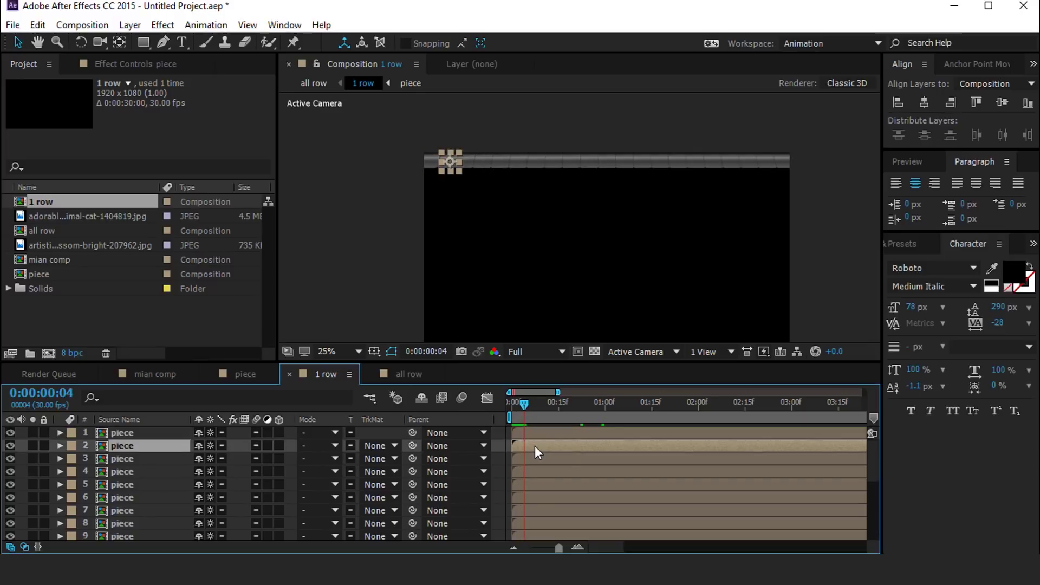
{"action": "scroll", "coordinate": [531, 448], "scroll_direction": "up", "scroll_amount": 3}
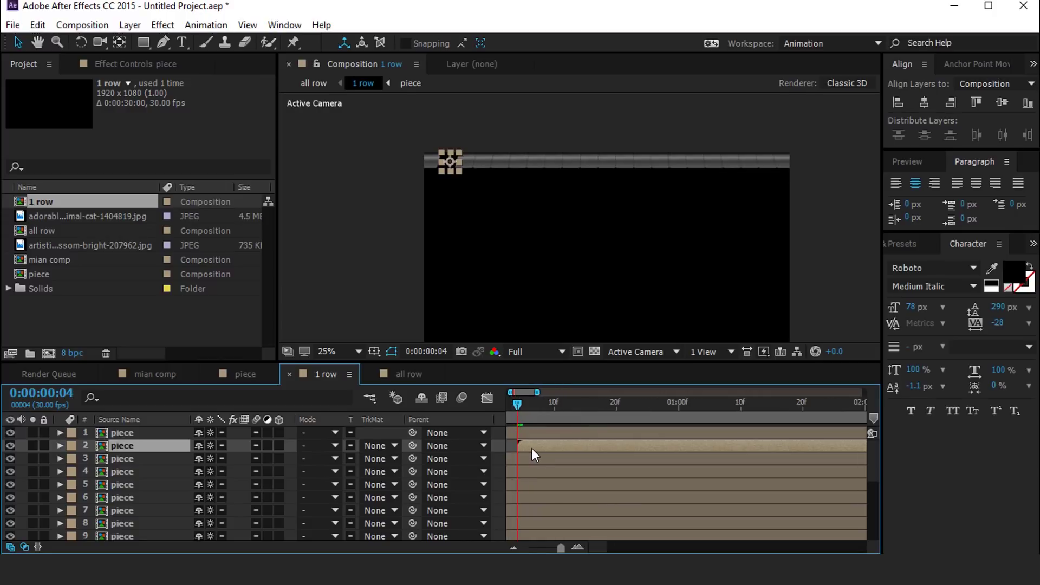
{"action": "left_click_drag", "start_coordinate": [598, 547], "coordinate": [581, 546]}
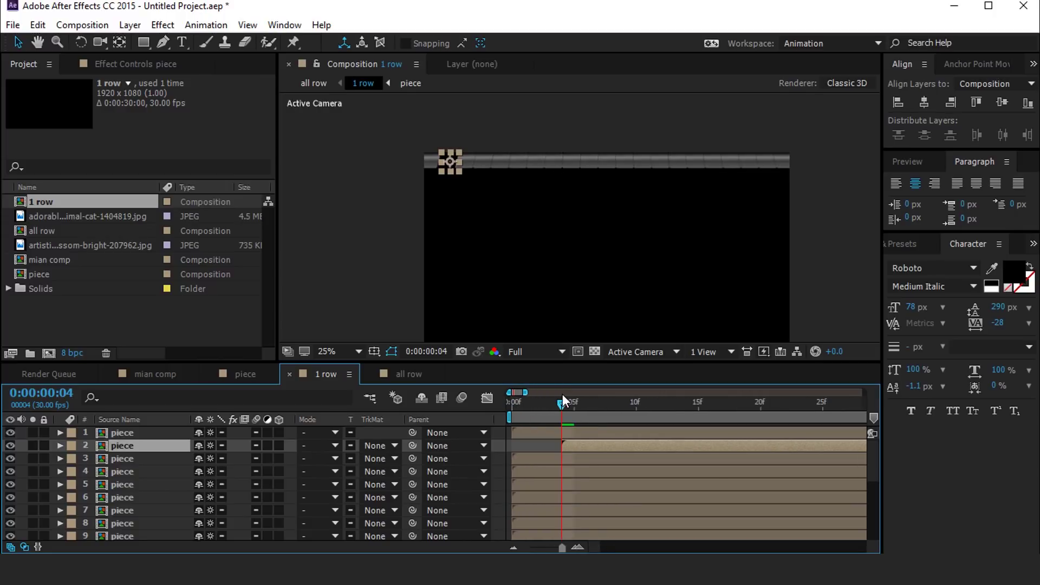
Shift the third piece layer to start at frame 8 and the fourth to start at frame 12
{"action": "key", "text": "space"}
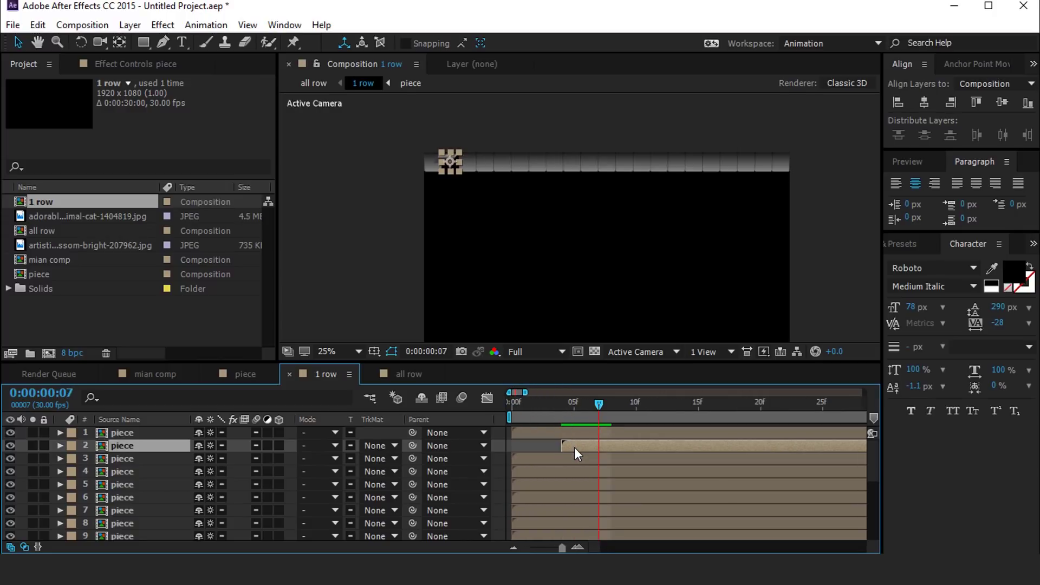
{"action": "left_click", "coordinate": [582, 457]}
{"action": "key", "text": "bracketleft"}
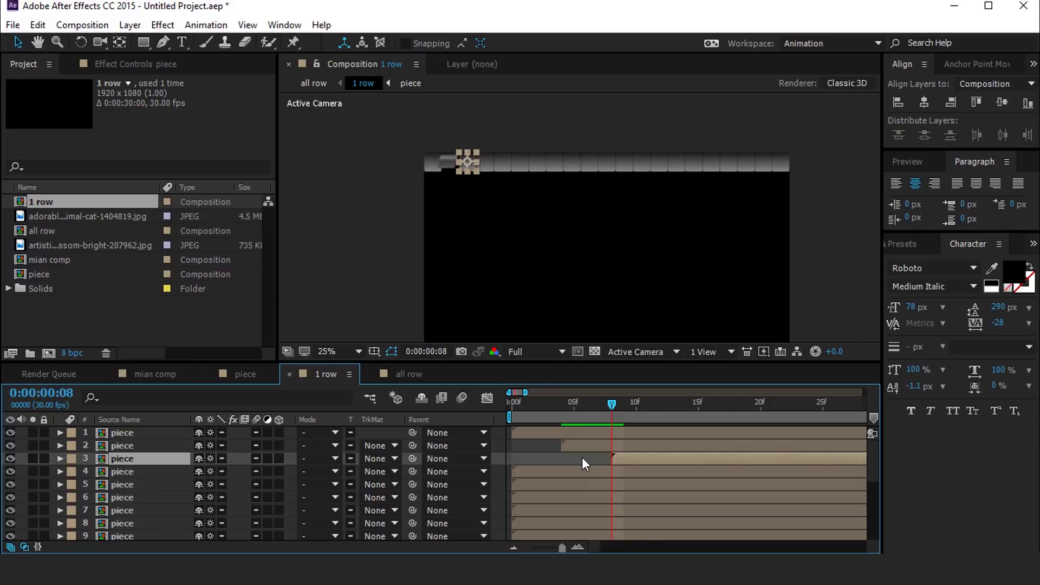
{"action": "key", "text": "space"}
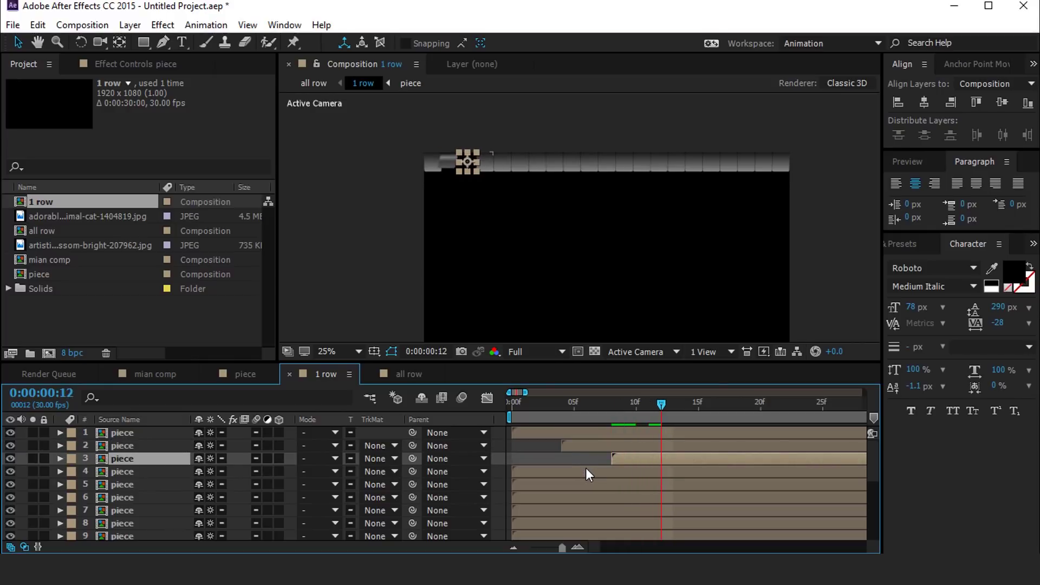
{"action": "left_click", "coordinate": [589, 470]}
{"action": "key", "text": "bracketleft"}
Shift the fifth piece layer to start at frame 16 and stagger the remaining piece layers successively behind it
{"action": "key", "text": "space"}
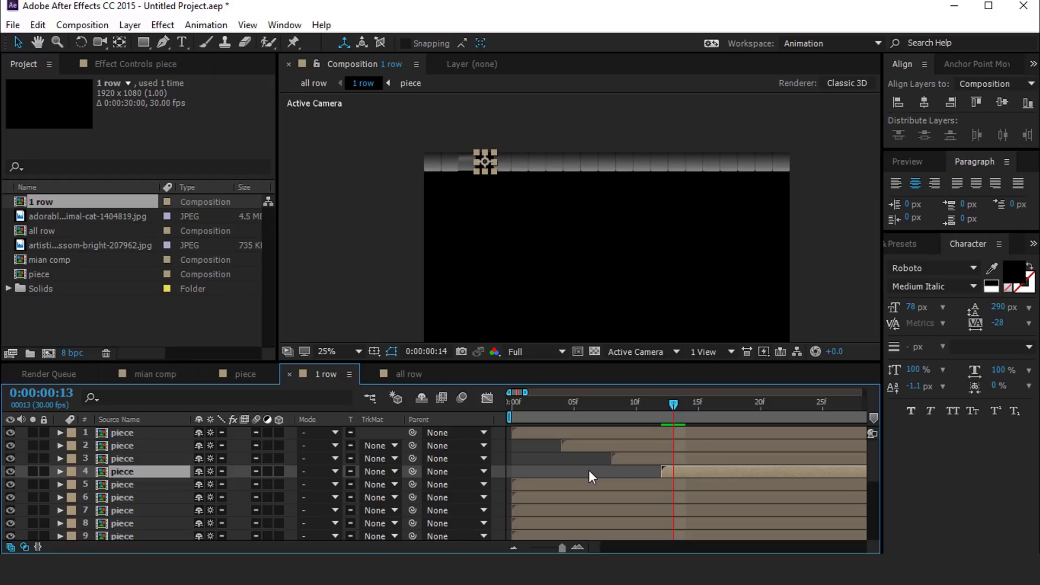
{"action": "left_click", "coordinate": [600, 482]}
{"action": "key", "text": "bracketleft"}
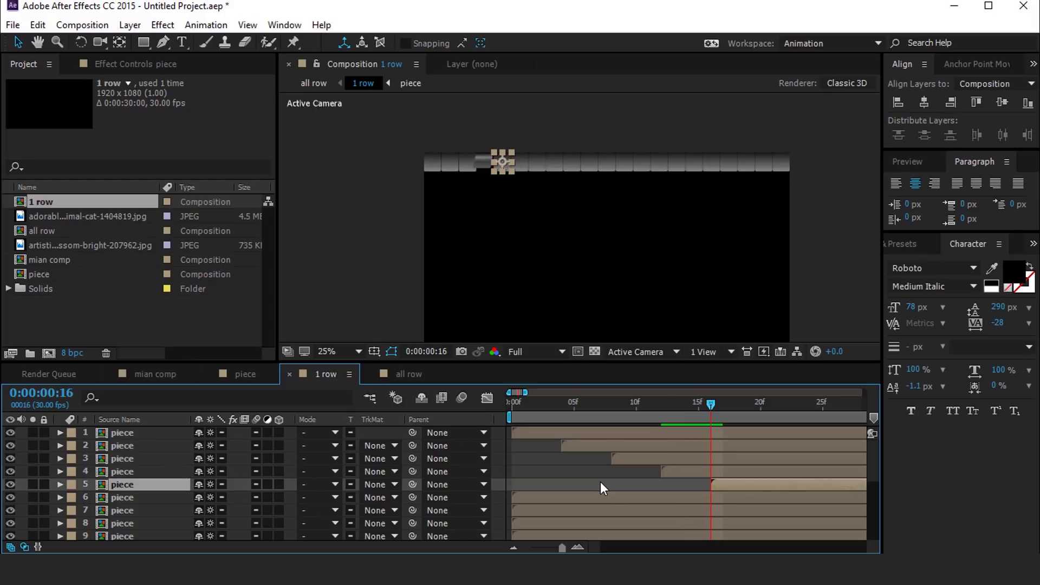
{"action": "key", "text": "space"}
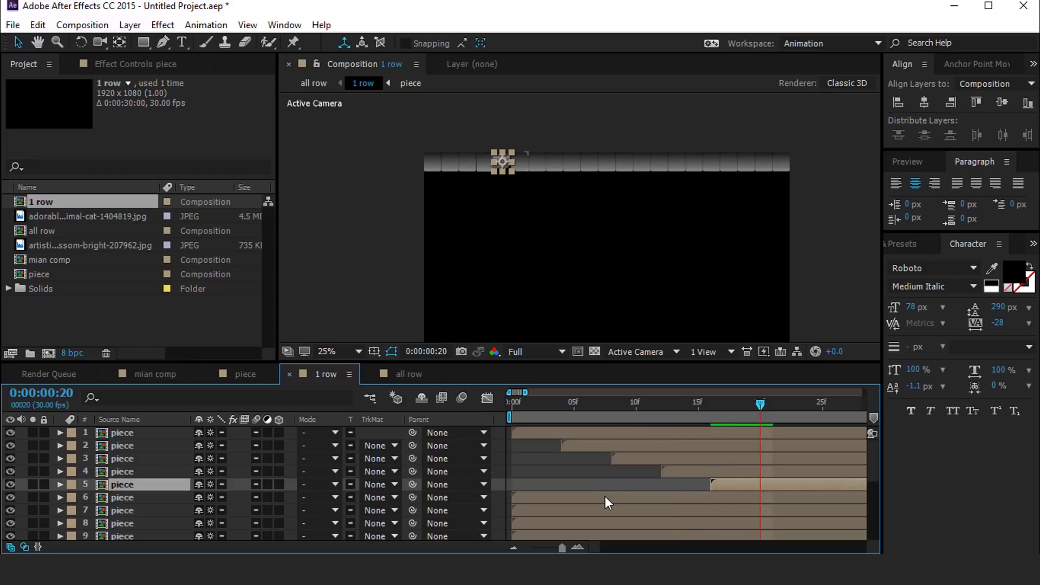
{"action": "left_click", "coordinate": [604, 498]}
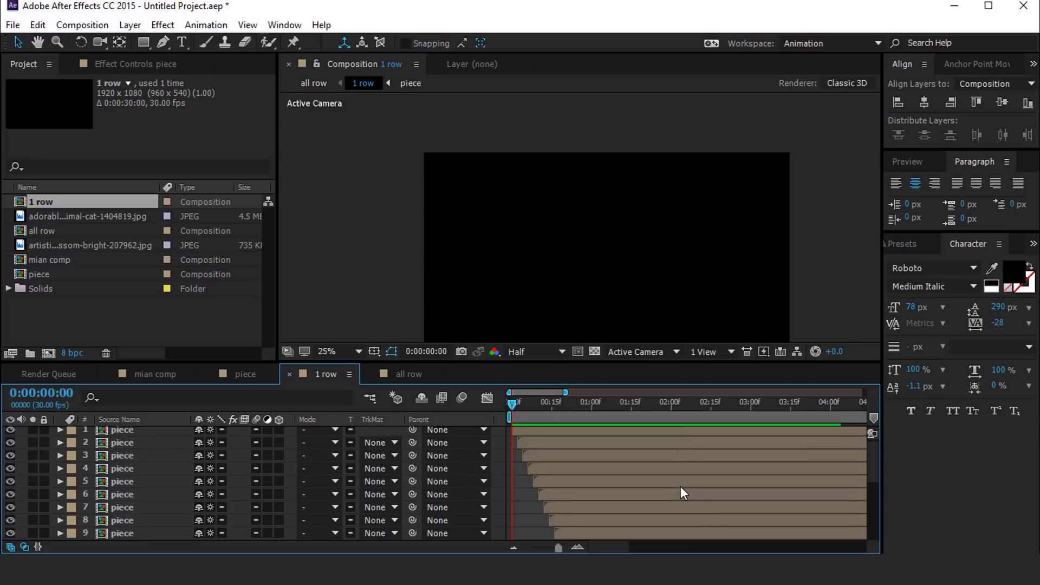
Preview the row's flip animation from the beginning and examine the staggered start times of the piece layers
{"action": "key", "text": "space"}
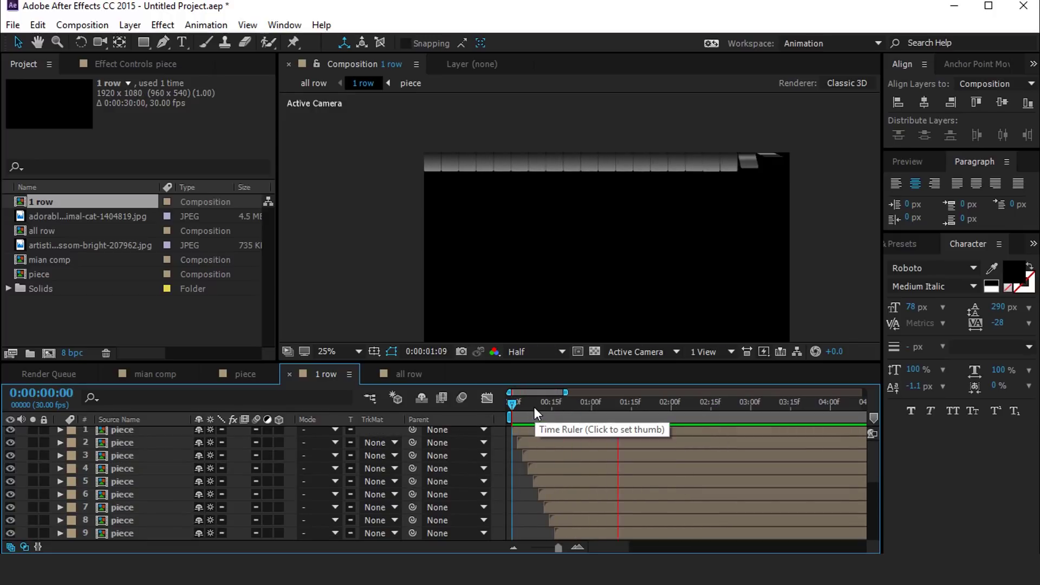
{"action": "left_click", "coordinate": [524, 405]}
{"action": "left_click", "coordinate": [578, 547]}
{"action": "left_click", "coordinate": [576, 548]}
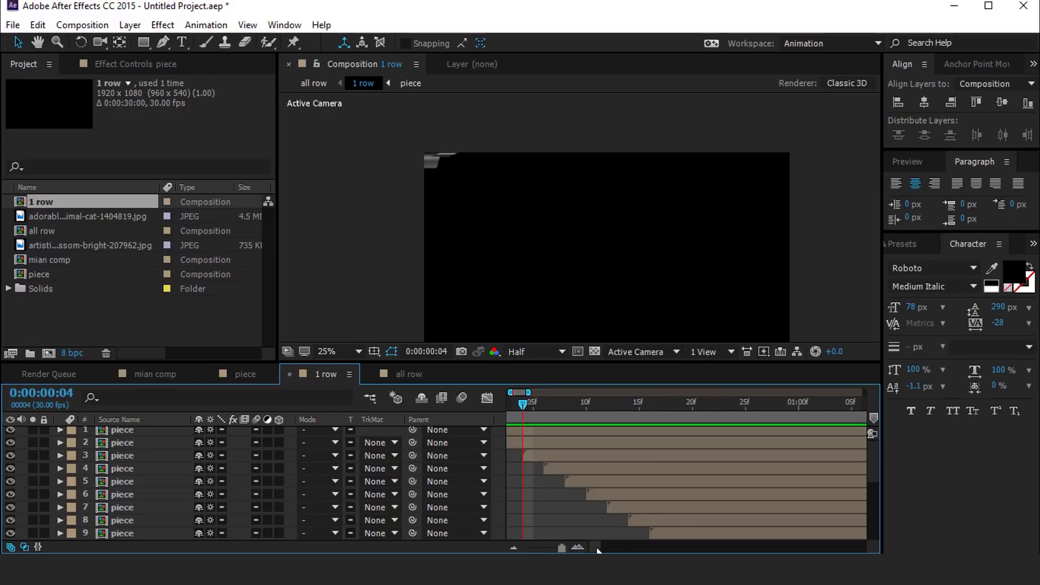
{"action": "left_click_drag", "start_coordinate": [597, 548], "coordinate": [565, 548]}
{"action": "left_click", "coordinate": [556, 456]}
{"action": "key", "text": "Home"}
{"action": "key", "text": "space"}
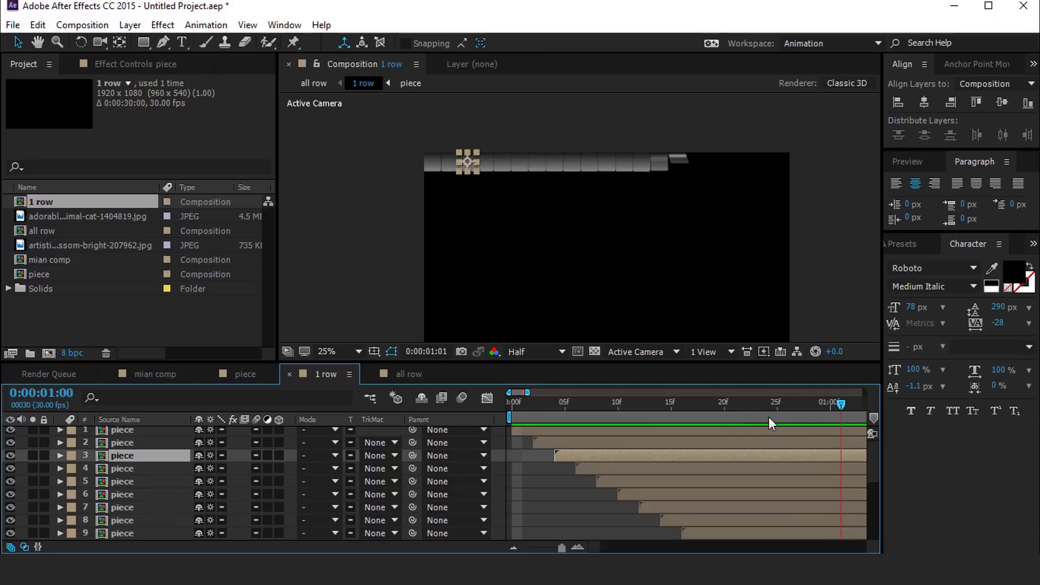
Return to the all row composition and preview the row animation from the first frame
{"action": "left_click", "coordinate": [391, 374]}
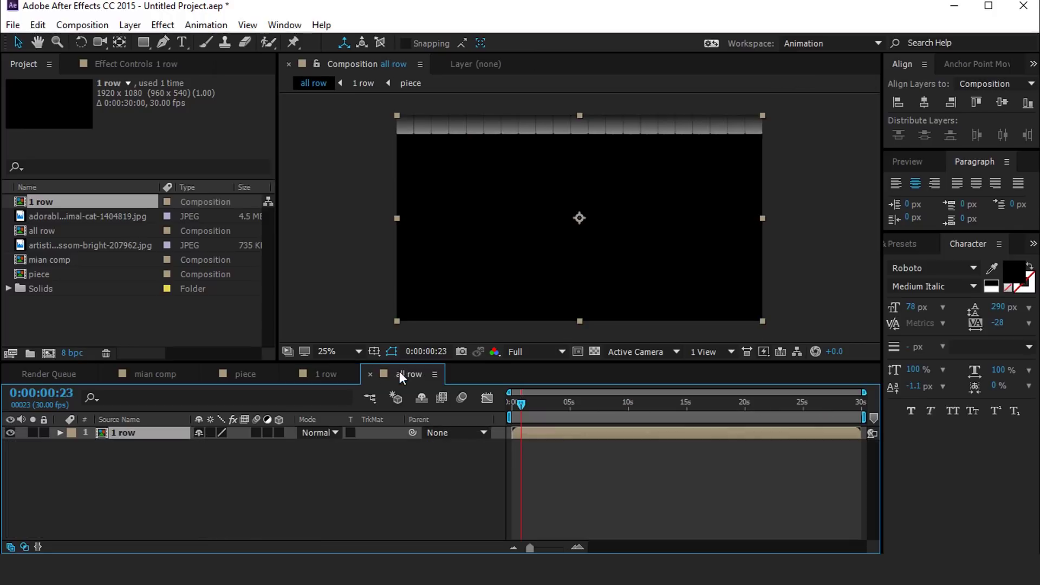
{"action": "left_click", "coordinate": [514, 402]}
{"action": "key", "text": "space"}
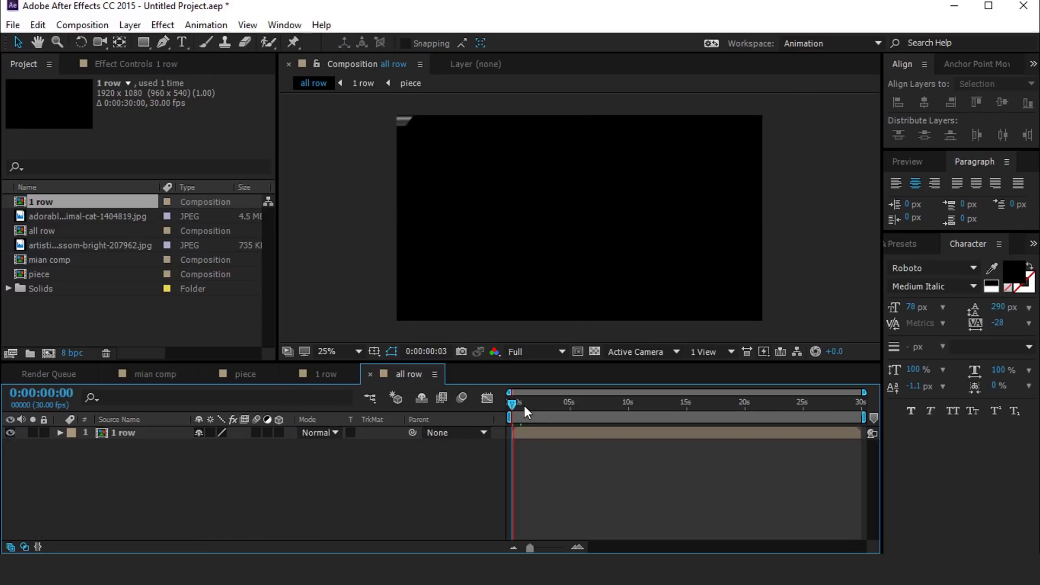
Duplicate the 1 row composition and add the copy to the all row composition beneath the 1 row layer
{"action": "left_click", "coordinate": [67, 320]}
{"action": "left_click", "coordinate": [29, 203]}
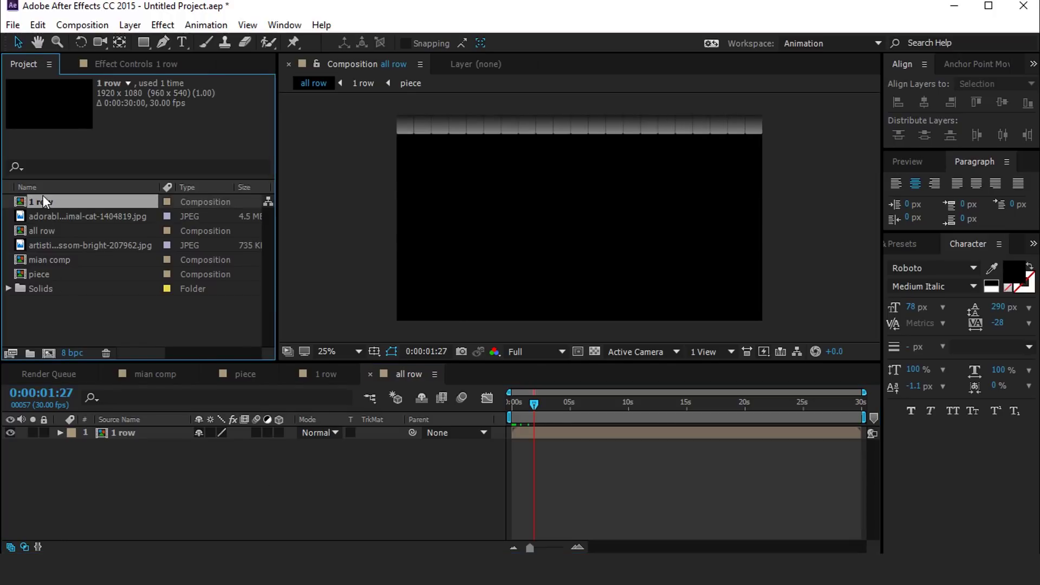
{"action": "key", "text": "ctrl+d"}
{"action": "left_click_drag", "start_coordinate": [47, 215], "coordinate": [126, 449]}
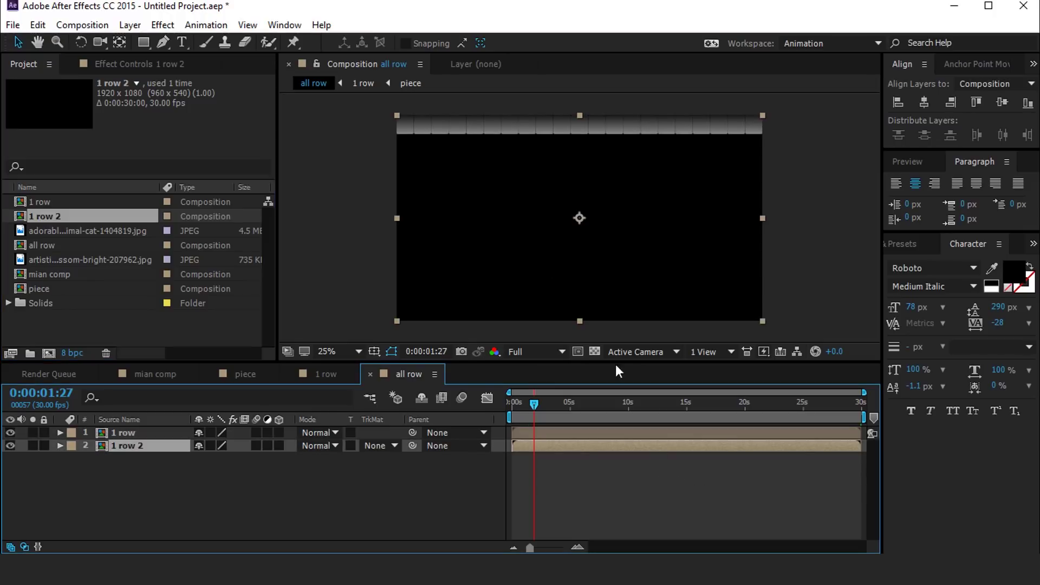
Move the 1 row 2 layer down so its pieces line up directly below the first row, and check the seam
{"action": "left_click_drag", "start_coordinate": [661, 224], "coordinate": [667, 247]}
{"action": "scroll", "coordinate": [596, 141], "scroll_direction": "up", "scroll_amount": 3}
{"action": "key", "text": "space"}
{"action": "left_click_drag", "start_coordinate": [602, 129], "coordinate": [695, 304]}
{"action": "left_click_drag", "start_coordinate": [650, 173], "coordinate": [691, 287]}
{"action": "key", "text": "v"}
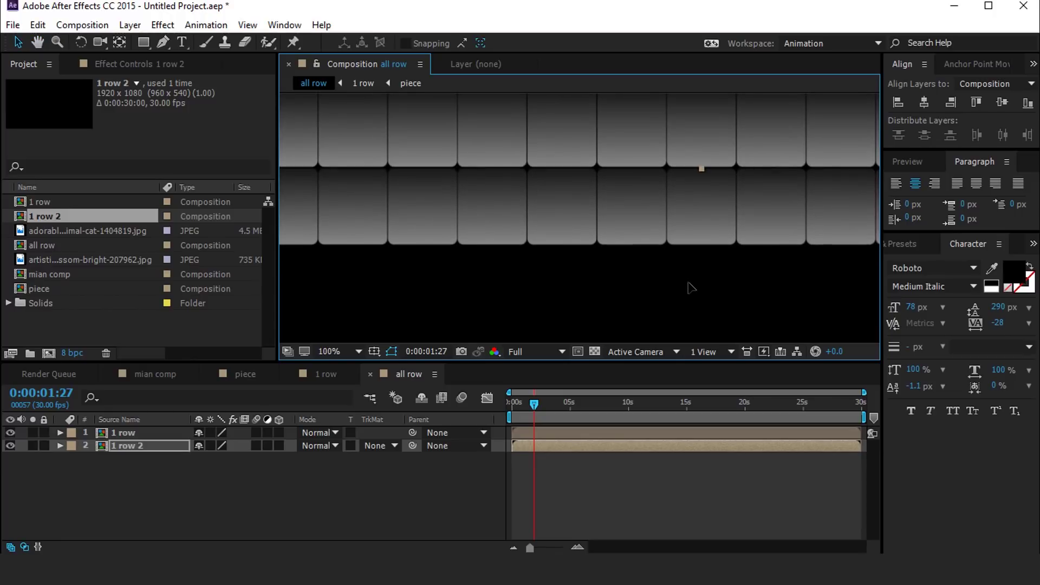
{"action": "scroll", "coordinate": [691, 181], "scroll_direction": "up", "scroll_amount": 1}
{"action": "scroll", "coordinate": [691, 181], "scroll_direction": "down", "scroll_amount": 5}
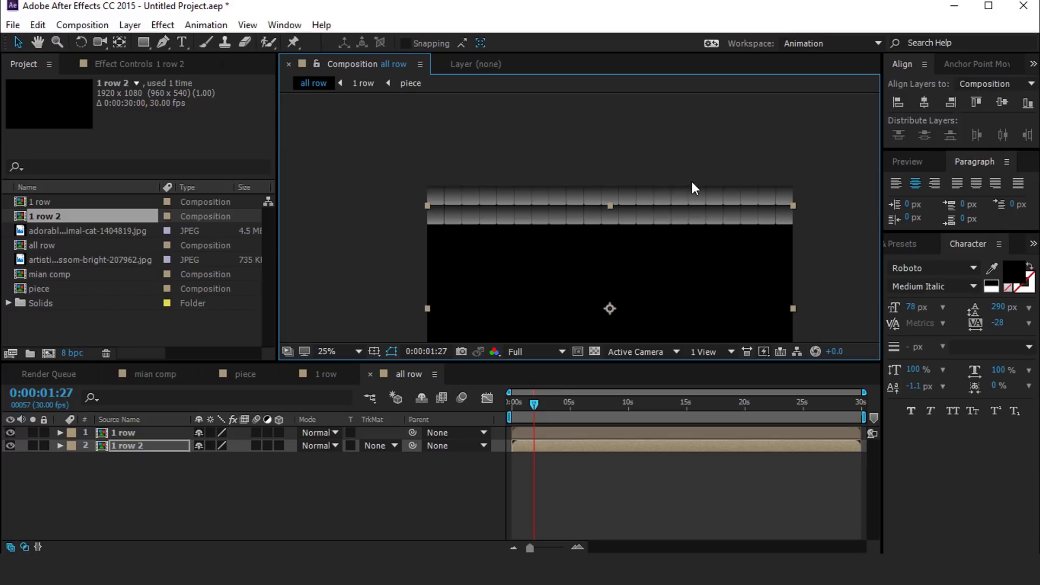
Enable Collapse Transformations on the 1 row and 1 row 2 layers
{"action": "left_click", "coordinate": [291, 489]}
{"action": "left_click", "coordinate": [139, 432]}
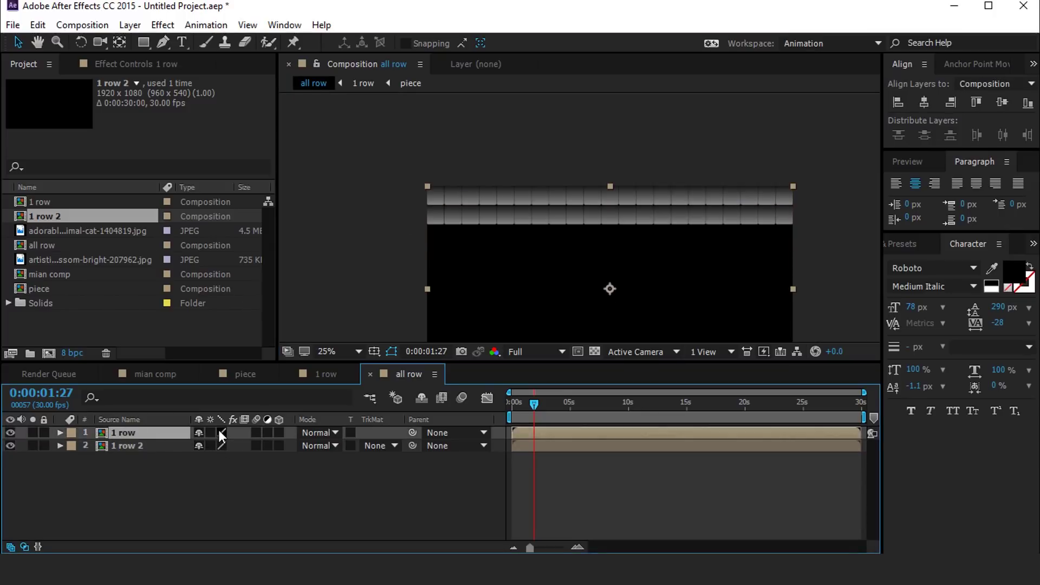
{"action": "left_click", "coordinate": [207, 431]}
{"action": "left_click", "coordinate": [161, 445]}
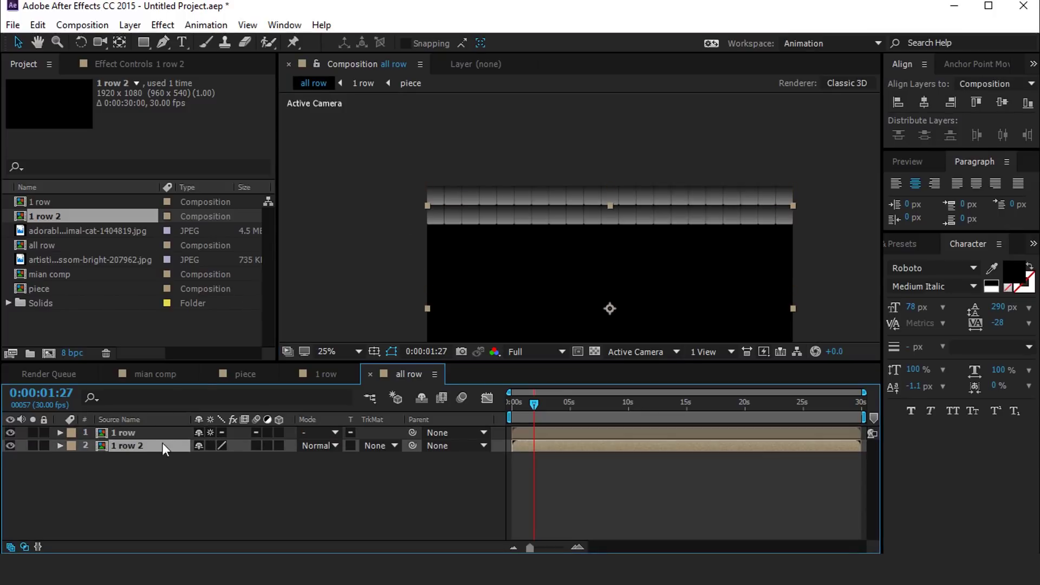
{"action": "left_click", "coordinate": [211, 445]}
Duplicate the 1 row 2 composition and add the copy as the lowest layer of the all row composition
{"action": "left_click", "coordinate": [135, 476]}
{"action": "left_click", "coordinate": [50, 218]}
{"action": "key", "text": "ctrl+d"}
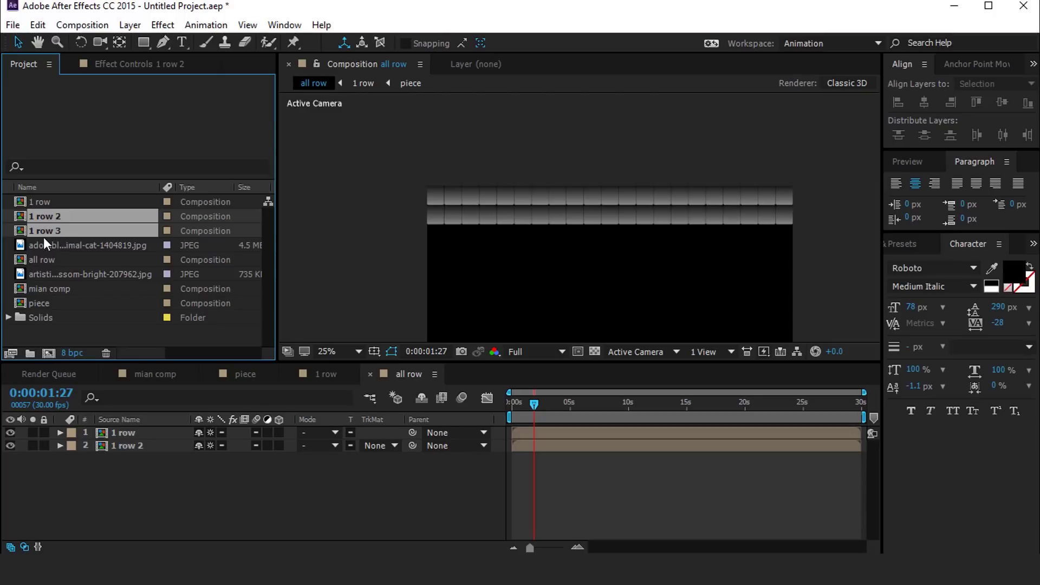
{"action": "left_click", "coordinate": [48, 247]}
{"action": "left_click_drag", "start_coordinate": [54, 231], "coordinate": [123, 458]}
Align the 1 row 3 layer directly below the second row of pieces and check the seam up close
{"action": "left_click_drag", "start_coordinate": [683, 234], "coordinate": [682, 211]}
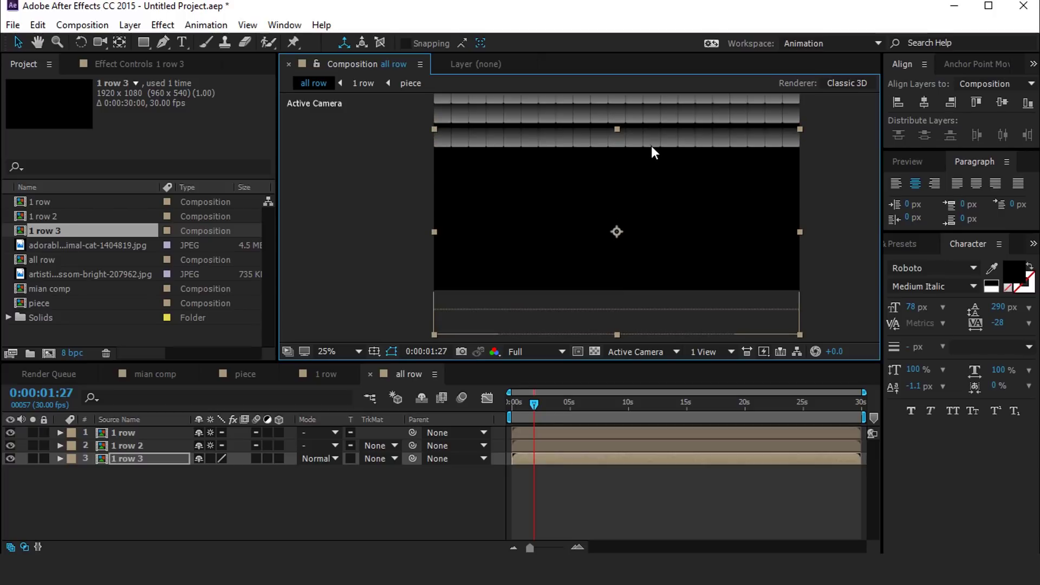
{"action": "scroll", "coordinate": [651, 143], "scroll_direction": "up", "scroll_amount": 4}
{"action": "scroll", "coordinate": [636, 216], "scroll_direction": "up", "scroll_amount": 4}
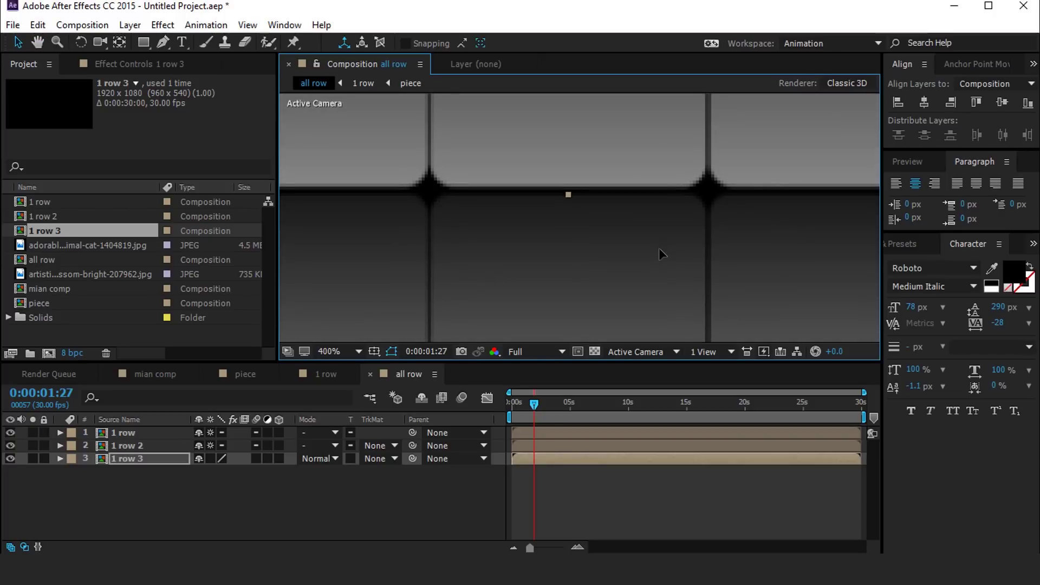
{"action": "scroll", "coordinate": [653, 245], "scroll_direction": "down", "scroll_amount": 6}
Duplicate the 1 row 3 composition and stack the copy below the third row, repeating through 1 row 11 to fill the frame
{"action": "left_click", "coordinate": [55, 245]}
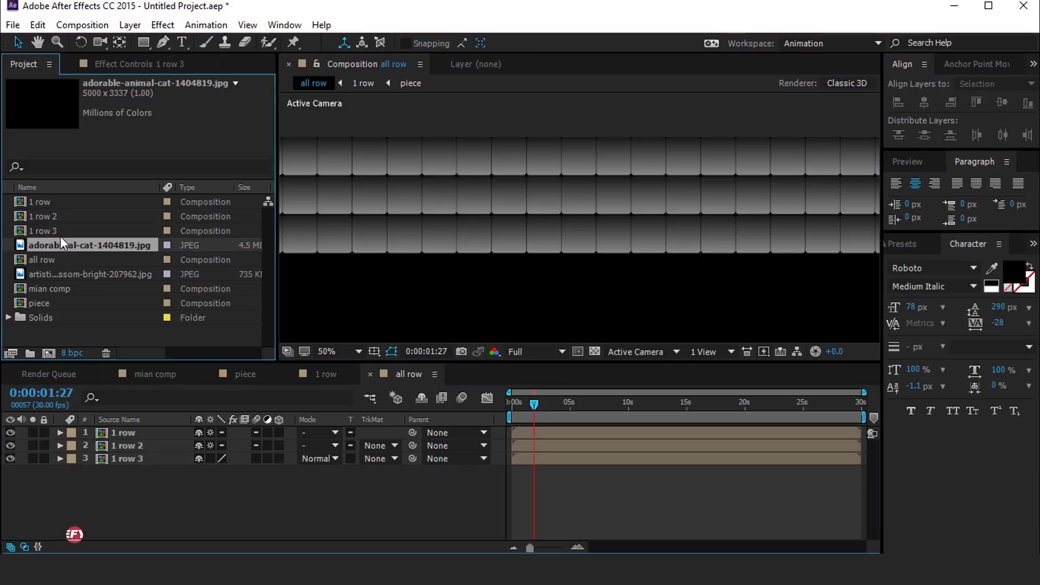
{"action": "left_click", "coordinate": [56, 233]}
{"action": "key", "text": "ctrl+d"}
{"action": "left_click", "coordinate": [48, 258]}
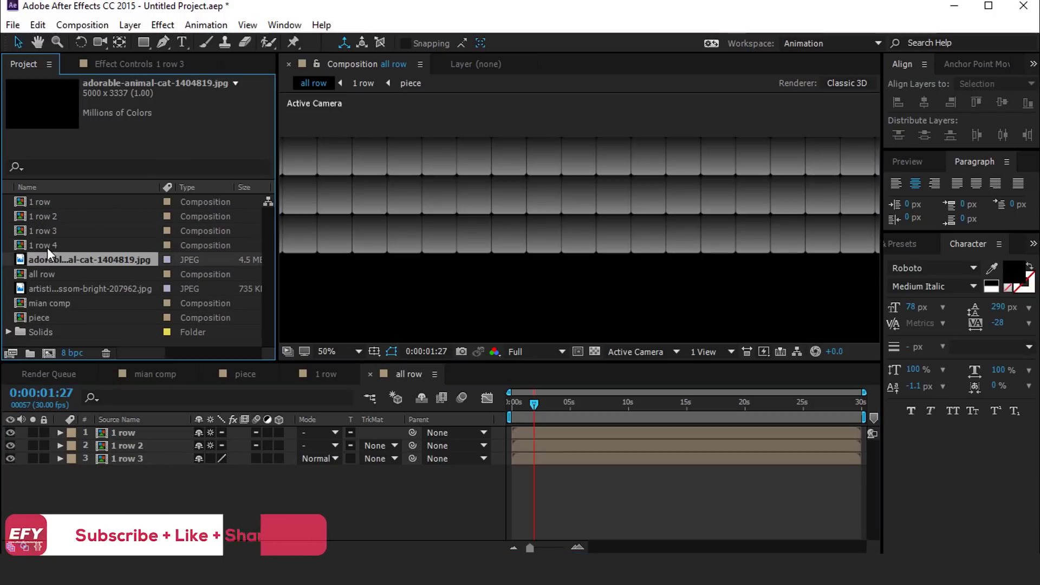
{"action": "left_click_drag", "start_coordinate": [47, 245], "coordinate": [171, 460]}
{"action": "left_click", "coordinate": [632, 232]}
{"action": "scroll", "coordinate": [633, 231], "scroll_direction": "down", "scroll_amount": 4}
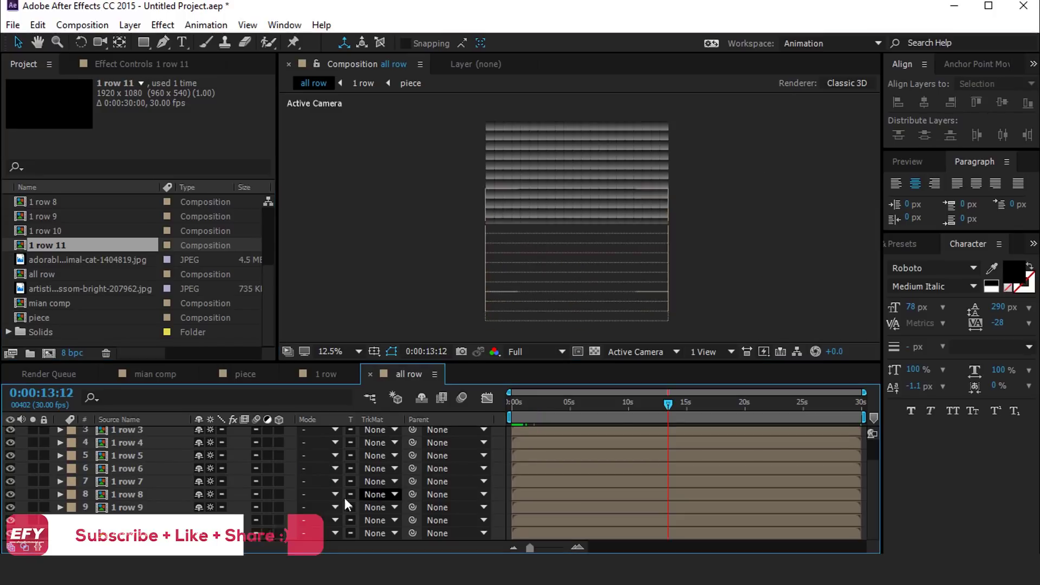
Examine the stacked rows in the all row composition and preview how they flip together
{"action": "left_click", "coordinate": [666, 142]}
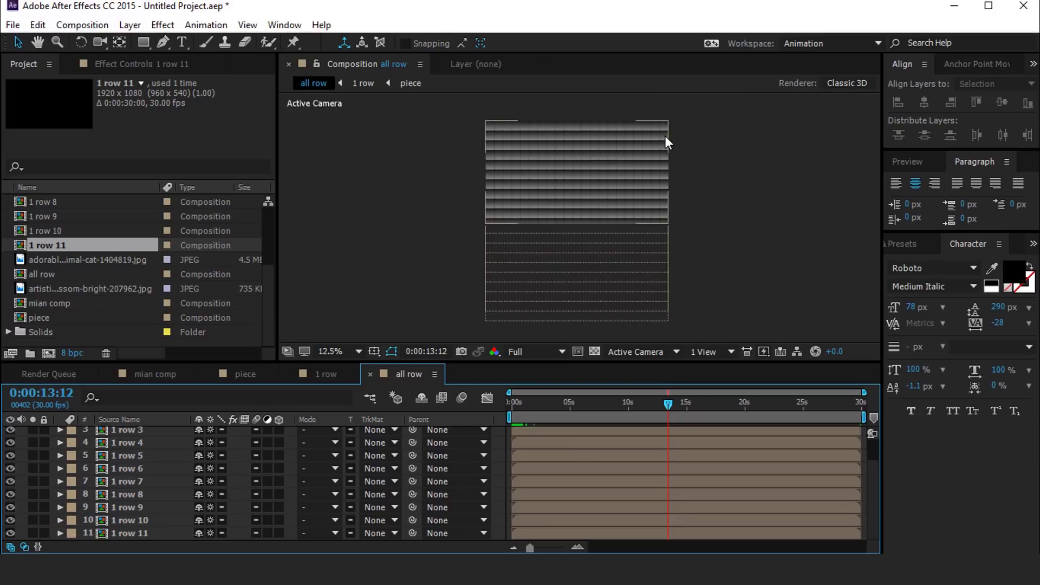
{"action": "scroll", "coordinate": [666, 138], "scroll_direction": "up", "scroll_amount": 2}
{"action": "scroll", "coordinate": [665, 138], "scroll_direction": "down", "scroll_amount": 2}
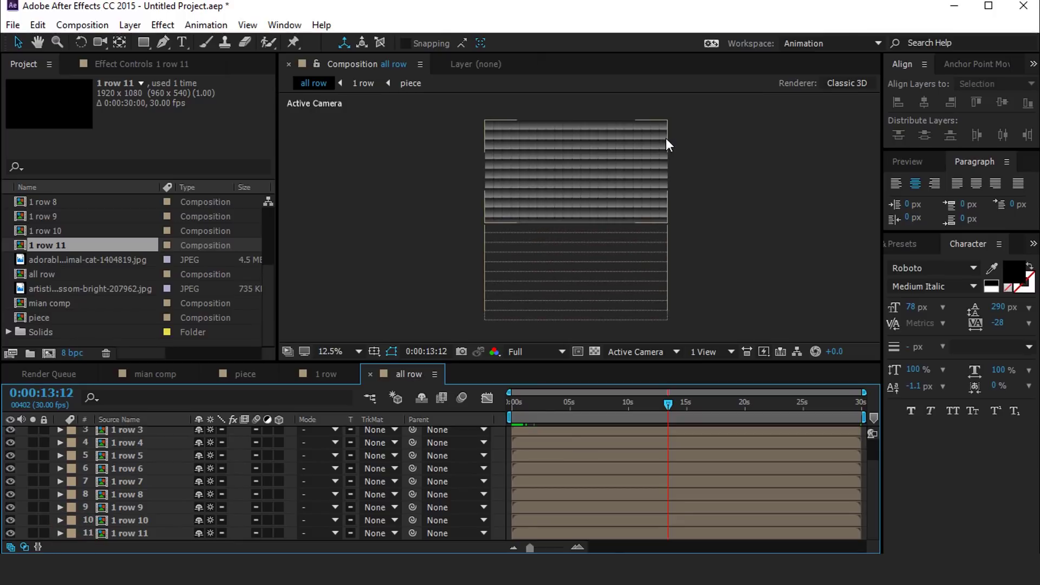
{"action": "left_click", "coordinate": [773, 158]}
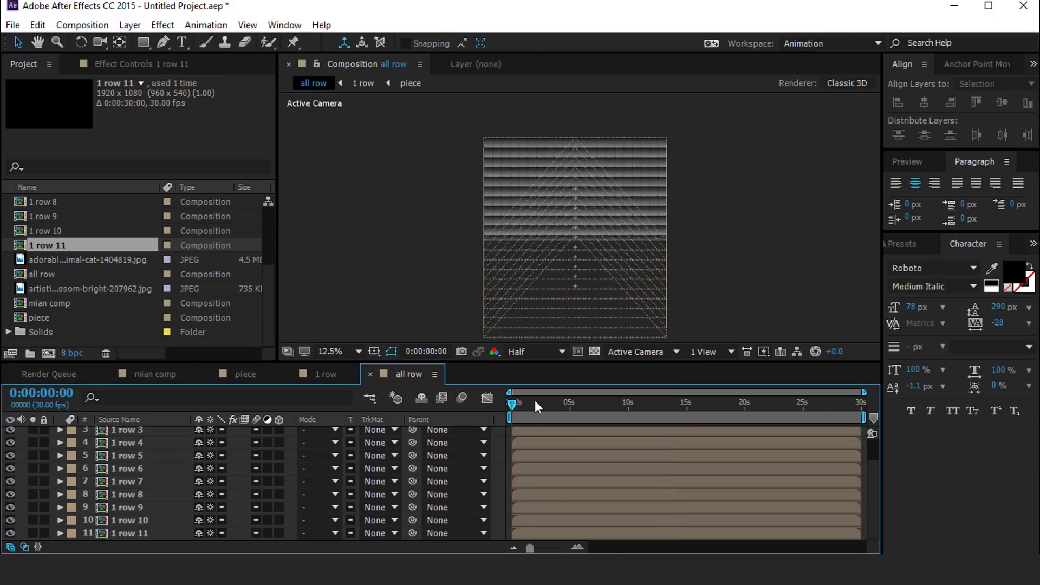
{"action": "key", "text": "space"}
{"action": "mouse_move", "coordinate": [528, 402]}
{"action": "left_mouse_down"}
{"action": "mouse_move", "coordinate": [538, 401]}
{"action": "mouse_move", "coordinate": [528, 403]}
{"action": "left_mouse_up"}
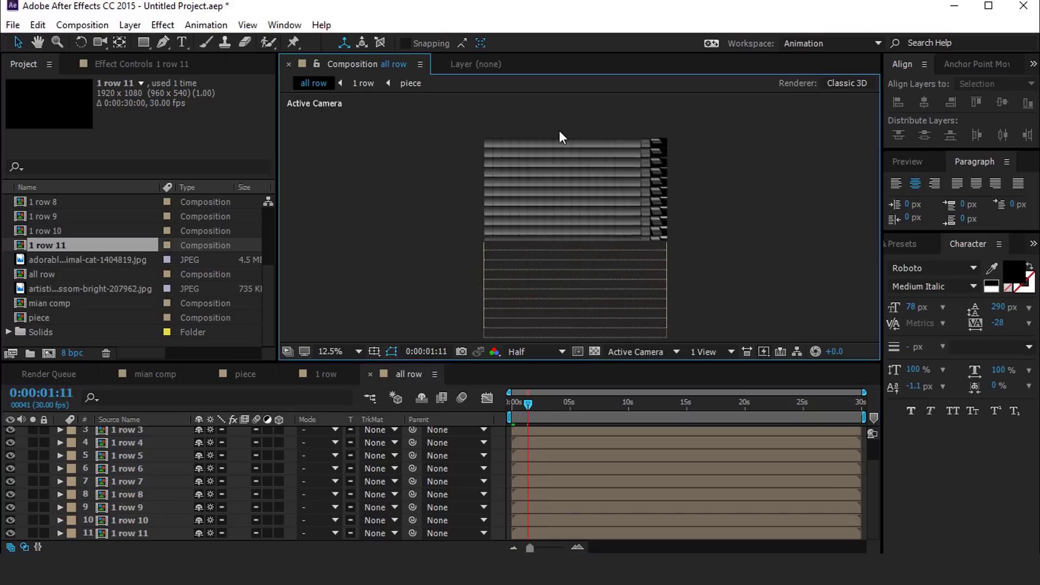
{"action": "key", "text": "period"}
{"action": "left_click", "coordinate": [75, 533]}
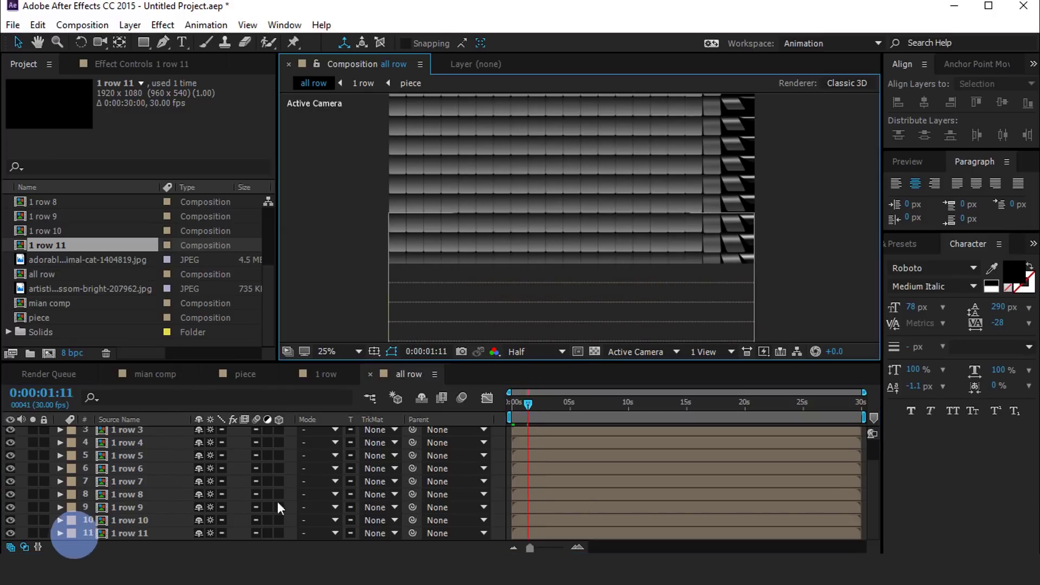
Shift the 1 row 2 layer to start at frame 3, leaving the first row at frame 0
{"action": "scroll", "coordinate": [217, 450], "scroll_direction": "up", "scroll_amount": 2}
{"action": "left_click", "coordinate": [135, 434]}
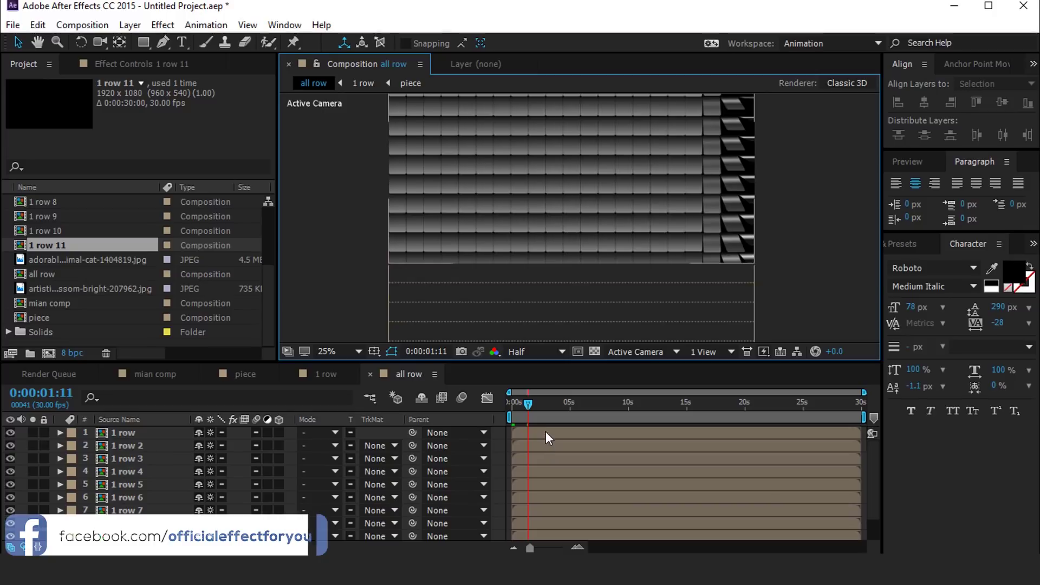
{"action": "left_click_drag", "start_coordinate": [529, 402], "coordinate": [499, 408]}
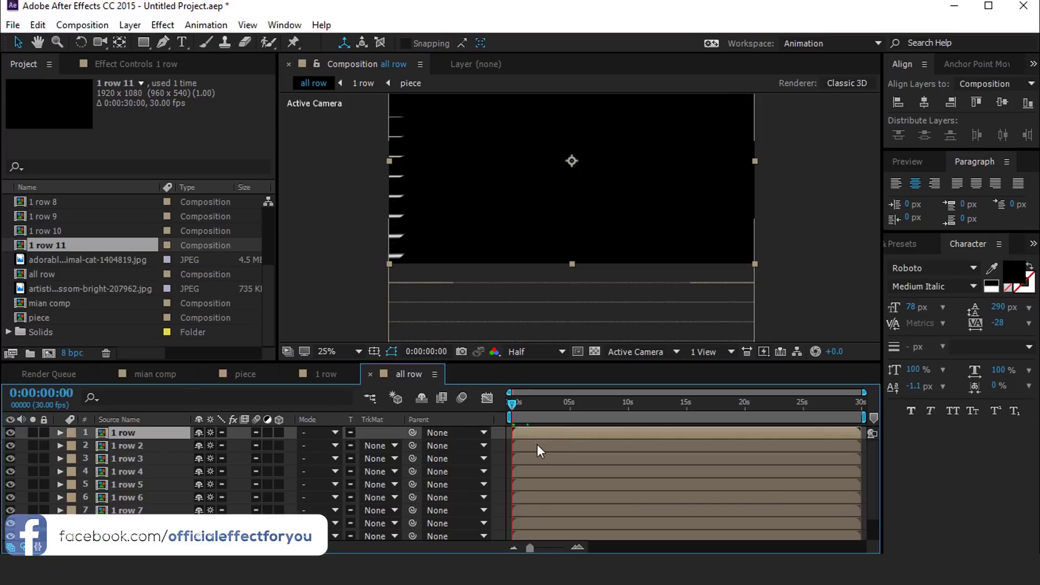
{"action": "scroll", "coordinate": [524, 442], "scroll_direction": "up", "scroll_amount": 5}
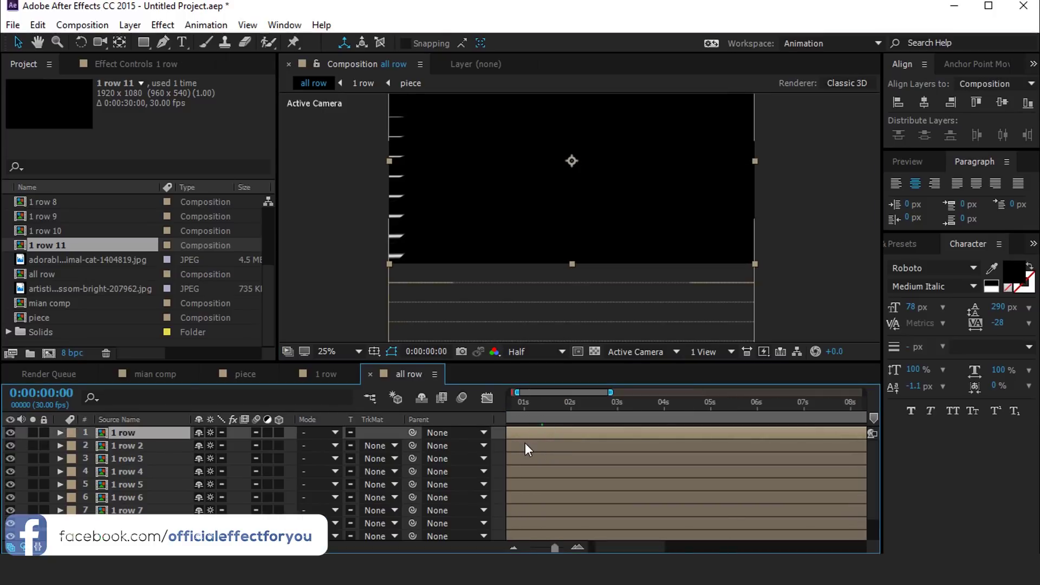
{"action": "left_click", "coordinate": [522, 410]}
{"action": "key", "text": "Page_Down"}
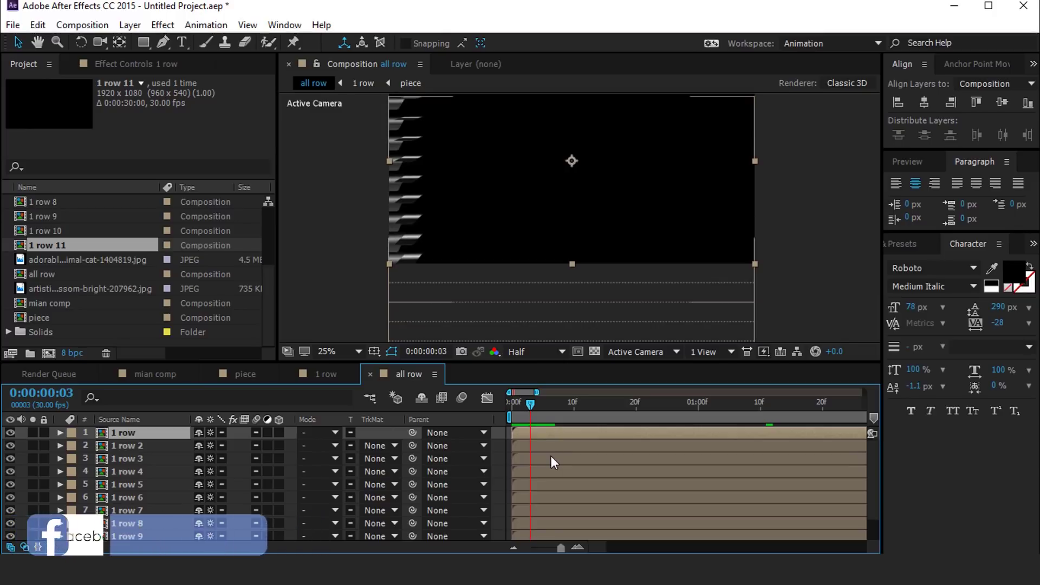
{"action": "left_click", "coordinate": [133, 450]}
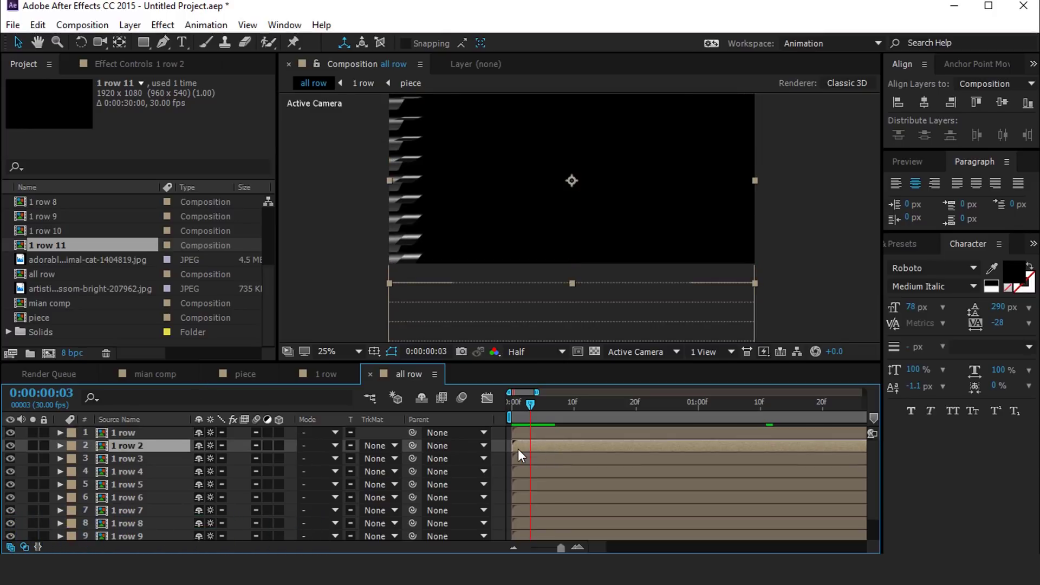
{"action": "left_click_drag", "start_coordinate": [550, 453], "coordinate": [575, 453]}
Shift the 1 row 3 layer to start at frame 6 and the 1 row 4 layer to start at frame 9
{"action": "key", "text": "Page_Down"}
{"action": "key", "text": "Page_Down"}
{"action": "key", "text": "Page_Down"}
{"action": "left_click_drag", "start_coordinate": [560, 458], "coordinate": [595, 458]}
{"action": "key", "text": "Page_Down"}
{"action": "key", "text": "Page_Down"}
{"action": "key", "text": "Page_Down"}
{"action": "left_click", "coordinate": [568, 474]}
{"action": "key", "text": "bracketleft"}
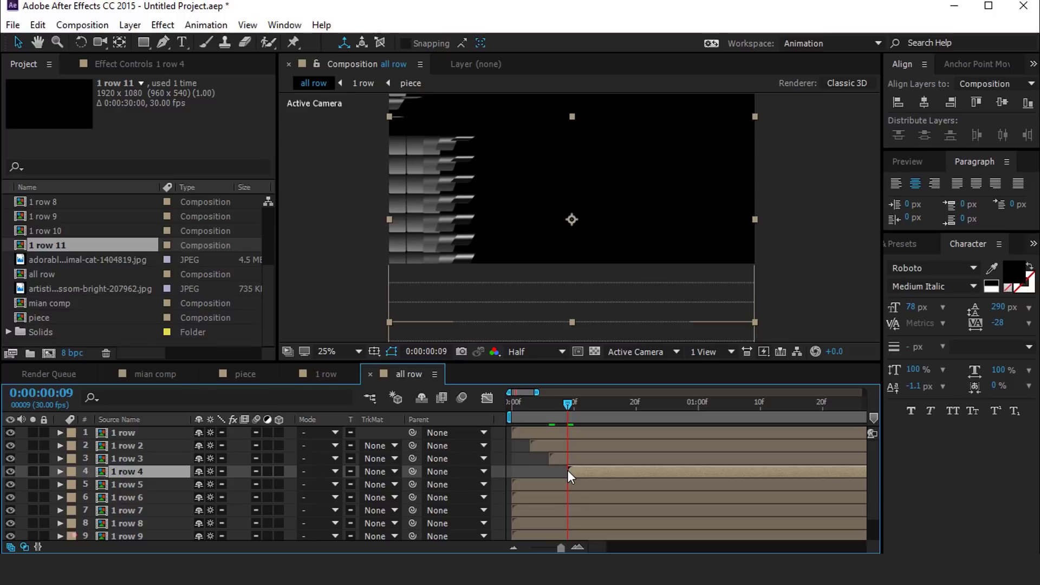
Shift the 1 row 5 layer to start at frame 12 and the 1 row 6 layer to start at frame 15
{"action": "key", "text": "Page_Down"}
{"action": "key", "text": "Page_Down"}
{"action": "key", "text": "Page_Down"}
{"action": "left_click", "coordinate": [564, 483]}
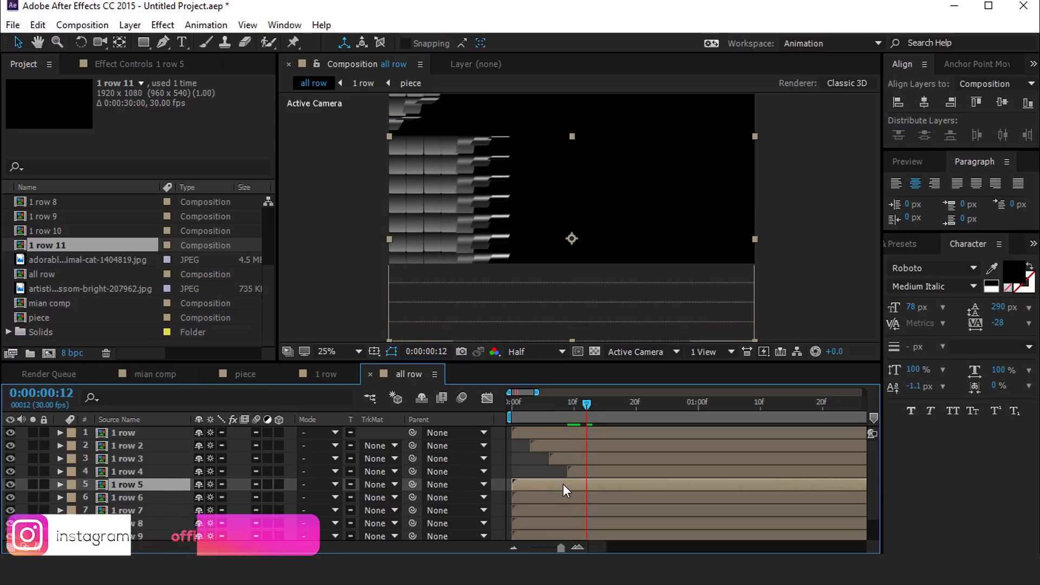
{"action": "key", "text": "Page_Down"}
{"action": "key", "text": "Page_Down"}
{"action": "key", "text": "Page_Down"}
{"action": "key", "text": "bracketleft"}
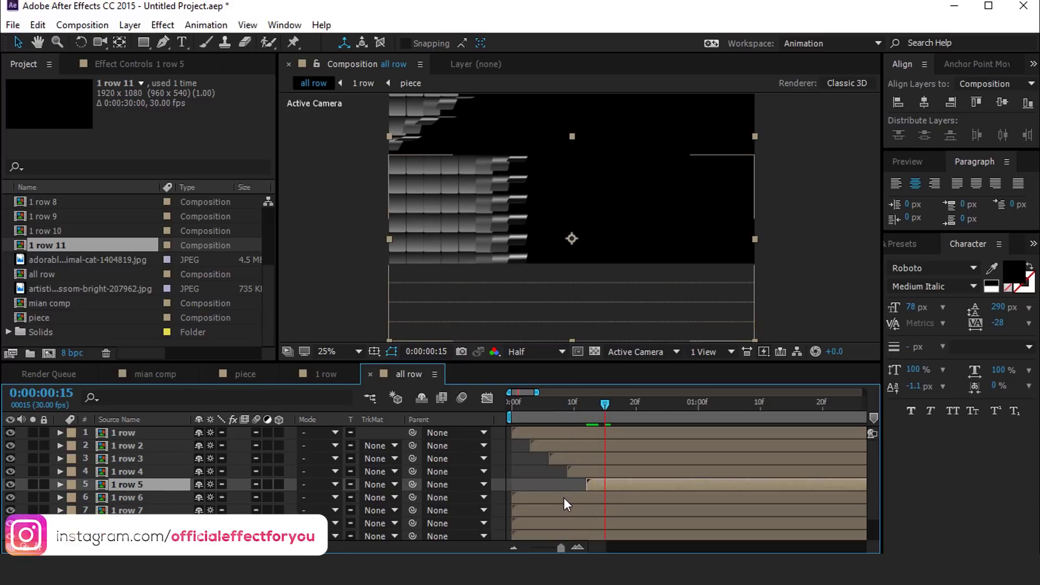
{"action": "left_click", "coordinate": [564, 497]}
{"action": "key", "text": "bracketleft"}
Shift the 1 row 7 layer to start at frame 18 and stagger the remaining row layers successively by 3 frames
{"action": "key", "text": "Page_Down"}
{"action": "key", "text": "Page_Down"}
{"action": "key", "text": "Page_Down"}
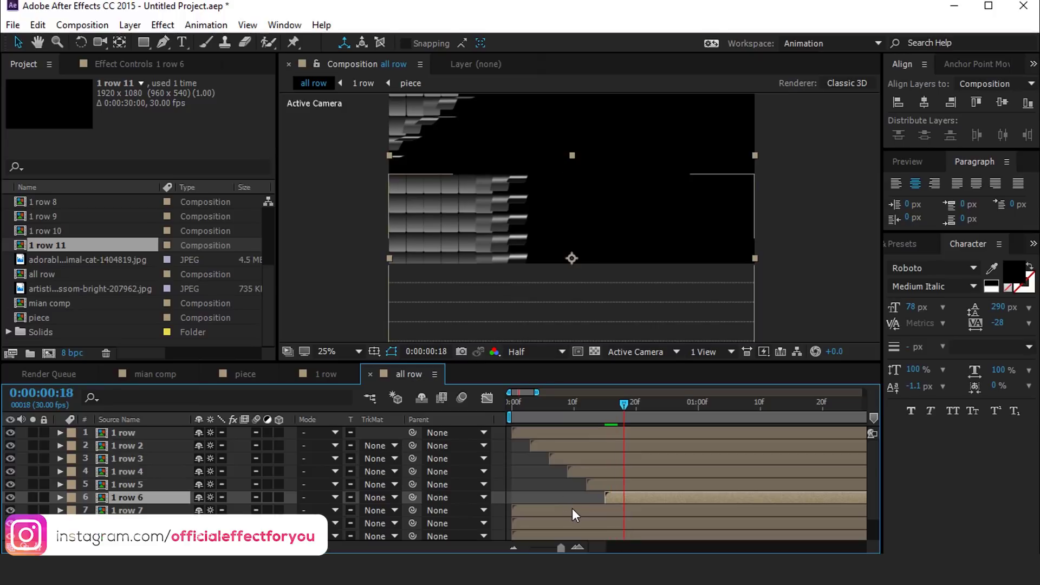
{"action": "left_click", "coordinate": [573, 509]}
{"action": "key", "text": "bracketleft"}
{"action": "key", "text": "Page_Down"}
{"action": "key", "text": "Page_Down"}
{"action": "key", "text": "Page_Down"}
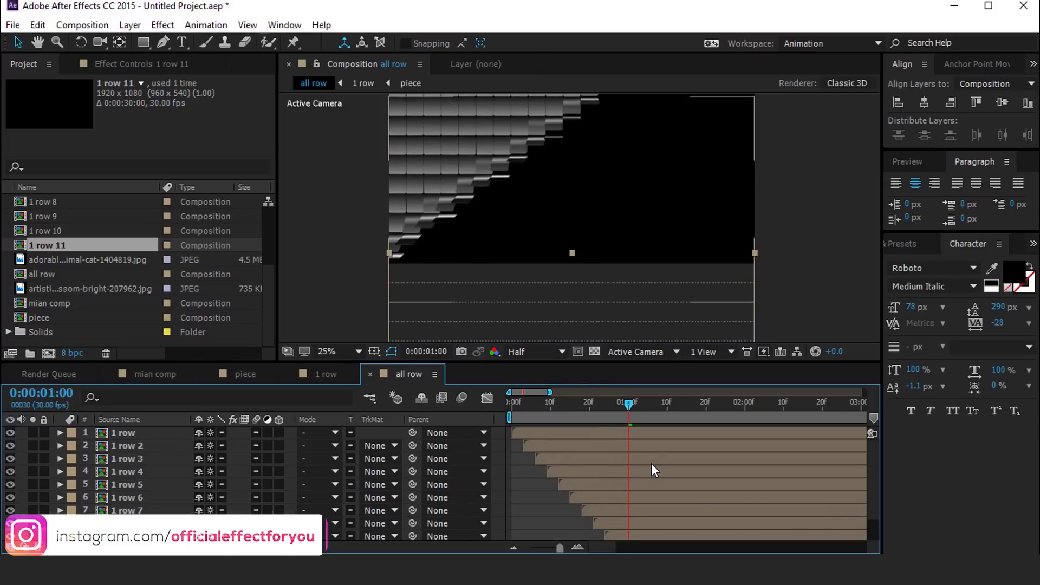
Preview the staggered rows from the first frame and examine the diagonal flip across the grid
{"action": "scroll", "coordinate": [806, 181], "scroll_direction": "down", "scroll_amount": 1}
{"action": "left_click_drag", "start_coordinate": [557, 403], "coordinate": [487, 418]}
{"action": "key", "text": "space"}
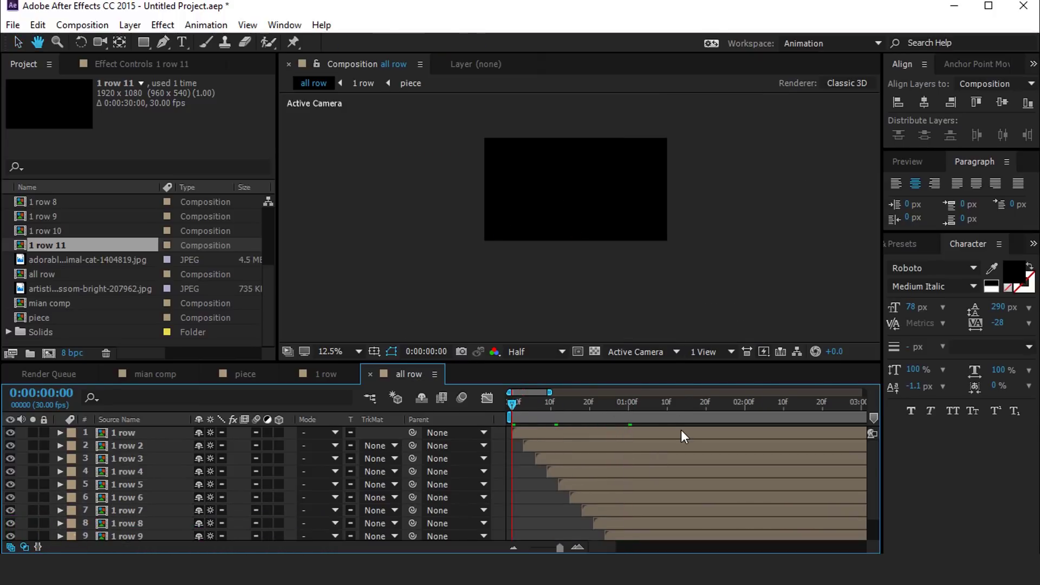
{"action": "key", "text": "space"}
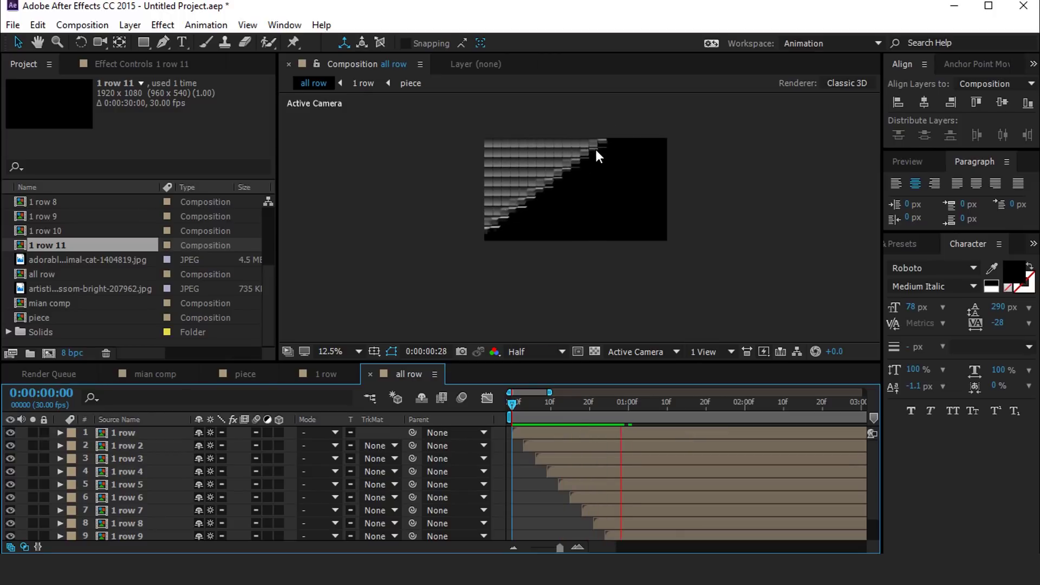
{"action": "key", "text": "period"}
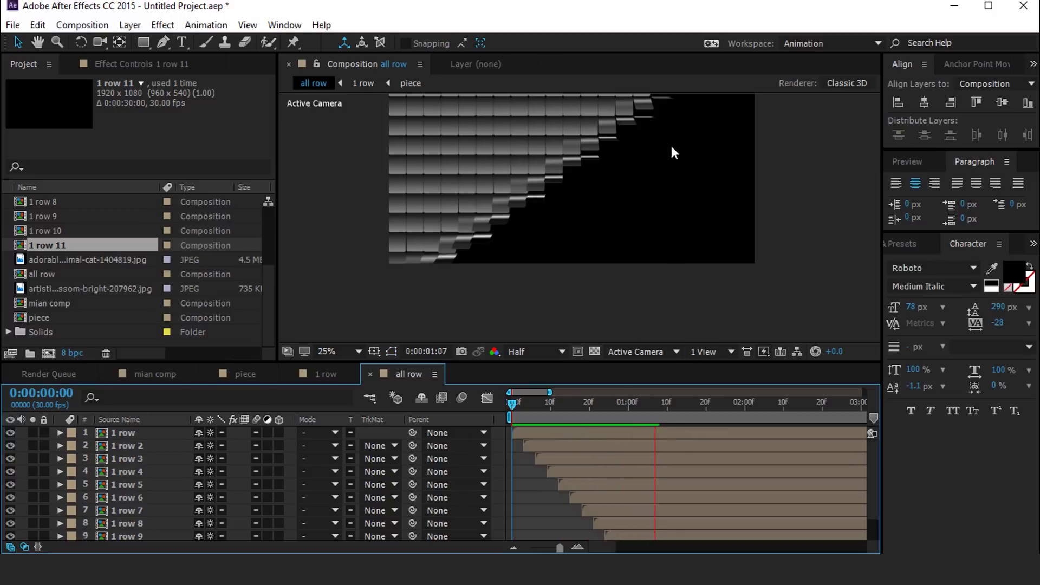
{"action": "left_click_drag", "start_coordinate": [600, 404], "coordinate": [636, 417]}
{"action": "scroll", "coordinate": [714, 163], "scroll_direction": "down", "scroll_amount": 1}
{"action": "left_click", "coordinate": [786, 275]}
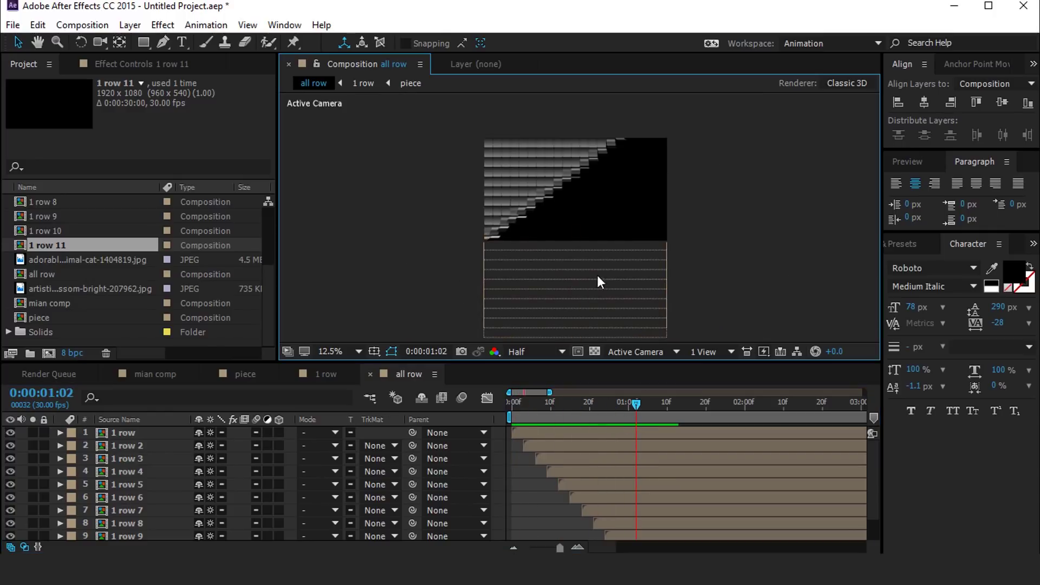
Create a 1920 × 1080 composition named scene1 at 30 fps with a 30-second duration
{"action": "left_click", "coordinate": [49, 353]}
{"action": "type", "text": "scene1"}
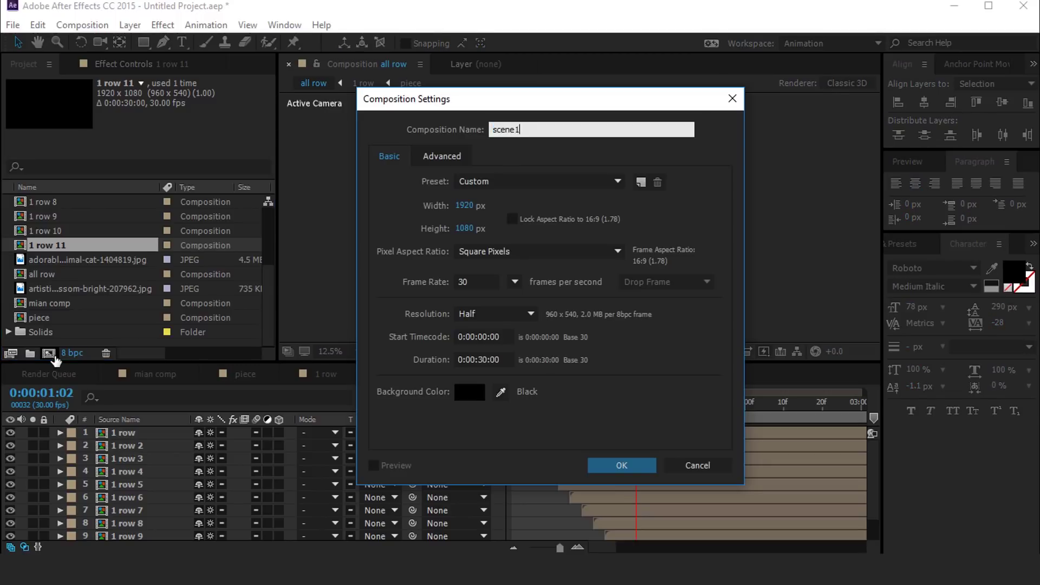
{"action": "key", "text": "Return"}
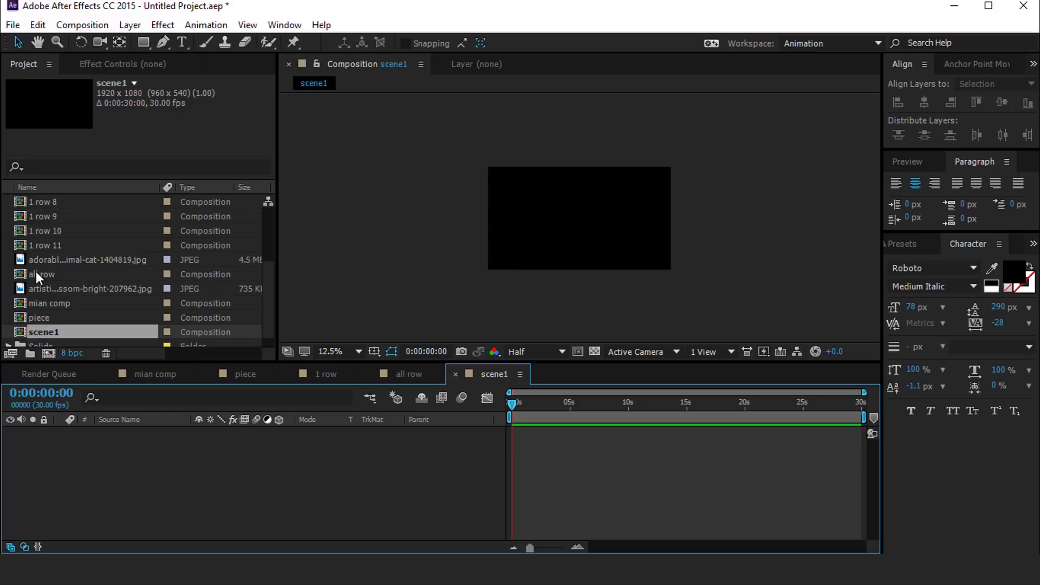
Add the all row composition as a layer in scene1 and scrub through its flip animation
{"action": "left_click", "coordinate": [42, 272]}
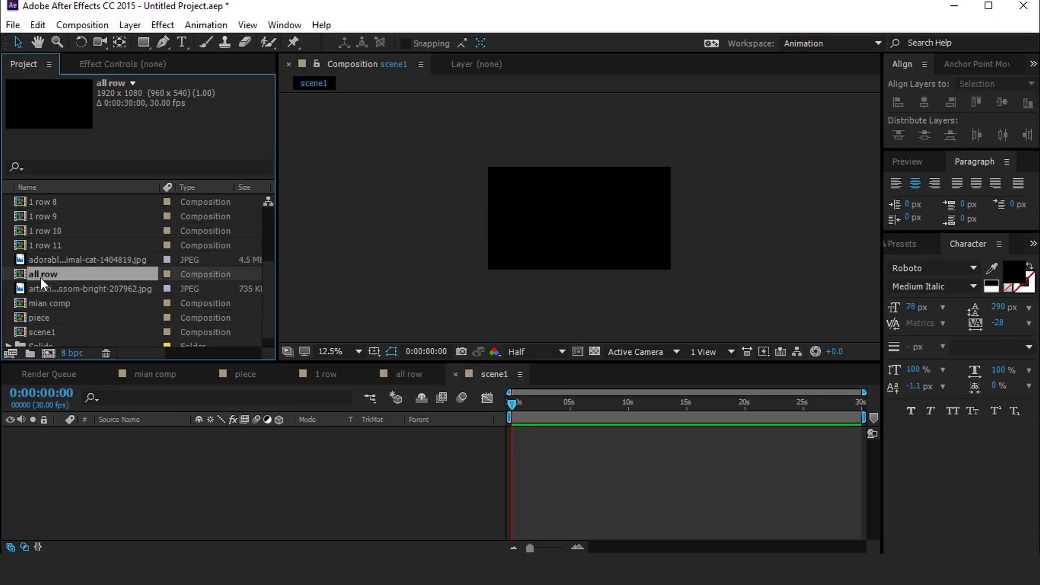
{"action": "left_click_drag", "start_coordinate": [23, 272], "coordinate": [158, 457]}
{"action": "left_click", "coordinate": [290, 459]}
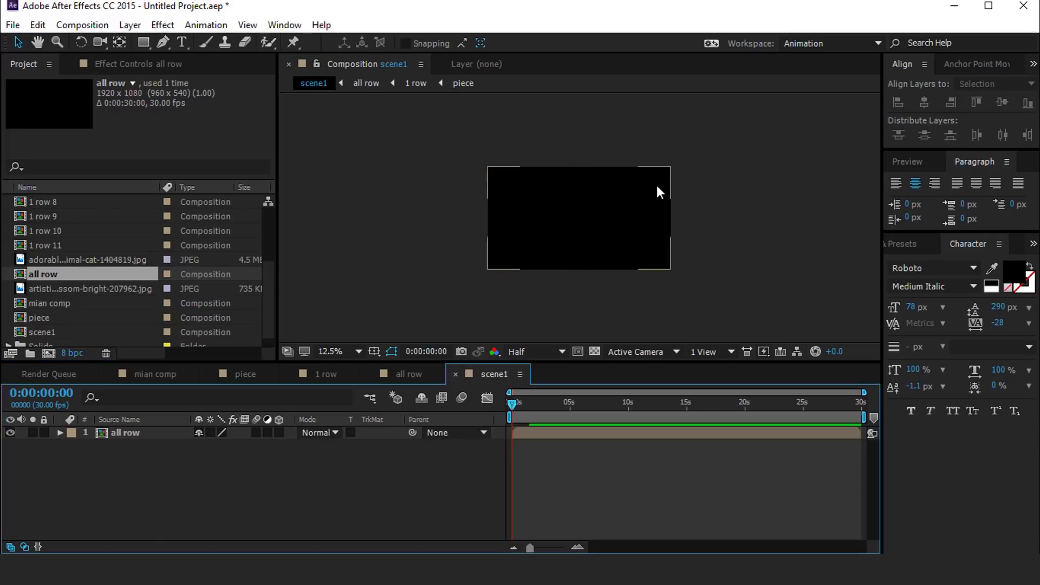
{"action": "left_click_drag", "start_coordinate": [522, 407], "coordinate": [586, 411]}
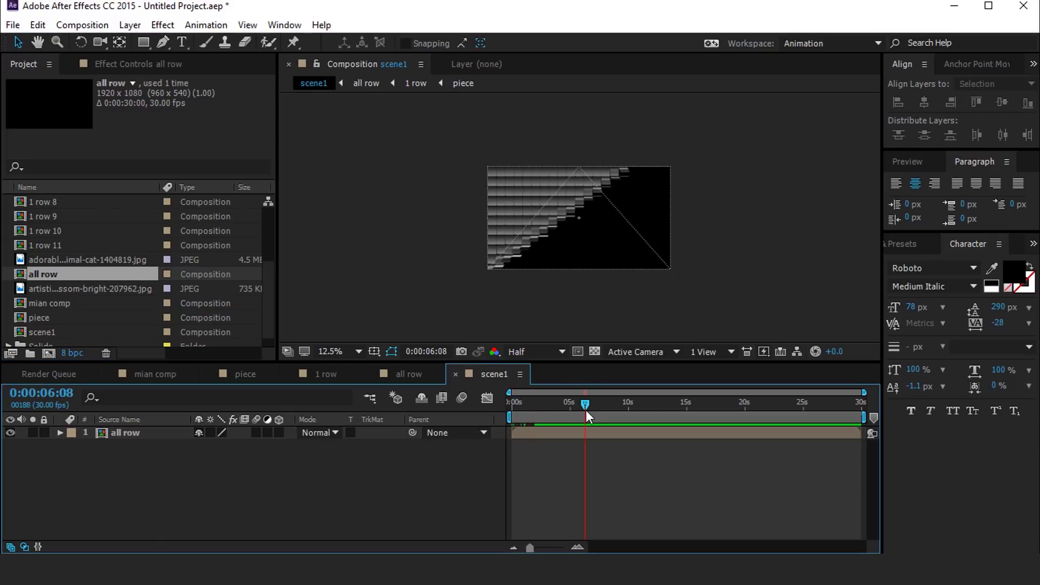
Create a 1920 × 1080 composition named placeholder1 at 30 fps with a 30-second duration
{"action": "key", "text": "ctrl+k"}
{"action": "type", "text": "placeholder 1"}
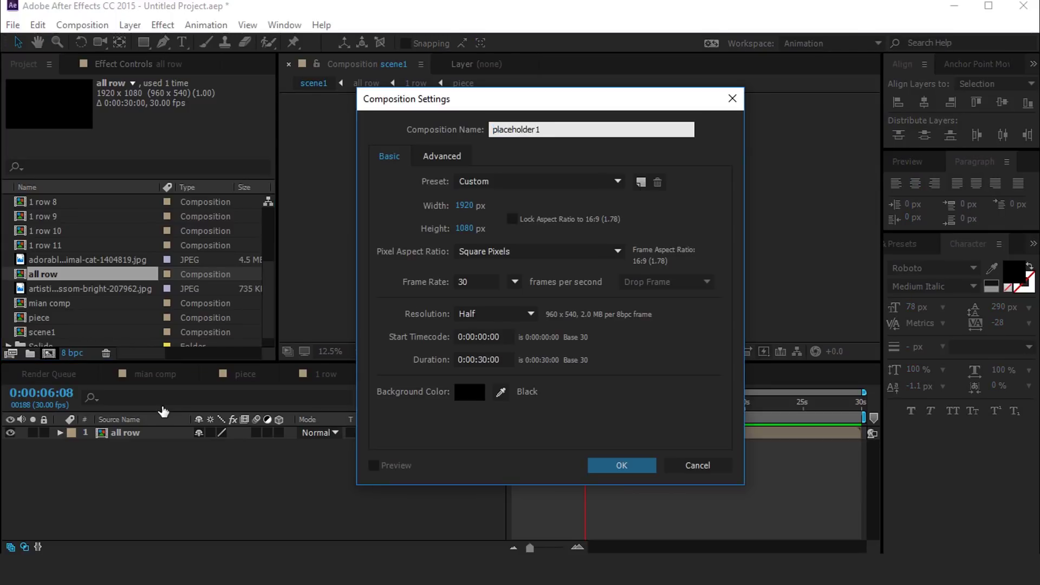
{"action": "key", "text": "Return"}
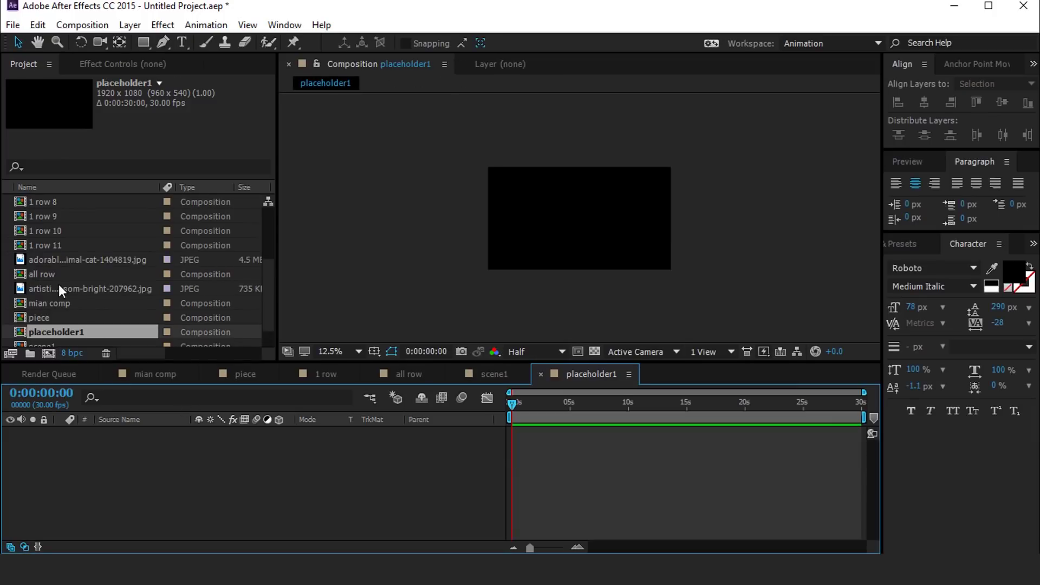
Add the artistic-blossom-bright-207962.jpg image to the placeholder1 composition as a layer
{"action": "left_click", "coordinate": [59, 288]}
{"action": "left_click_drag", "start_coordinate": [72, 289], "coordinate": [142, 472]}
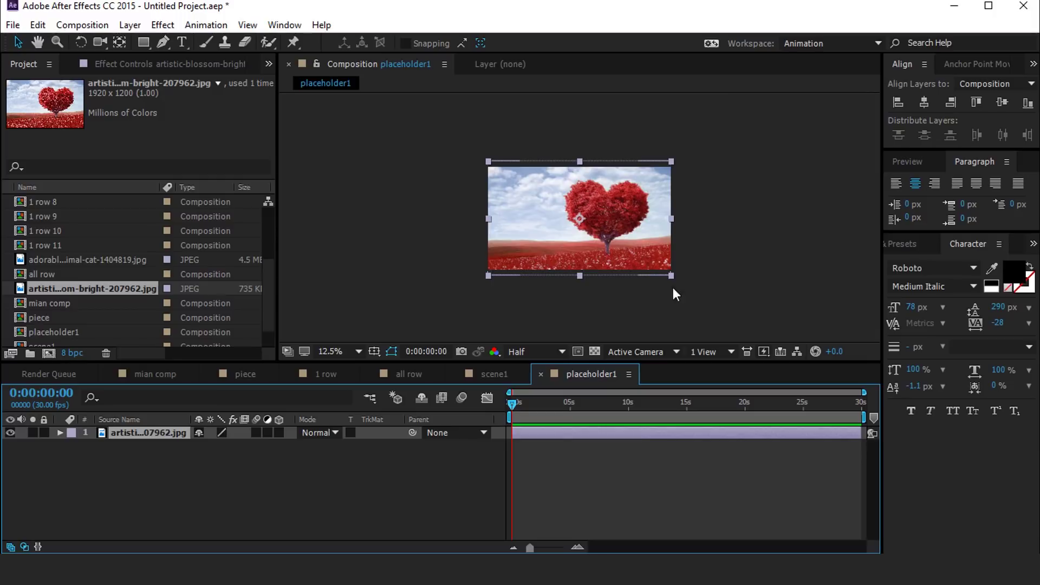
{"action": "scroll", "coordinate": [672, 215], "scroll_direction": "up", "scroll_amount": 1}
{"action": "scroll", "coordinate": [672, 215], "scroll_direction": "down", "scroll_amount": 1}
{"action": "left_click", "coordinate": [379, 479]}
Animate the image layer's Scale from 100% at the first frame to 105% at 0:00:07:04
{"action": "left_click", "coordinate": [145, 434]}
{"action": "key", "text": "s"}
{"action": "left_click", "coordinate": [98, 445]}
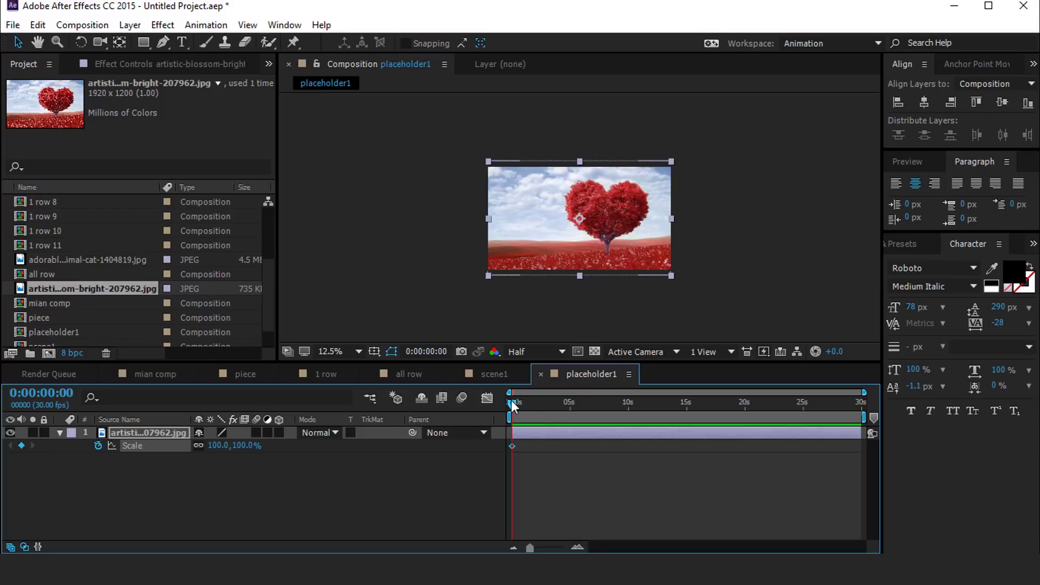
{"action": "left_click", "coordinate": [579, 547]}
{"action": "left_click_drag", "start_coordinate": [515, 404], "coordinate": [681, 409]}
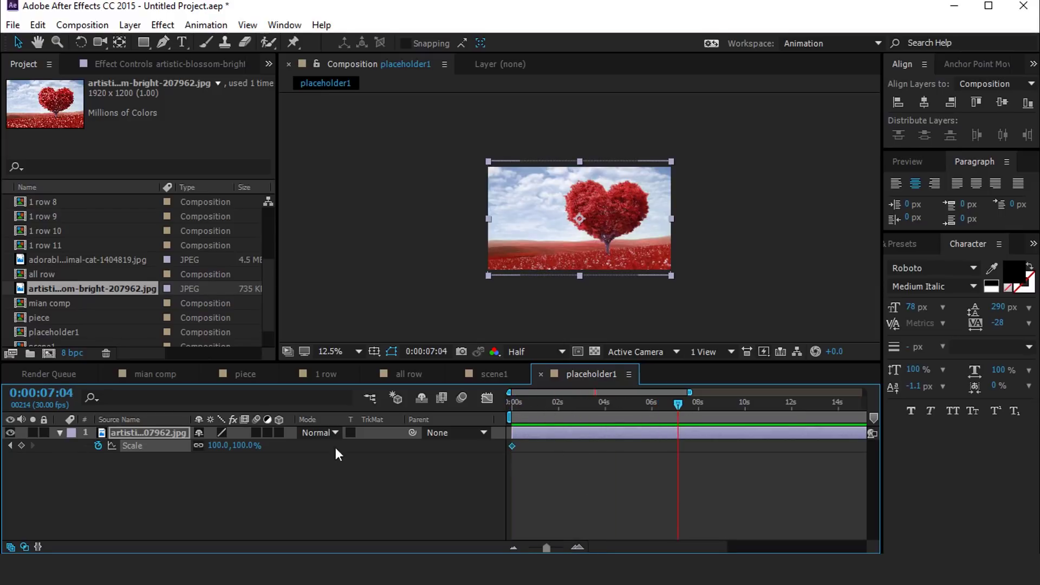
{"action": "left_click_drag", "start_coordinate": [249, 446], "coordinate": [269, 445]}
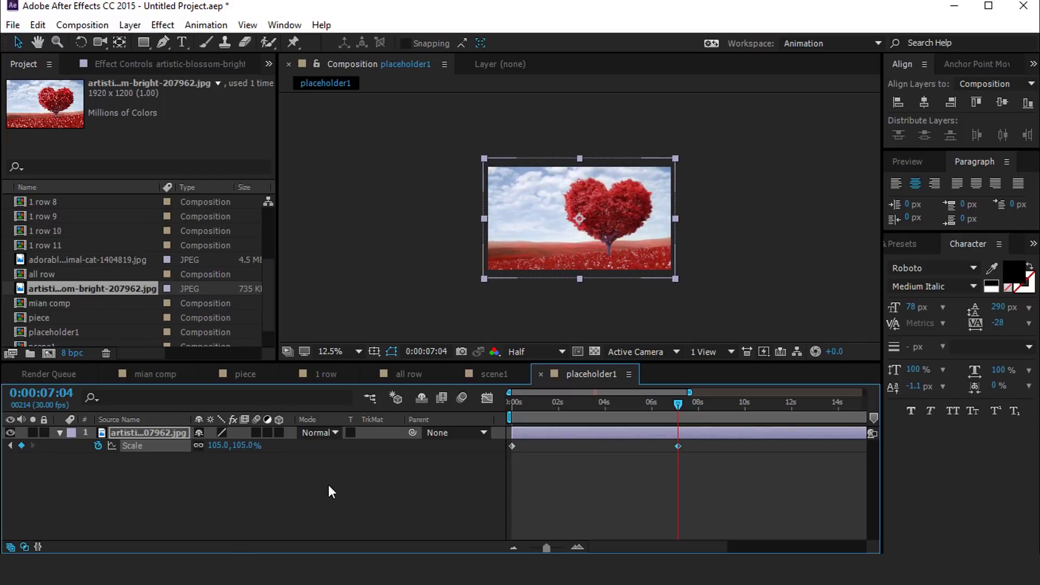
{"action": "left_click", "coordinate": [328, 488]}
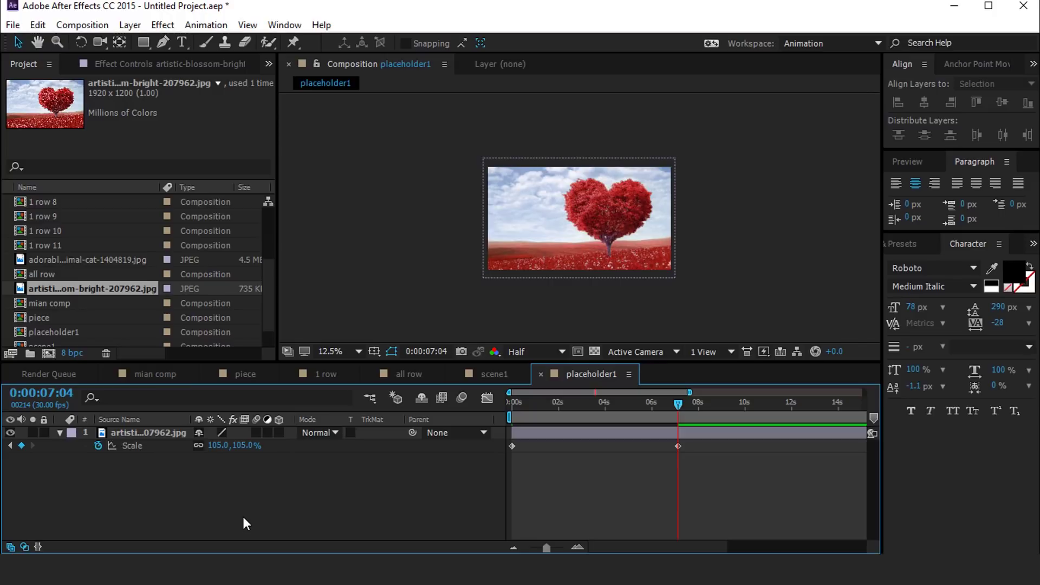
Close the placeholder1 timeline and add placeholder1 to scene1 beneath the all row layer
{"action": "left_click", "coordinate": [541, 374]}
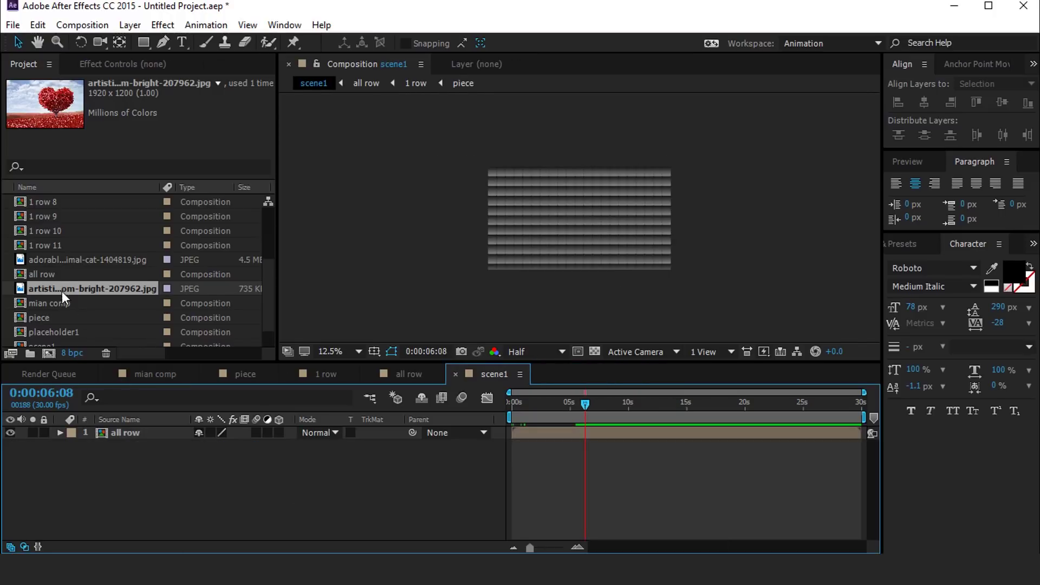
{"action": "left_click", "coordinate": [57, 332]}
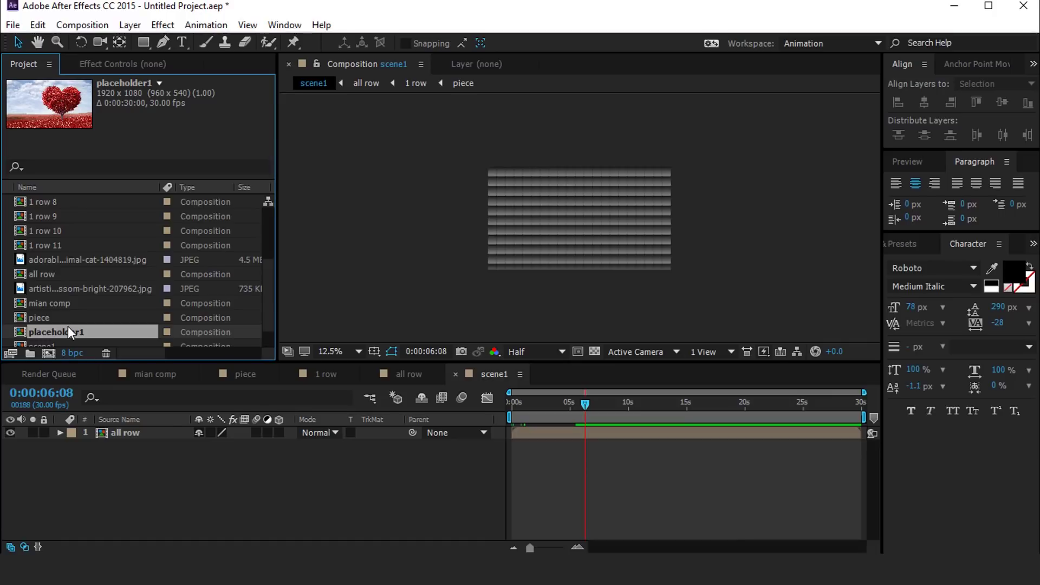
{"action": "left_click_drag", "start_coordinate": [80, 330], "coordinate": [152, 459]}
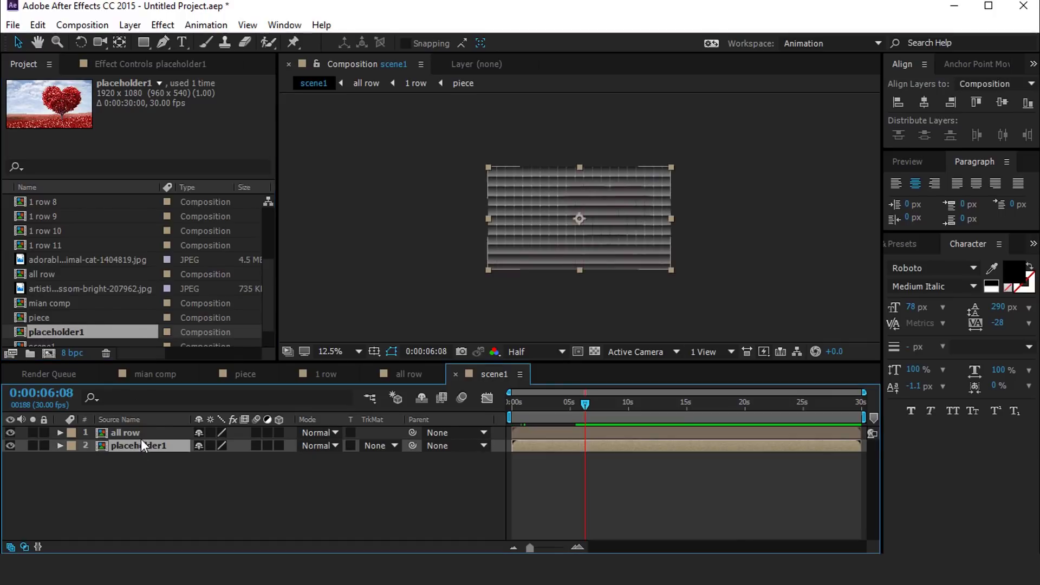
{"action": "left_click", "coordinate": [243, 466]}
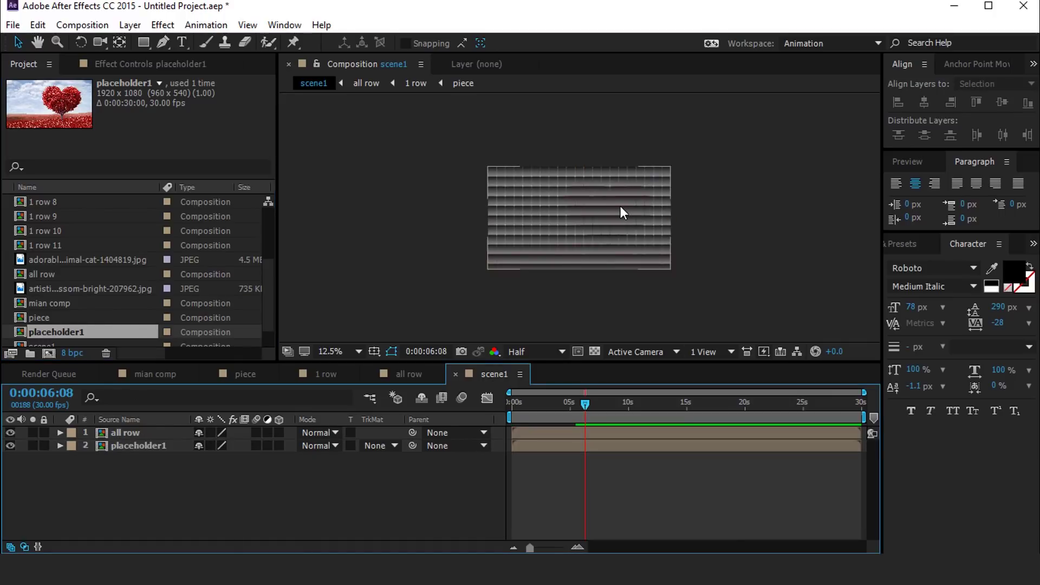
Set the all row layer's blending mode to Stencil Alpha so it cuts out the placeholder1 image
{"action": "key", "text": "period"}
{"action": "left_click", "coordinate": [136, 432]}
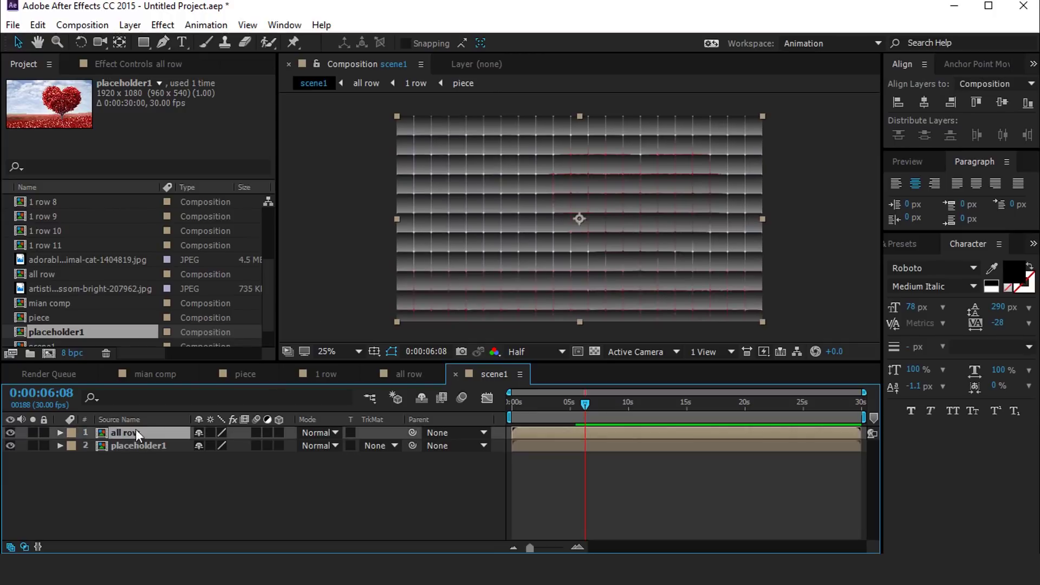
{"action": "left_click", "coordinate": [329, 432]}
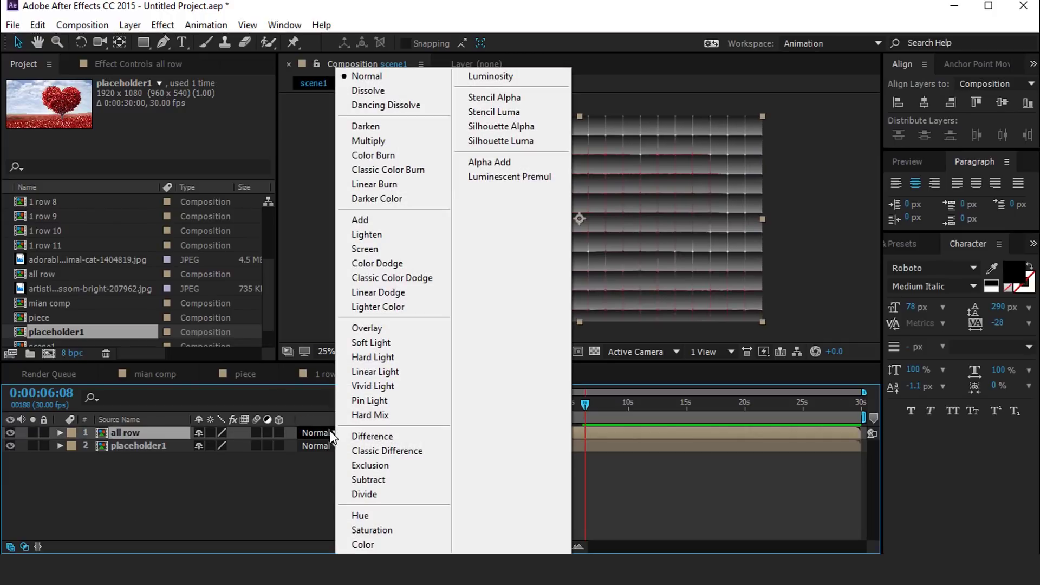
{"action": "left_click", "coordinate": [507, 98]}
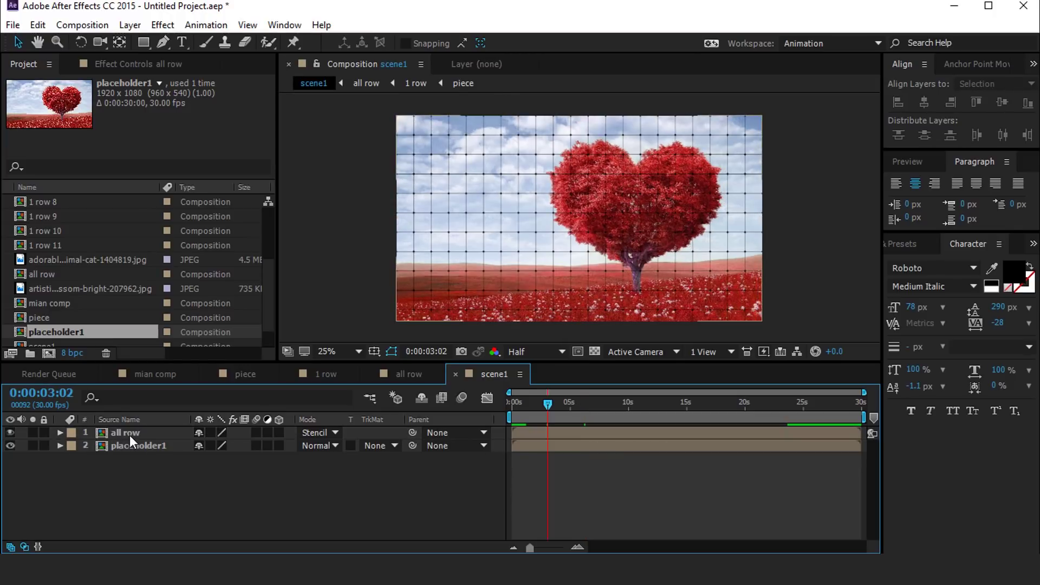
Duplicate the all row layer and give the upper copy the Multiply blending mode with collapsed transformations
{"action": "left_click", "coordinate": [129, 435]}
{"action": "key", "text": "ctrl+d"}
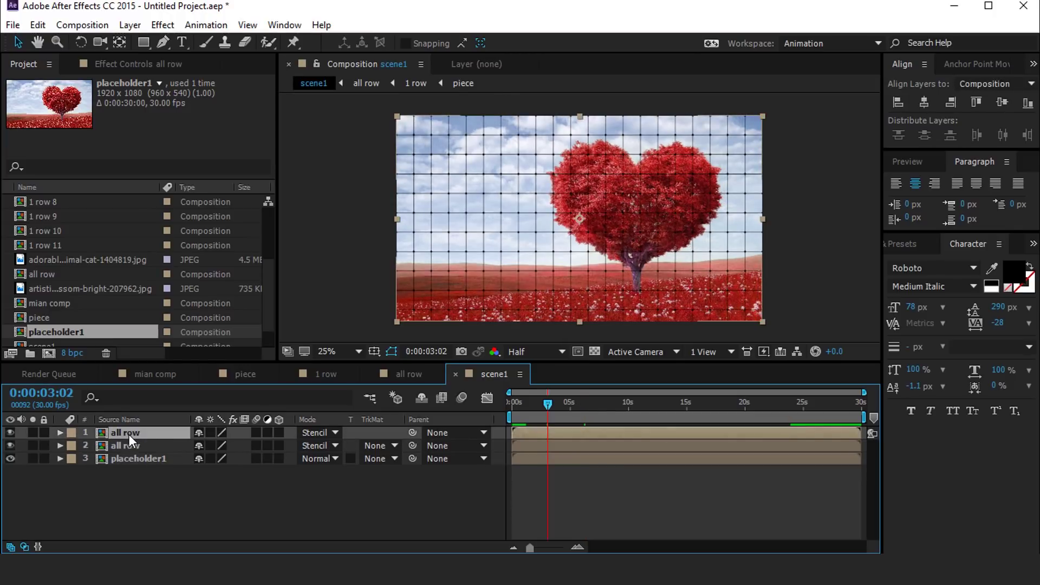
{"action": "left_click", "coordinate": [335, 434]}
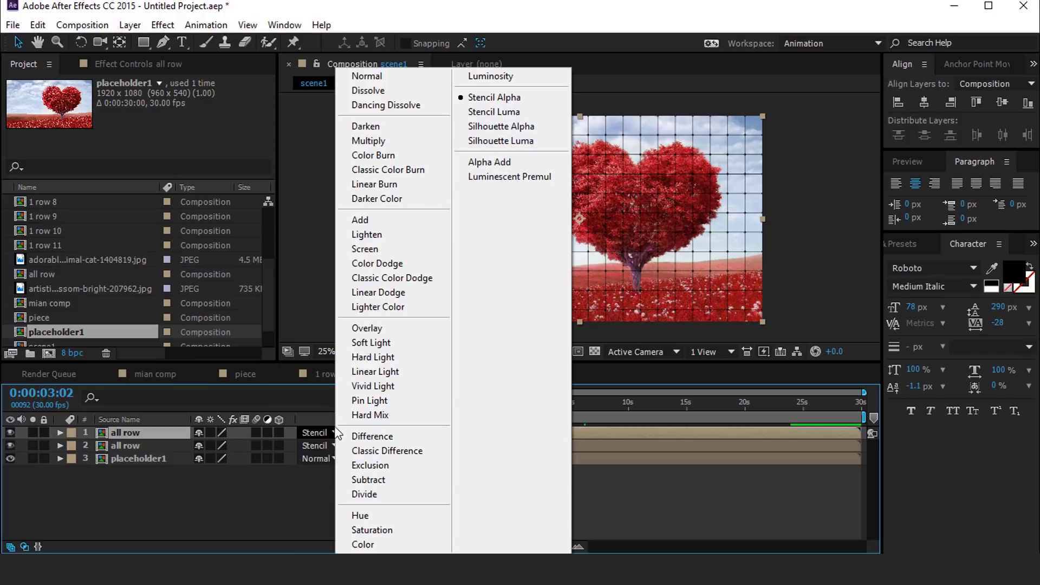
{"action": "left_click", "coordinate": [369, 142]}
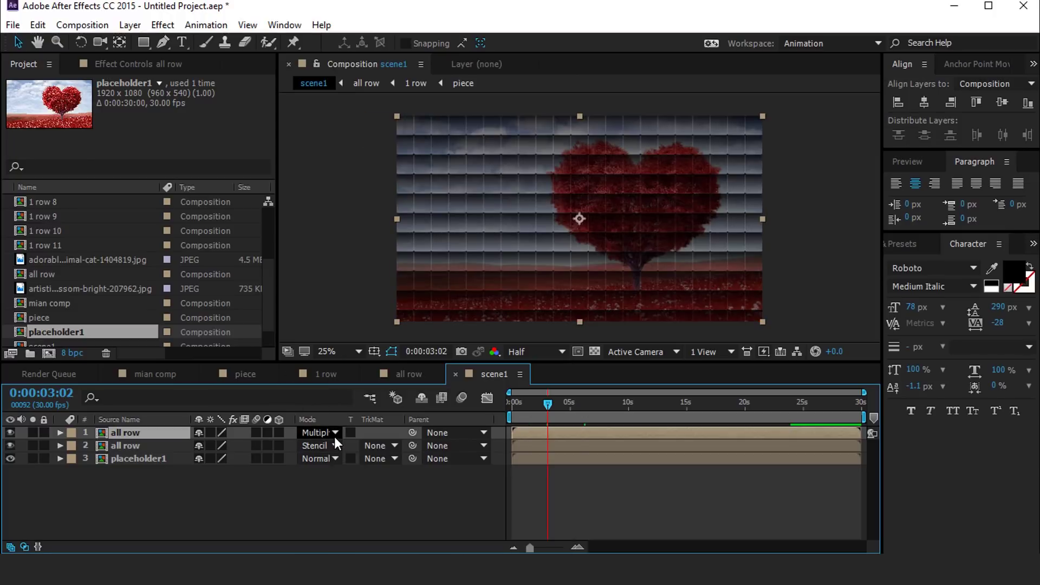
{"action": "left_click", "coordinate": [210, 432]}
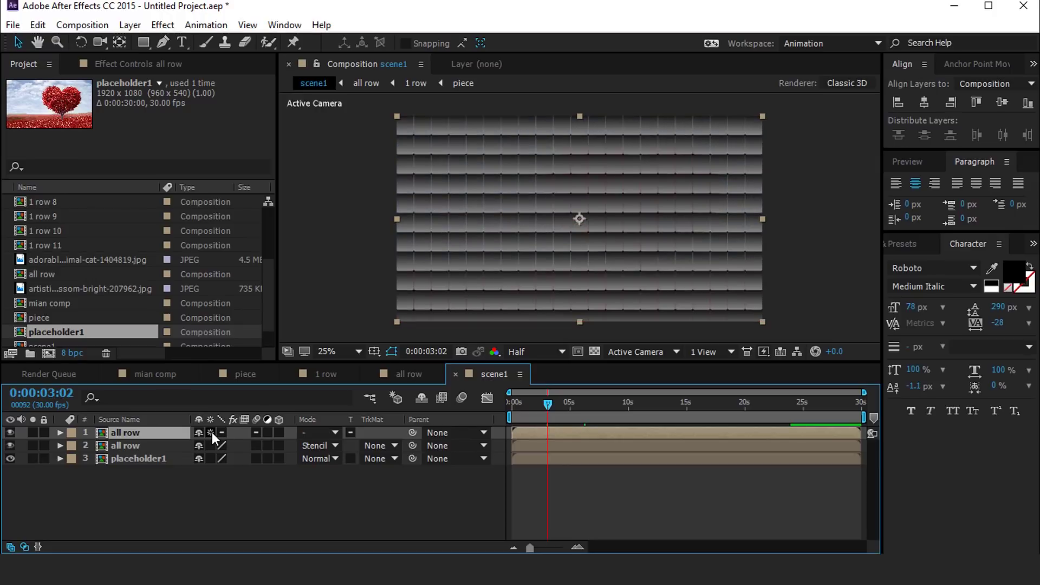
Apply the Levels effect to the Multiply all row layer and set Input White to 74
{"action": "key", "text": "ctrl+space"}
{"action": "type", "text": "le"}
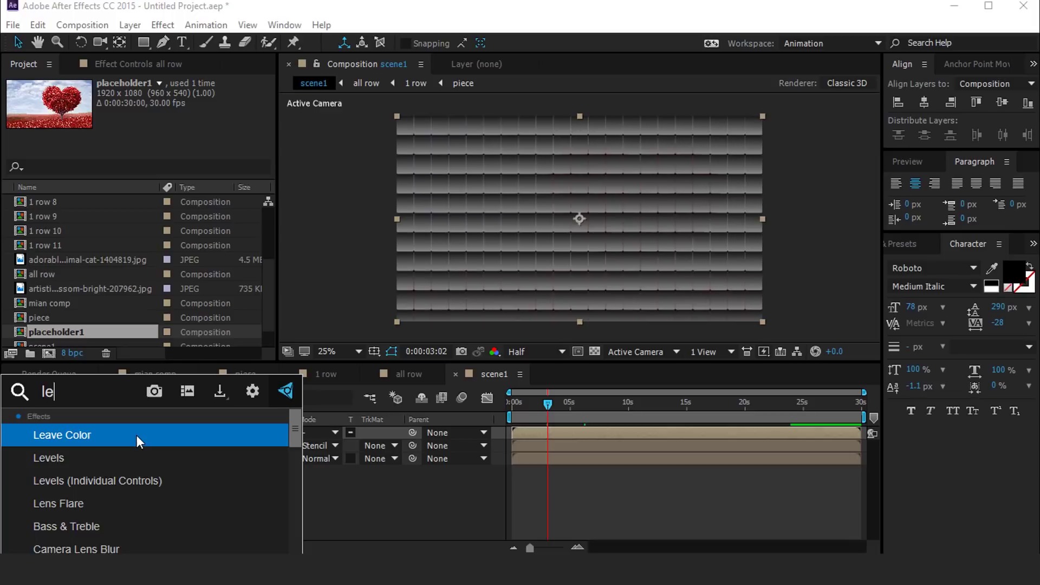
{"action": "type", "text": "ve"}
{"action": "left_click", "coordinate": [54, 431]}
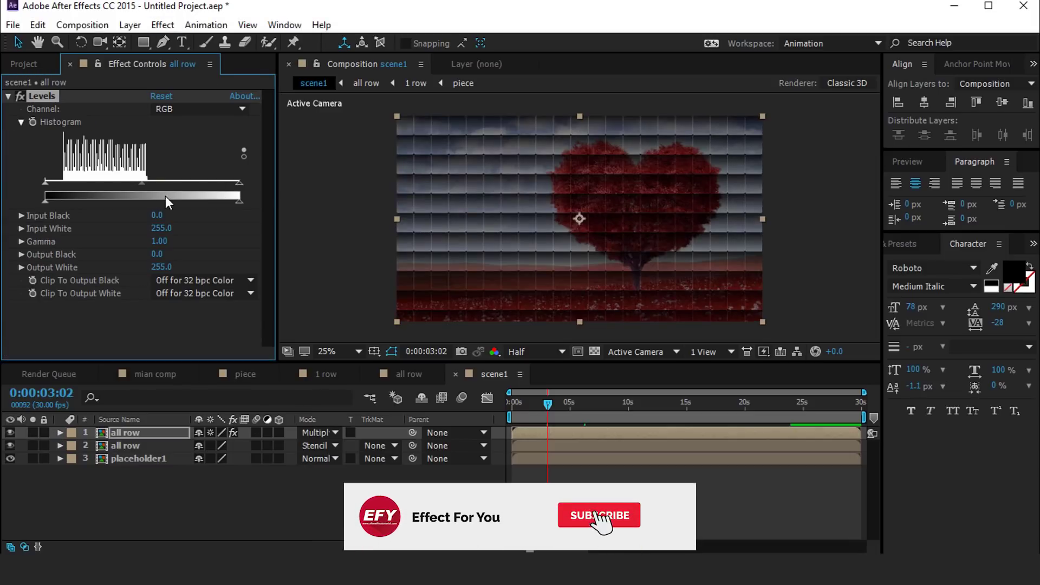
{"action": "left_click_drag", "start_coordinate": [240, 182], "coordinate": [117, 183]}
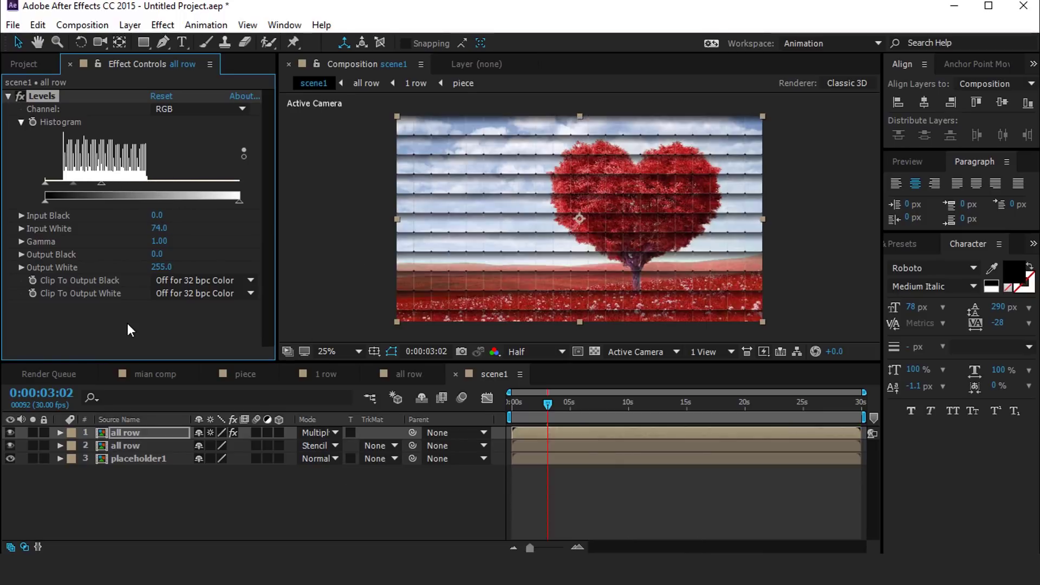
Apply a Radial Shadow effect to the Multiply all row layer with a Projection Distance of 5
{"action": "key", "text": "ctrl+space"}
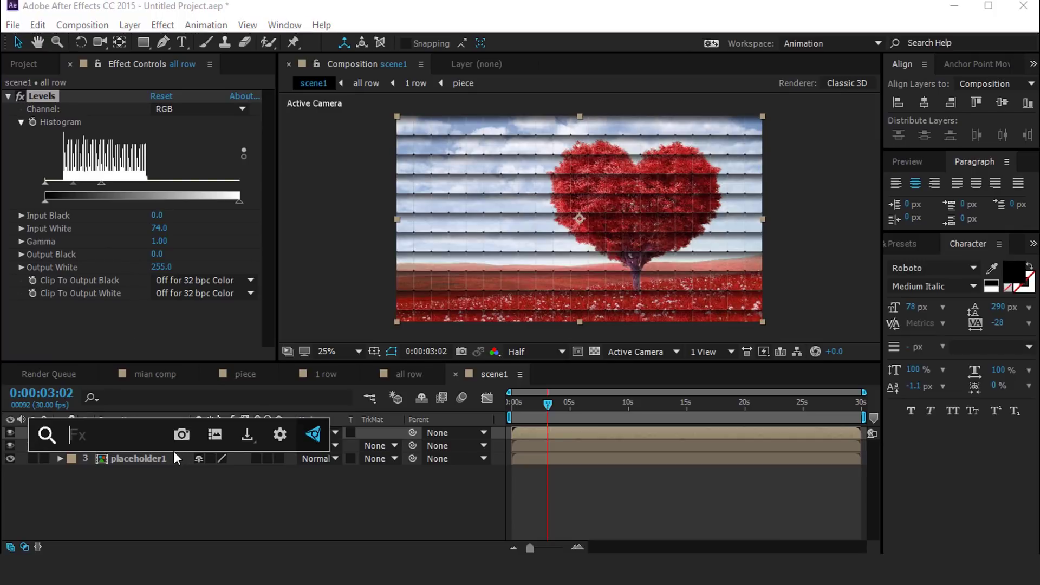
{"action": "type", "text": "ra"}
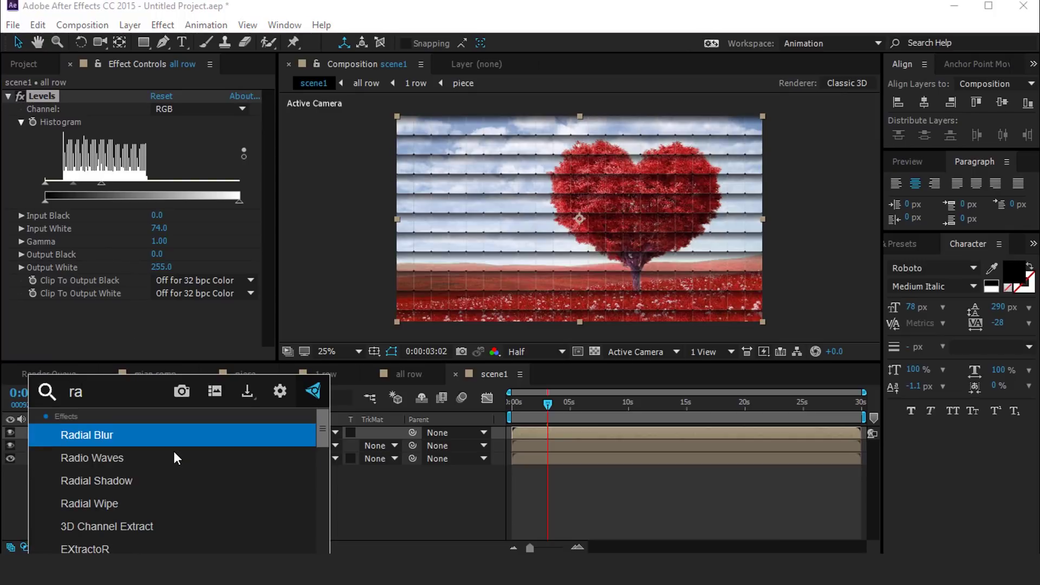
{"action": "left_click", "coordinate": [130, 481]}
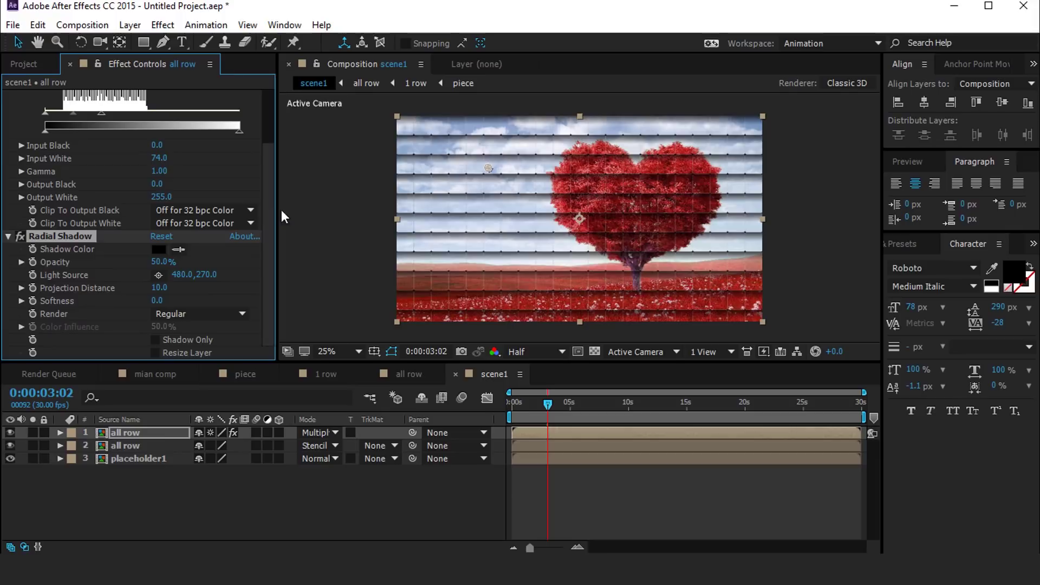
{"action": "left_click", "coordinate": [157, 288]}
{"action": "type", "text": "5"}
{"action": "key", "text": "Return"}
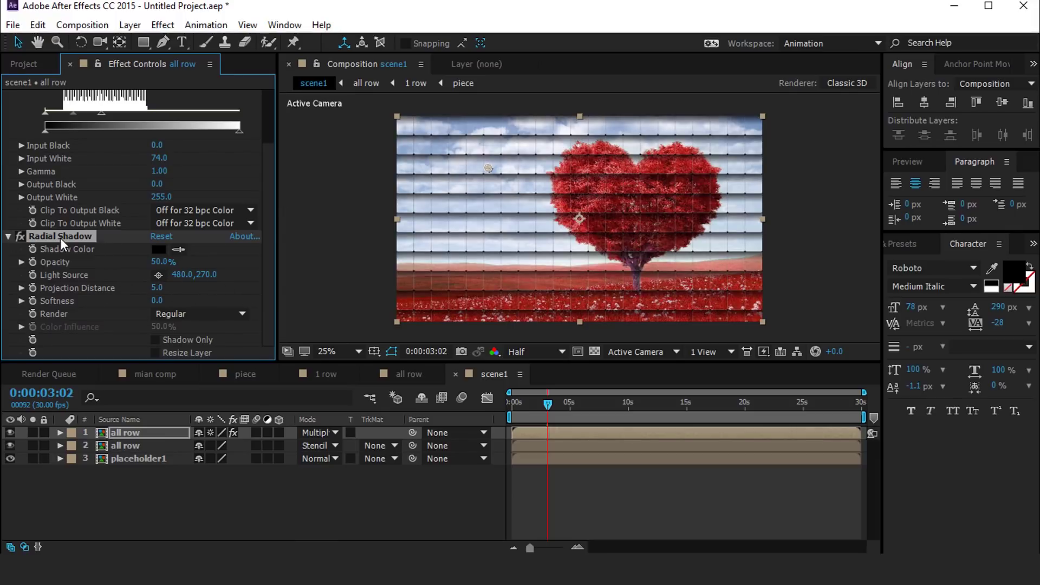
Duplicate the Radial Shadow effect and set the copy's Projection Distance to 10 and Opacity to 70%
{"action": "key", "text": "ctrl+d"}
{"action": "left_click", "coordinate": [158, 288]}
{"action": "type", "text": "10"}
{"action": "key", "text": "Return"}
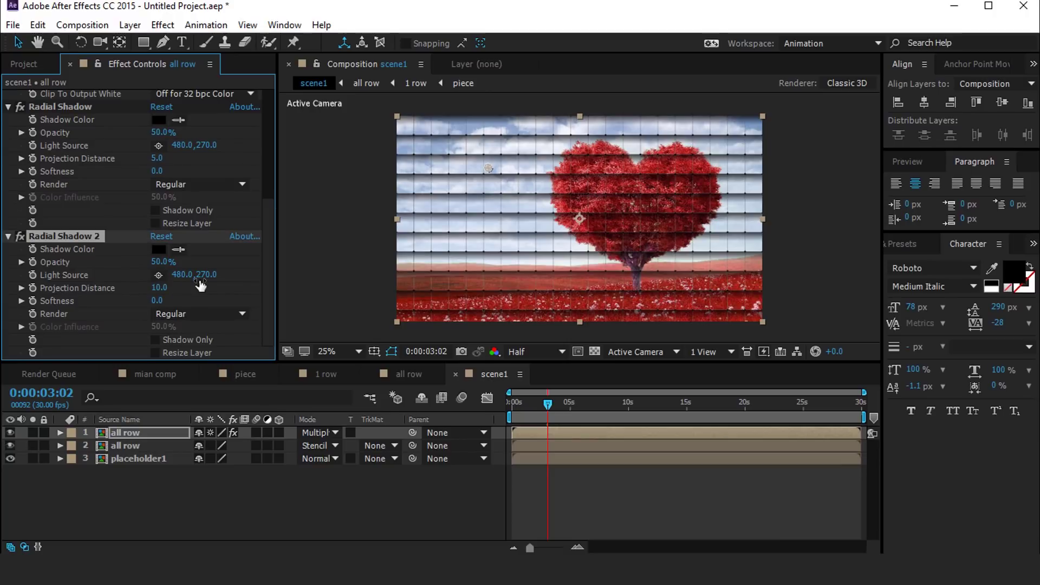
{"action": "left_click", "coordinate": [159, 262]}
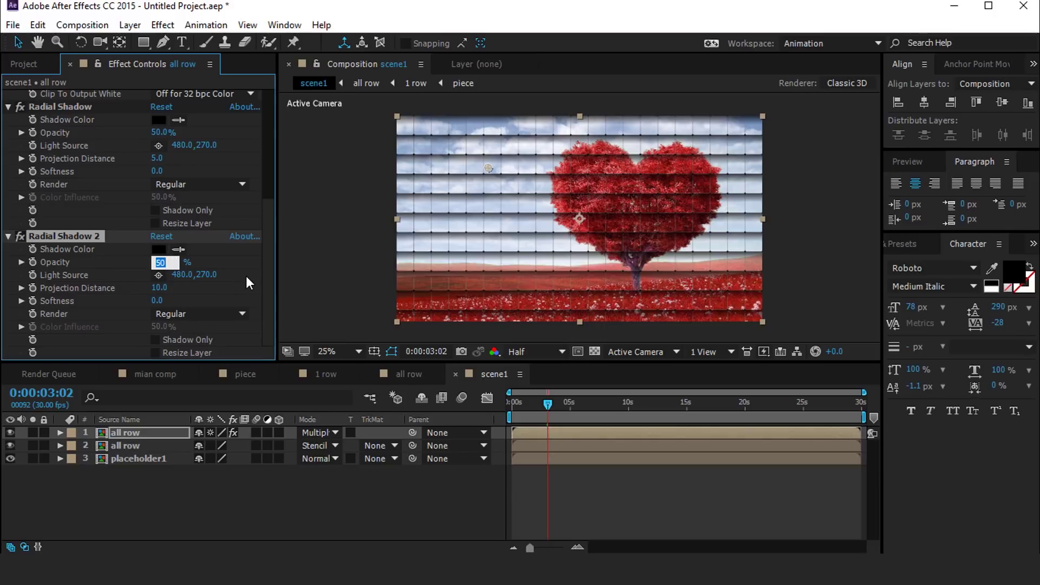
{"action": "type", "text": "70"}
{"action": "key", "text": "Return"}
{"action": "left_click", "coordinate": [424, 514]}
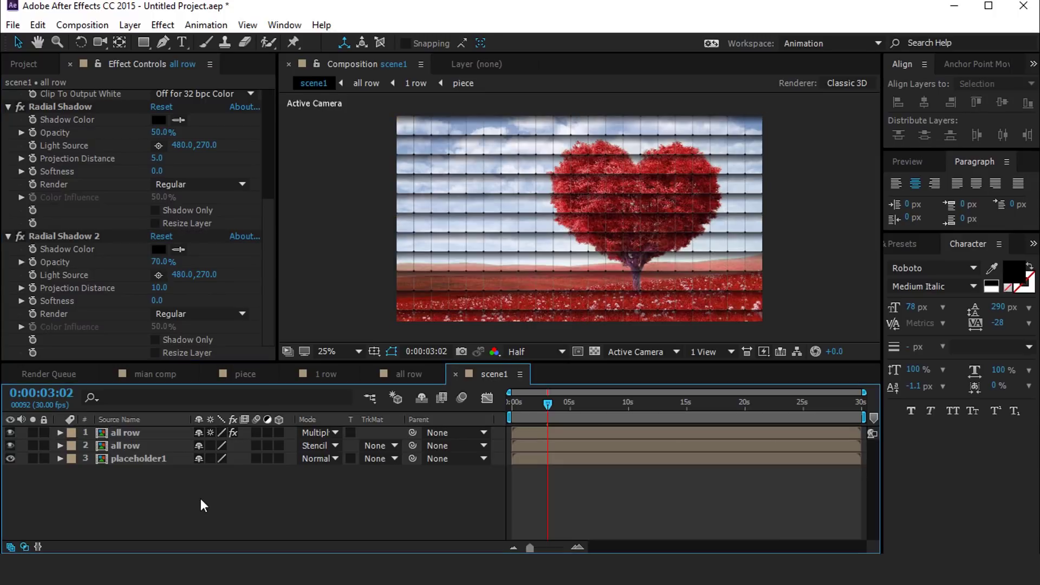
Duplicate the Multiply all row layer, collapse the copy's effect settings and set its blending mode to Screen
{"action": "left_click", "coordinate": [131, 434]}
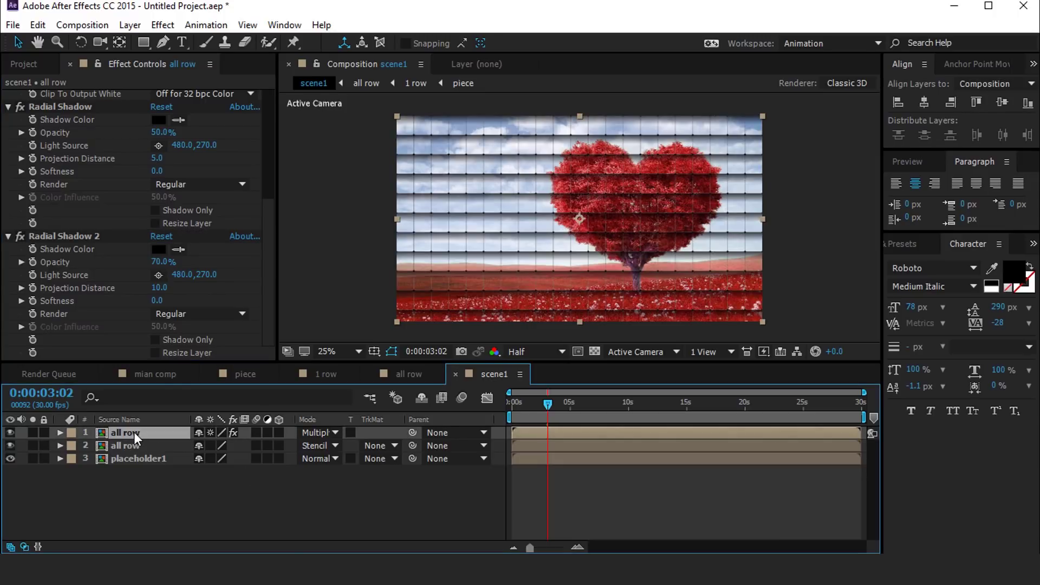
{"action": "key", "text": "ctrl+d"}
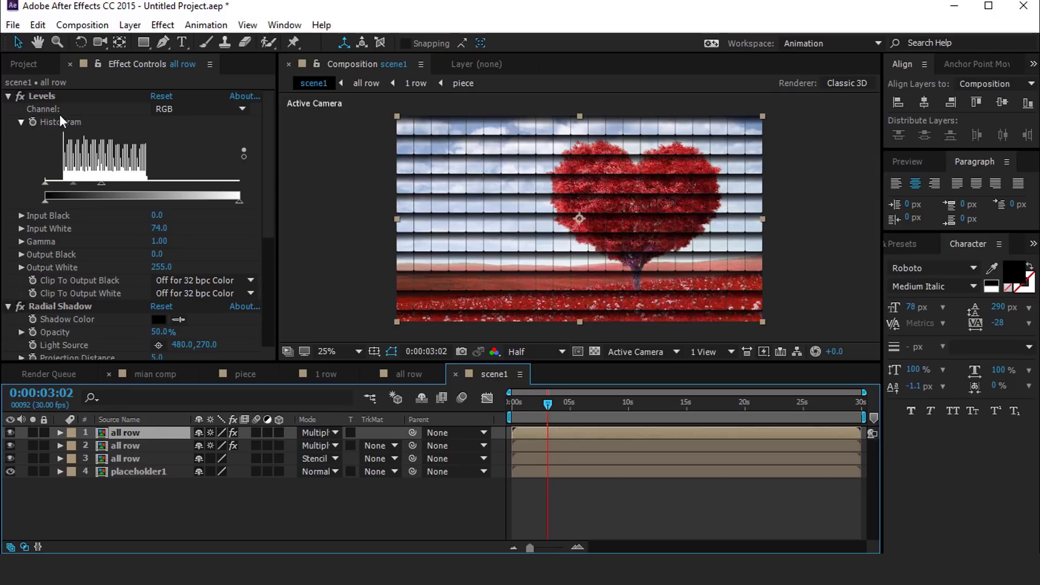
{"action": "left_click", "coordinate": [9, 96]}
{"action": "left_click", "coordinate": [9, 108]}
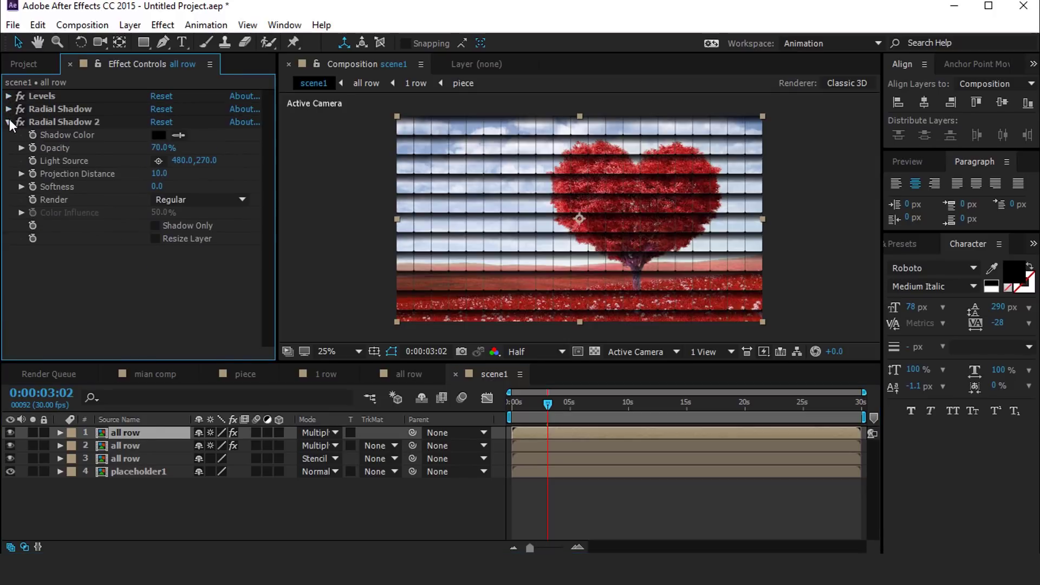
{"action": "left_click", "coordinate": [9, 121]}
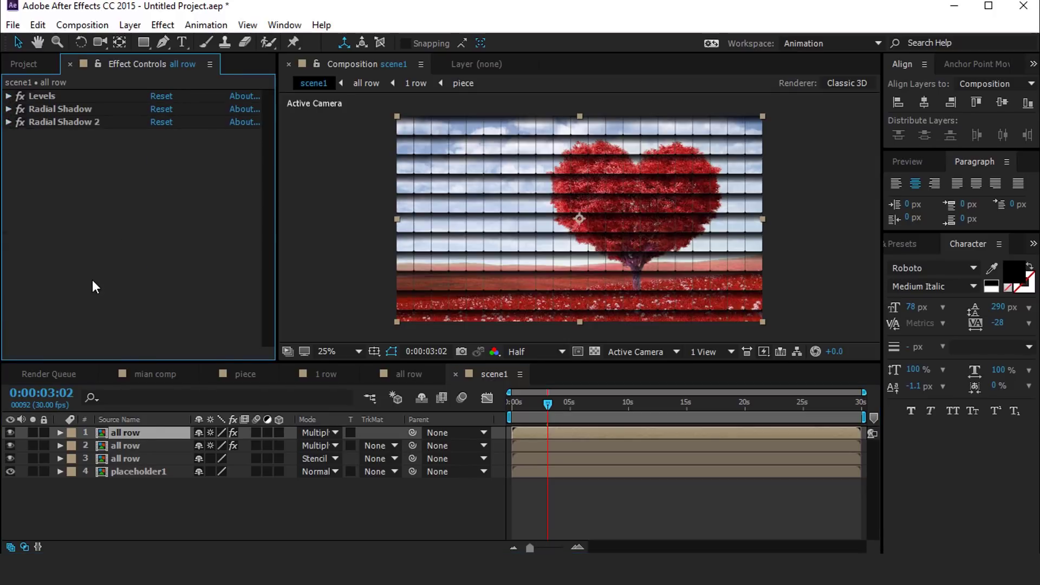
{"action": "left_click", "coordinate": [333, 433]}
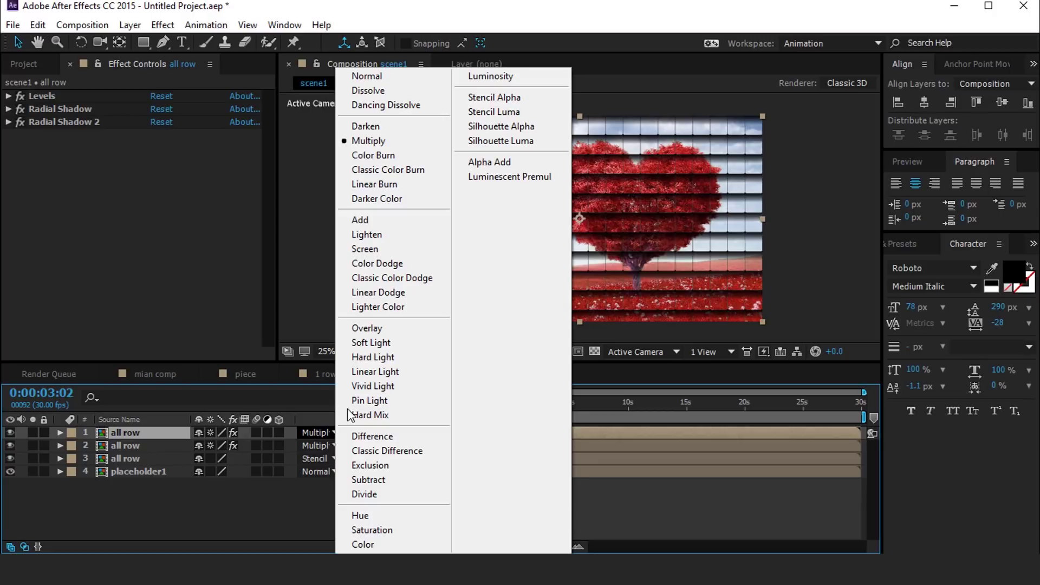
{"action": "left_click", "coordinate": [366, 249]}
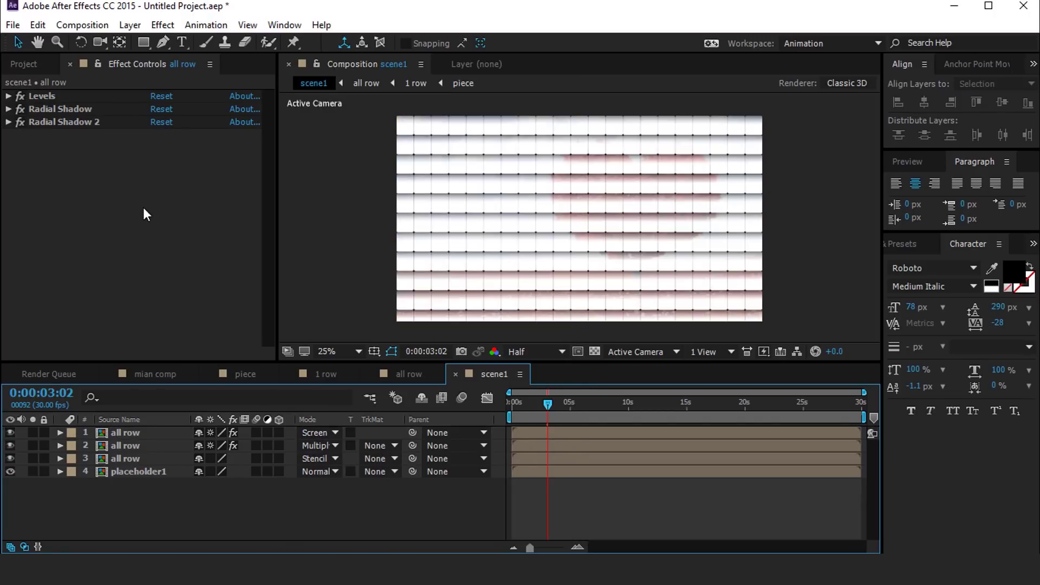
Delete both Radial Shadow effects from the Screen-mode all row layer, keeping only its Levels effect
{"action": "left_click", "coordinate": [92, 122]}
{"action": "left_click", "coordinate": [86, 113], "text": "shift"}
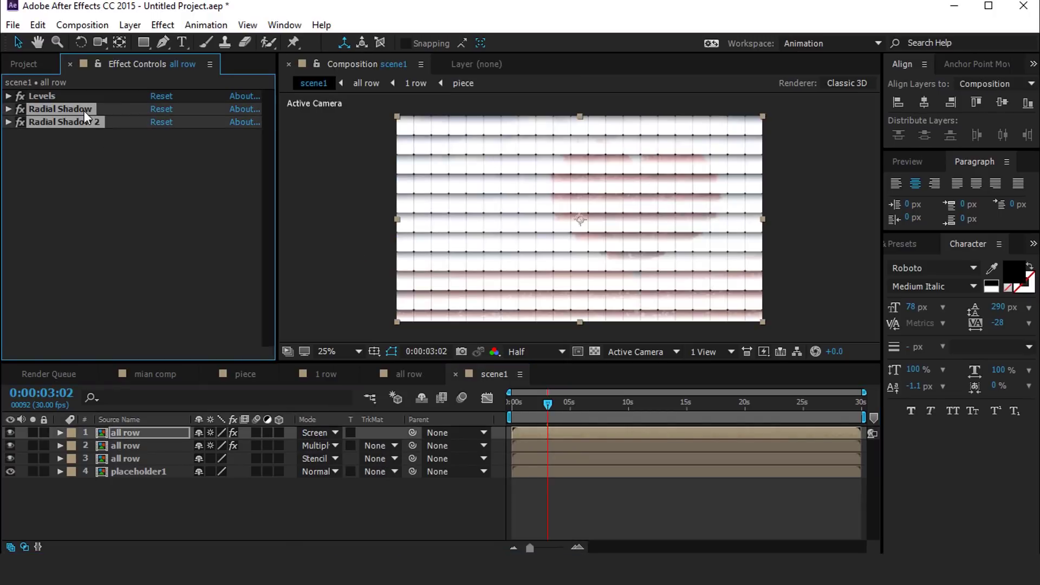
{"action": "key", "text": "Delete"}
Set the Screen layer's Levels to Input White 255 and Input Black 155
{"action": "left_click", "coordinate": [8, 96]}
{"action": "left_click_drag", "start_coordinate": [100, 182], "coordinate": [243, 190]}
{"action": "left_click_drag", "start_coordinate": [45, 183], "coordinate": [153, 184]}
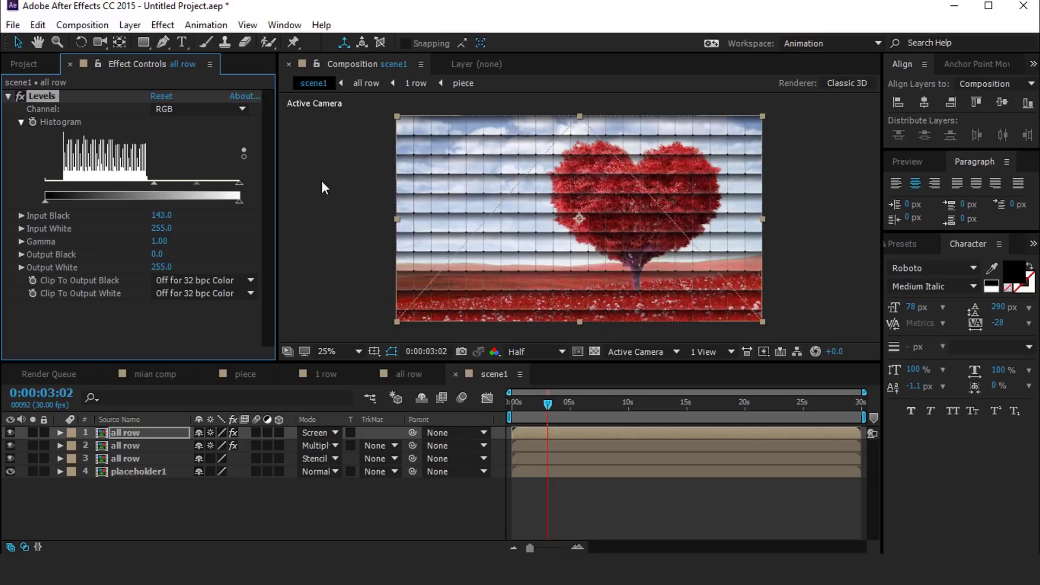
{"action": "scroll", "coordinate": [388, 158], "scroll_direction": "up", "scroll_amount": 2}
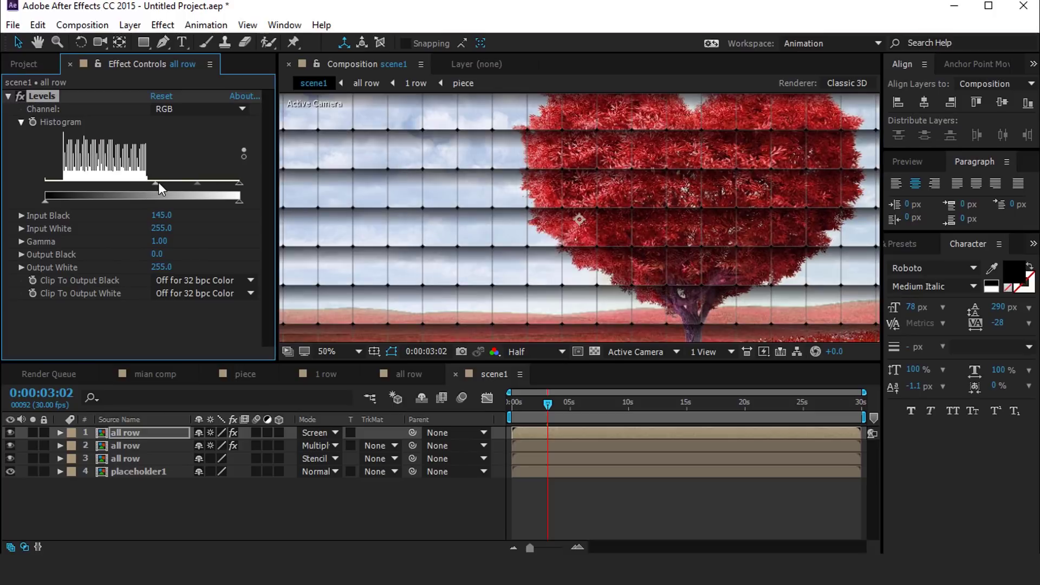
{"action": "key", "text": "comma"}
Apply the Tint effect to the Screen-mode all row layer and collapse the Levels and Tint settings
{"action": "left_click", "coordinate": [119, 433]}
{"action": "key", "text": "ctrl+space"}
{"action": "type", "text": "tint"}
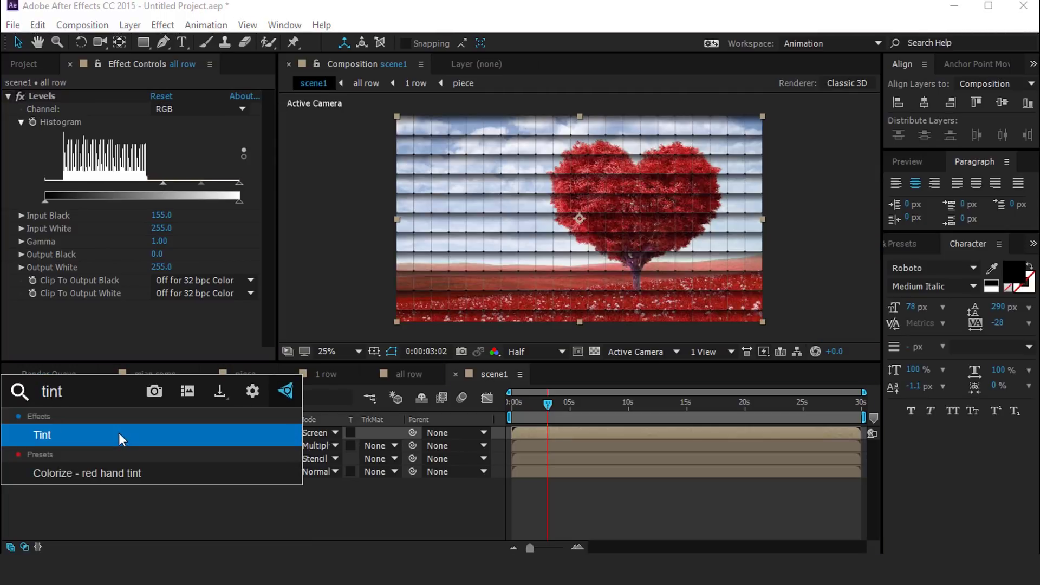
{"action": "key", "text": "Return"}
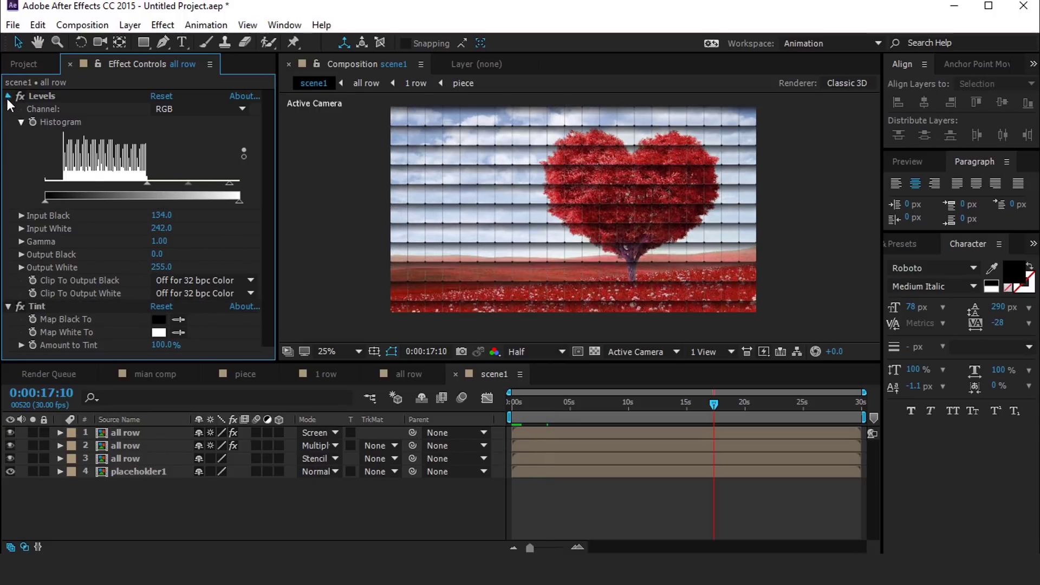
{"action": "left_click", "coordinate": [8, 96]}
{"action": "left_click", "coordinate": [8, 109]}
Add a white Point light to scene1 with 100% intensity, no falloff and Casts Shadows enabled
{"action": "right_click", "coordinate": [387, 511]}
{"action": "mouse_move", "coordinate": [526, 366]}
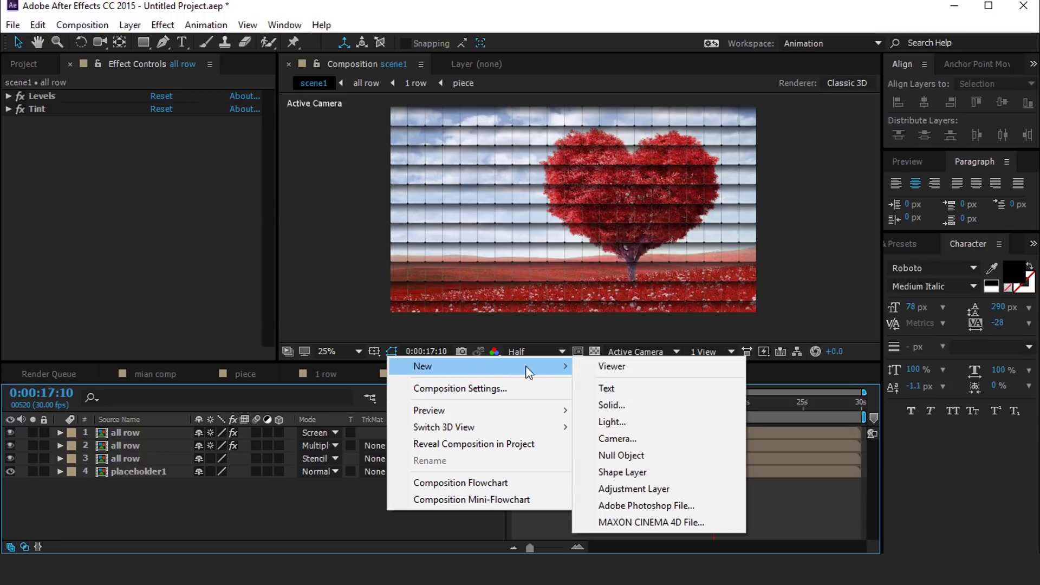
{"action": "left_click", "coordinate": [616, 421]}
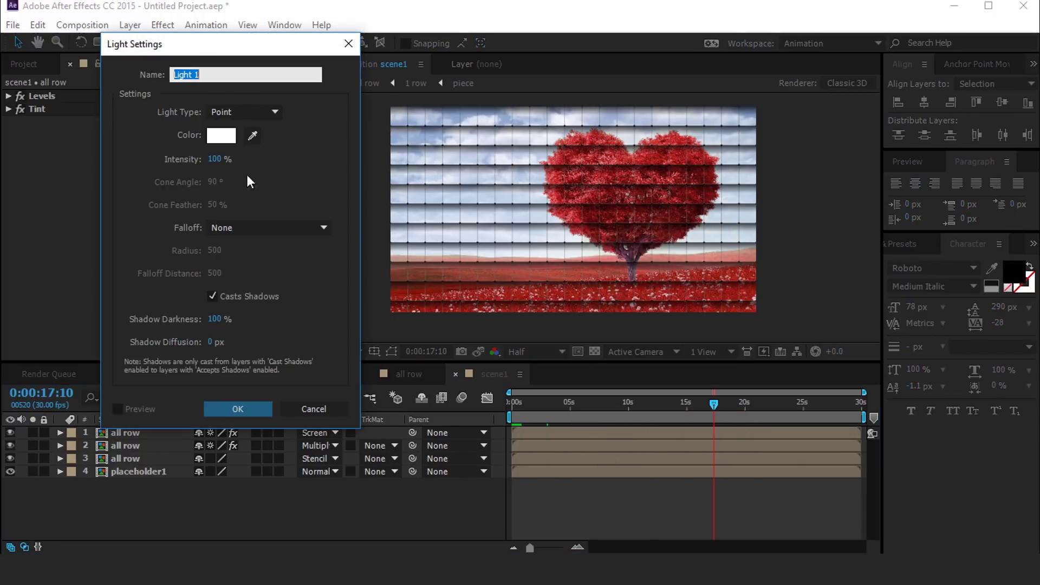
{"action": "left_click", "coordinate": [241, 410]}
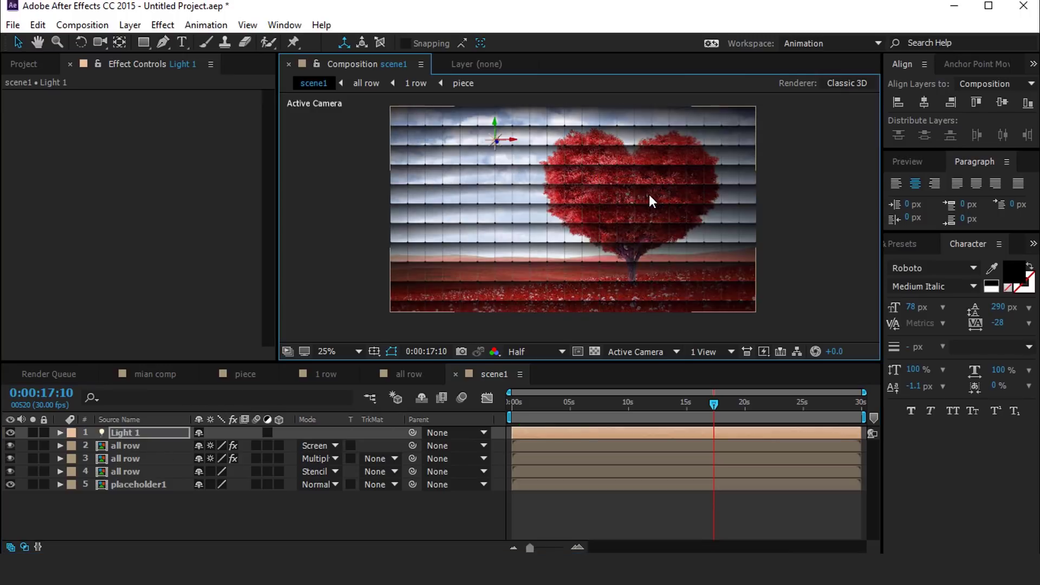
Move the Point light just above the picture's upper edge, near its horizontal centre
{"action": "mouse_move", "coordinate": [795, 165]}
{"action": "left_mouse_down"}
{"action": "mouse_move", "coordinate": [769, 226]}
{"action": "mouse_move", "coordinate": [737, 240]}
{"action": "left_mouse_up"}
{"action": "left_click_drag", "start_coordinate": [435, 198], "coordinate": [513, 160]}
{"action": "scroll", "coordinate": [752, 167], "scroll_direction": "down", "scroll_amount": 1}
{"action": "scroll", "coordinate": [752, 167], "scroll_direction": "up", "scroll_amount": 1}
{"action": "left_click_drag", "start_coordinate": [295, 317], "coordinate": [360, 273]}
Add an Ambient light to scene1, set its intensity to 20% and collapse its light options
{"action": "right_click", "coordinate": [336, 281]}
{"action": "mouse_move", "coordinate": [367, 288]}
{"action": "left_click", "coordinate": [569, 342]}
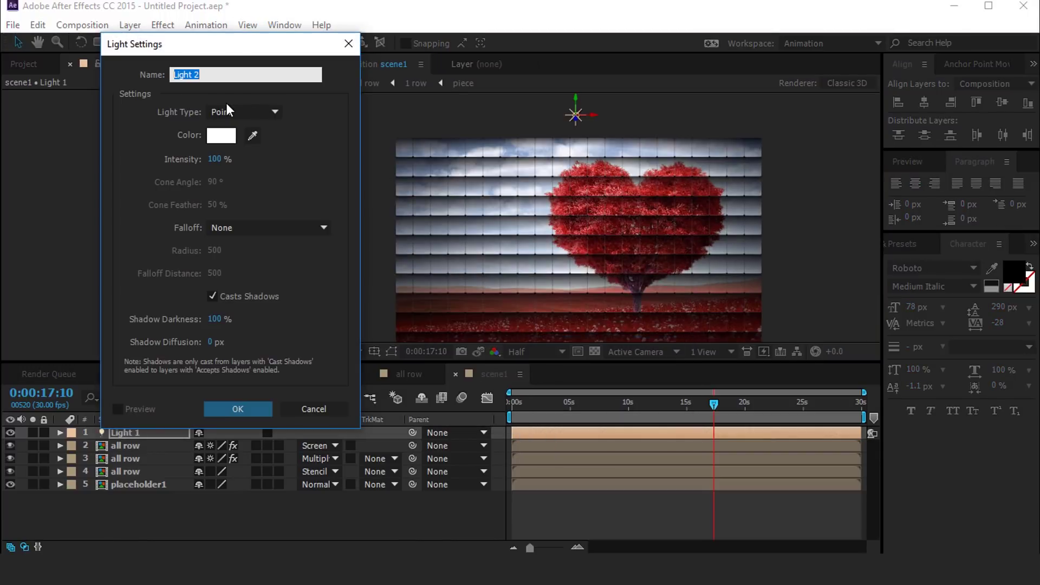
{"action": "left_click", "coordinate": [232, 111]}
{"action": "left_click", "coordinate": [257, 181]}
{"action": "left_click", "coordinate": [243, 408]}
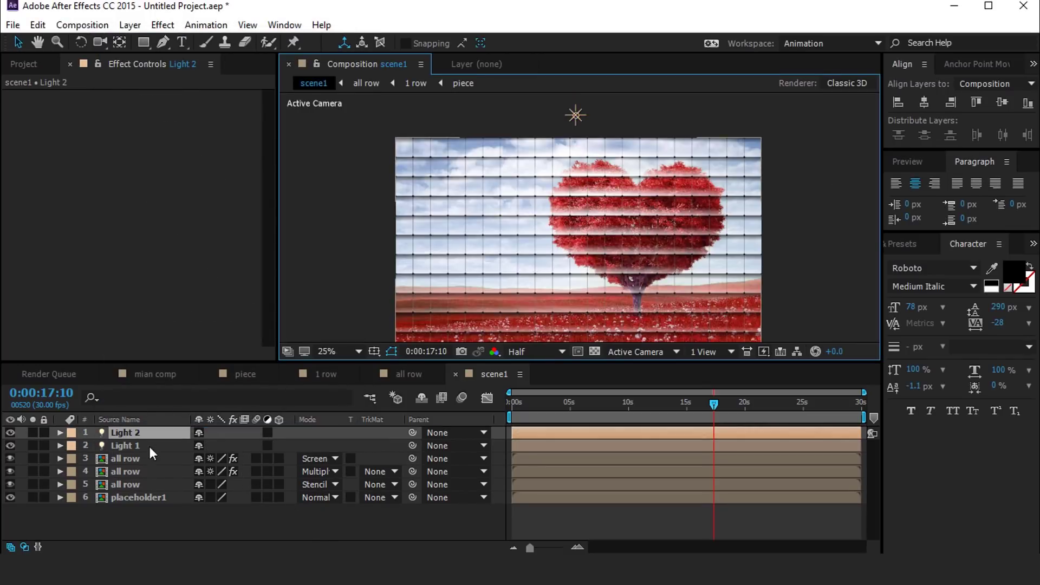
{"action": "key", "text": "t"}
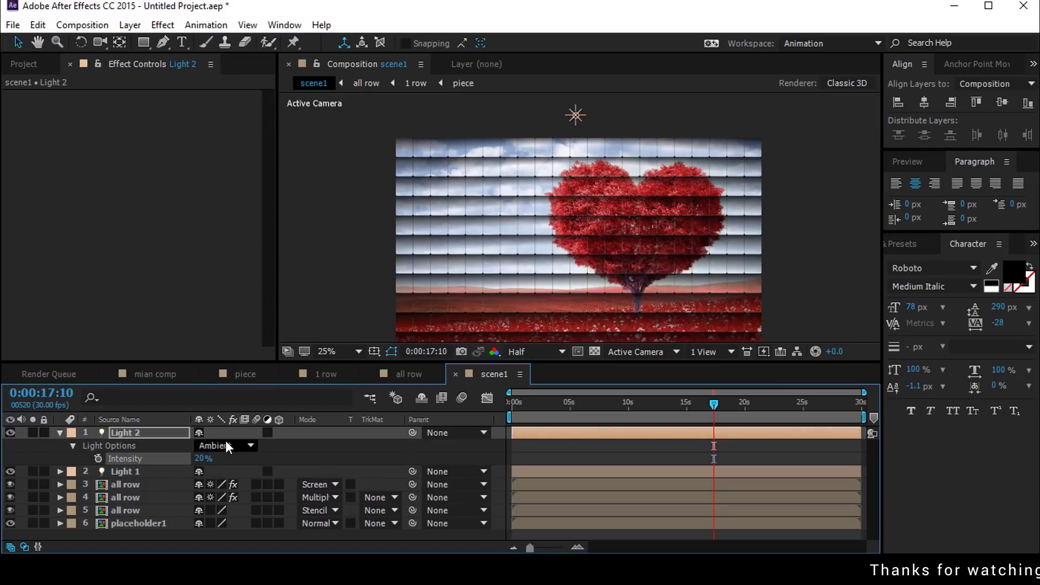
{"action": "left_click", "coordinate": [59, 432]}
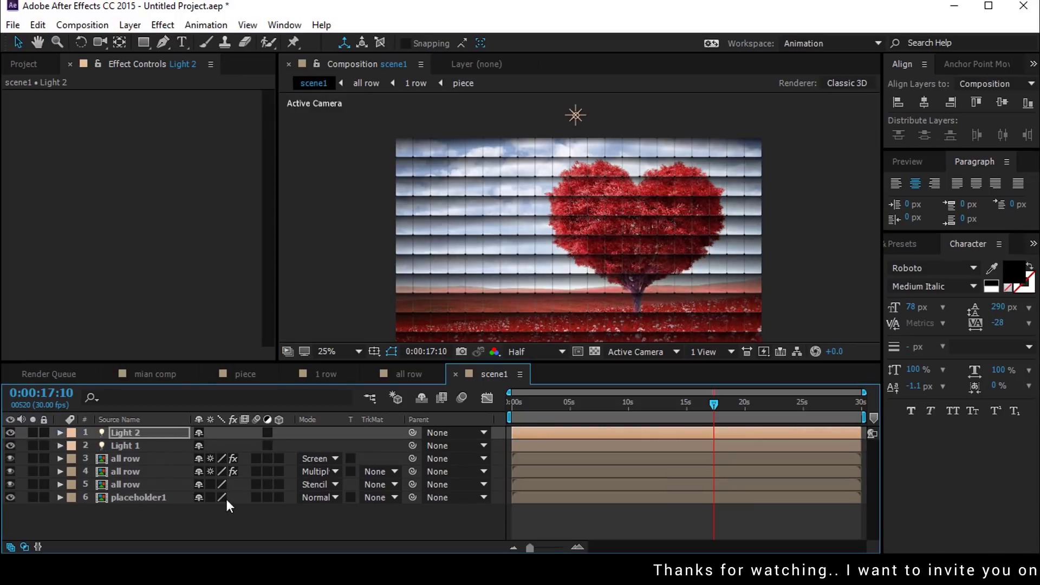
Deselect the scene1 layers, show the project items and open the mian comp composition
{"action": "left_click", "coordinate": [235, 516]}
{"action": "key", "text": "comma"}
{"action": "left_click", "coordinate": [24, 64]}
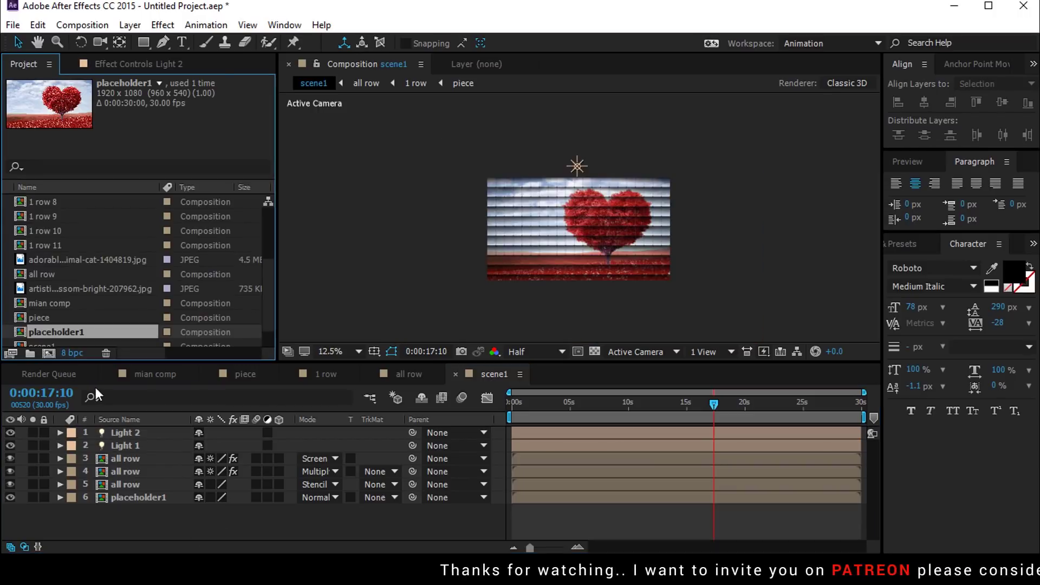
{"action": "left_click", "coordinate": [155, 374]}
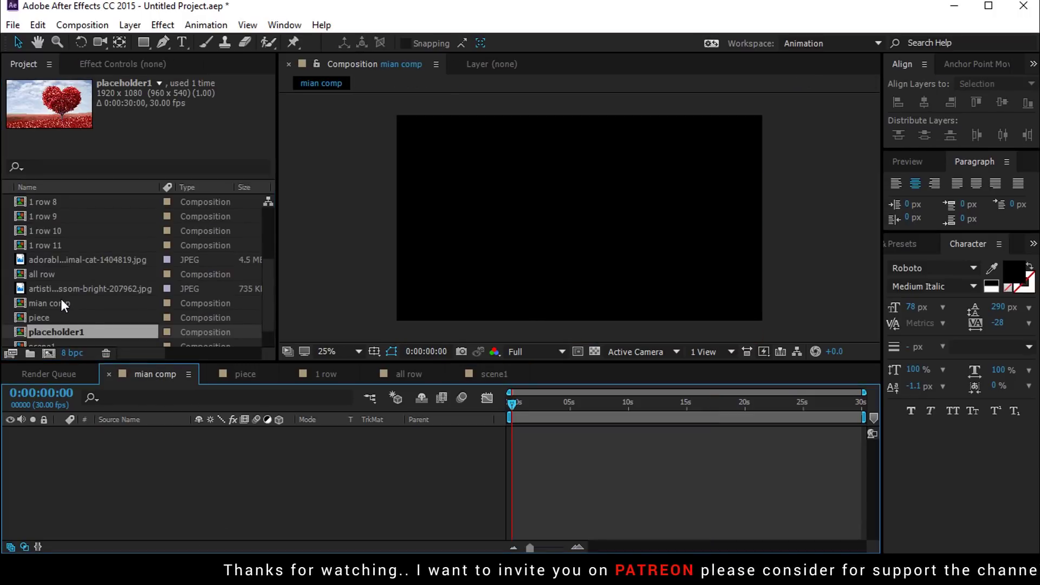
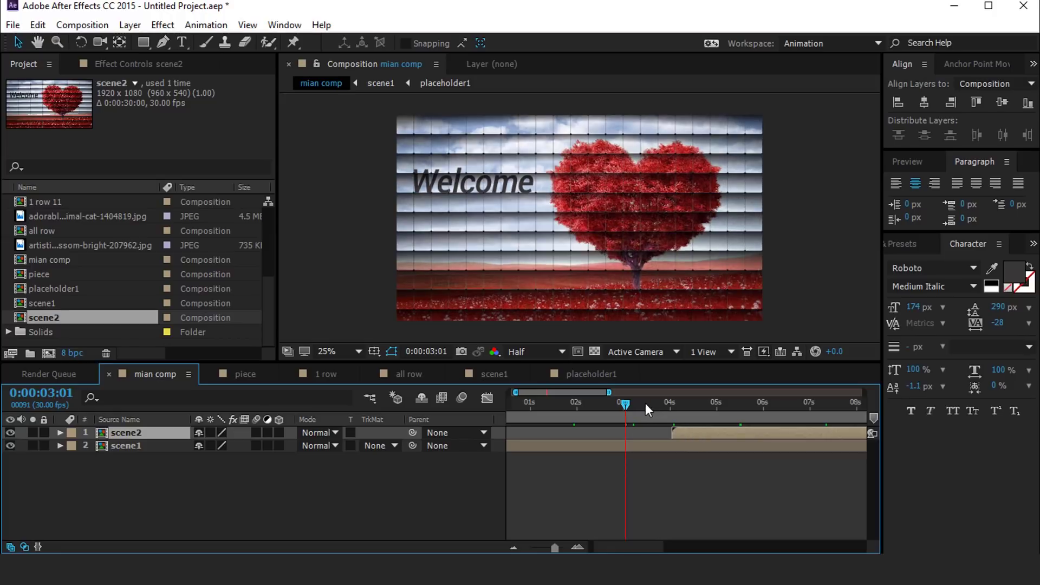
Set the current time to 0:00:04:01, where the scene2 layer starts, and open the scene2 composition
{"action": "left_click_drag", "start_coordinate": [654, 405], "coordinate": [671, 404]}
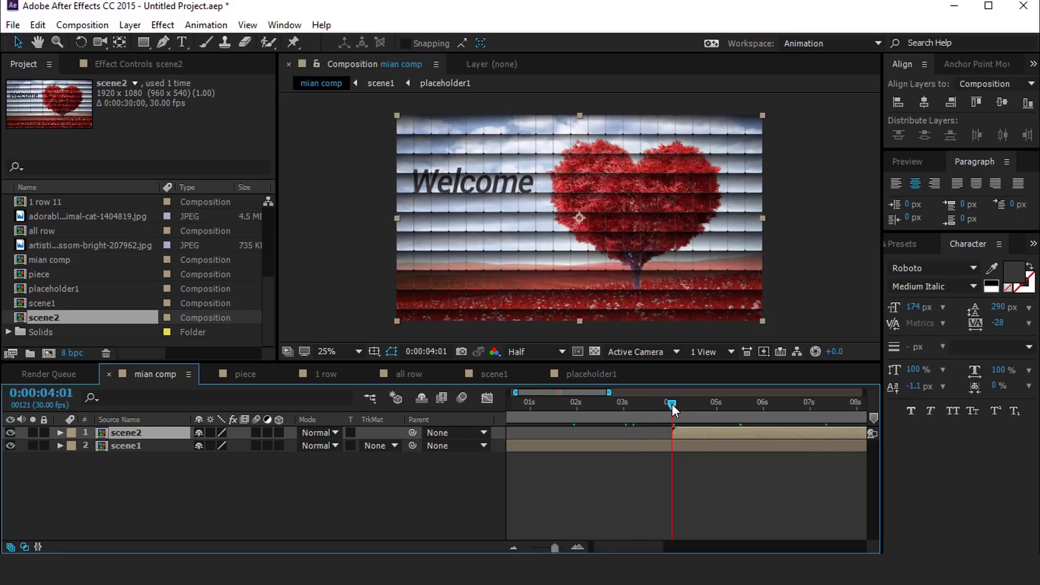
{"action": "left_click", "coordinate": [145, 487]}
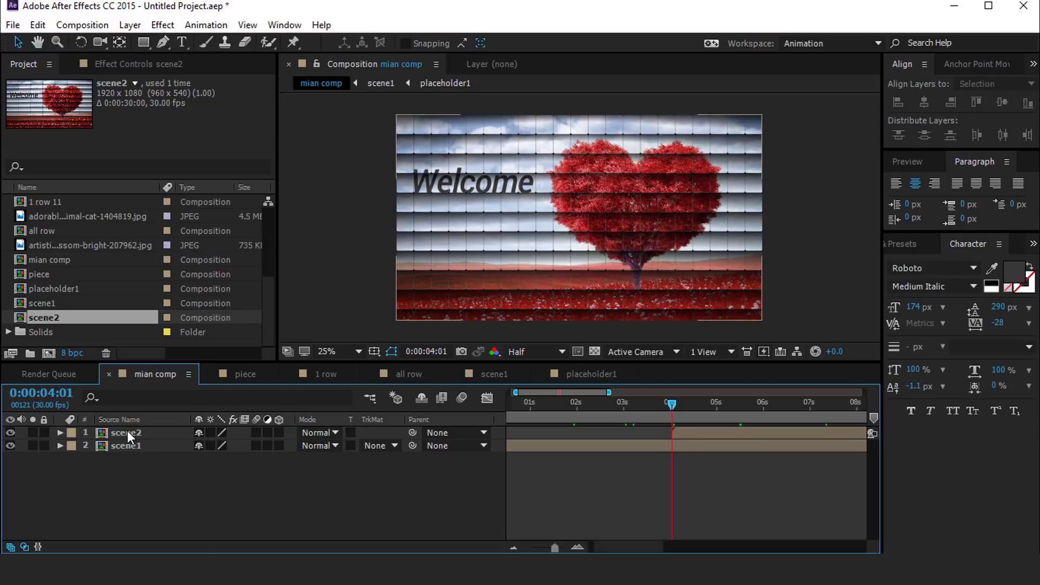
{"action": "double_click", "coordinate": [698, 431]}
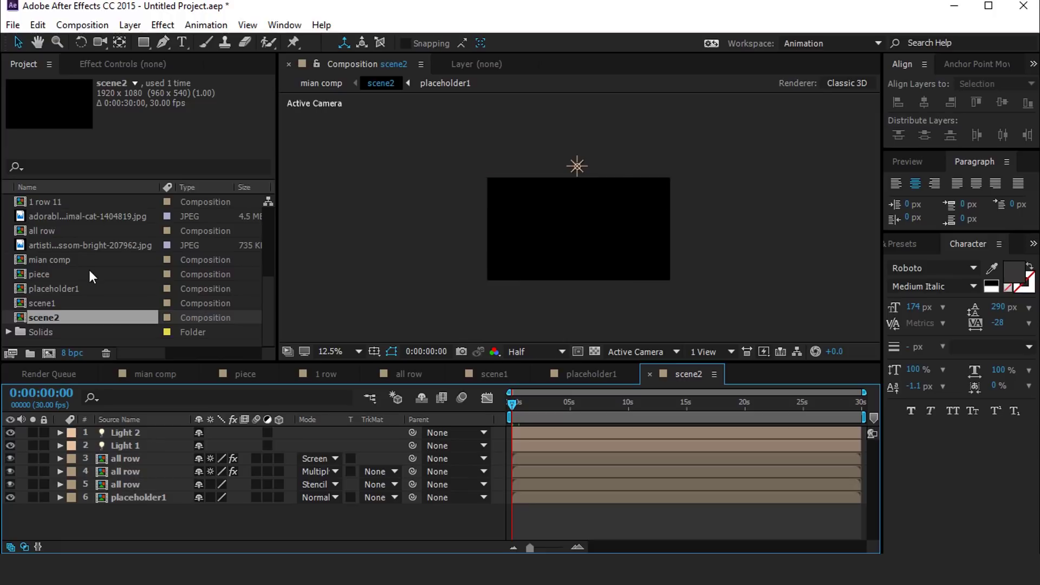
Duplicate the all row composition and replace all three all row layers in scene2 with the copy
{"action": "scroll", "coordinate": [89, 271], "scroll_direction": "up", "scroll_amount": 1}
{"action": "left_click", "coordinate": [33, 275]}
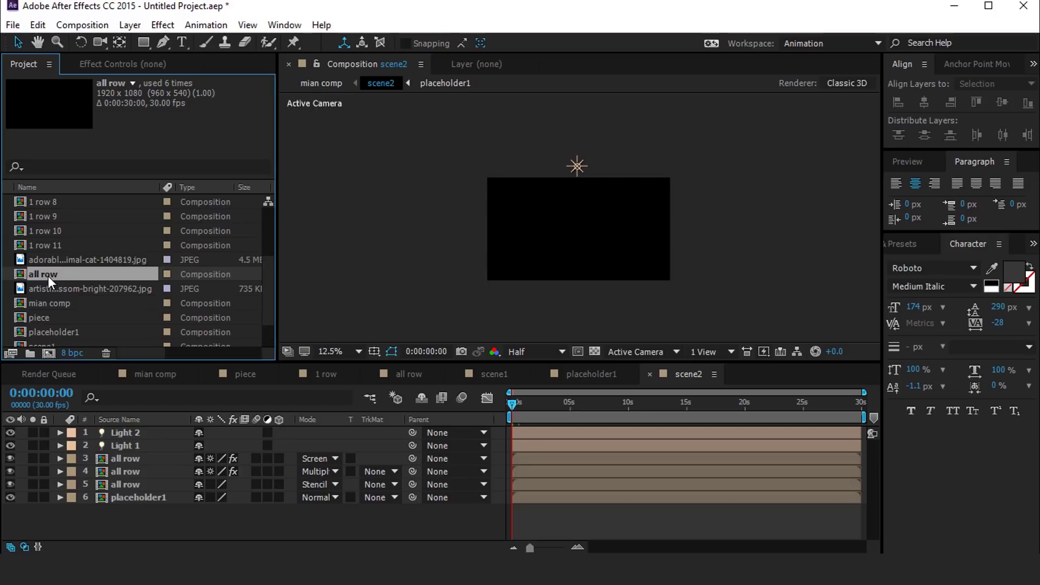
{"action": "key", "text": "ctrl+d"}
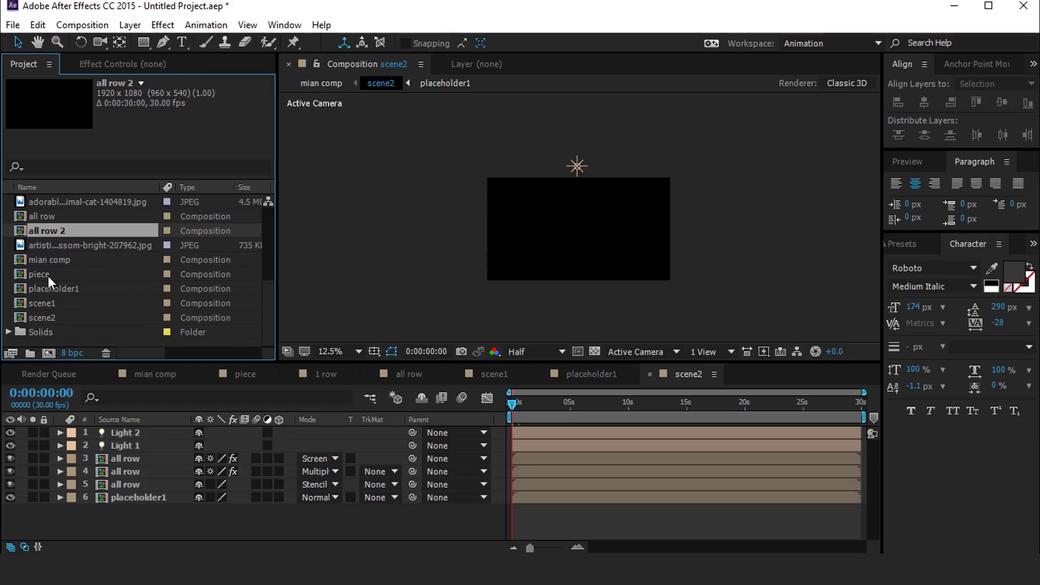
{"action": "left_click", "coordinate": [124, 459]}
{"action": "left_click_drag", "start_coordinate": [56, 231], "coordinate": [130, 458]}
{"action": "left_click", "coordinate": [129, 473]}
{"action": "left_click_drag", "start_coordinate": [53, 230], "coordinate": [131, 474]}
{"action": "left_click", "coordinate": [141, 488]}
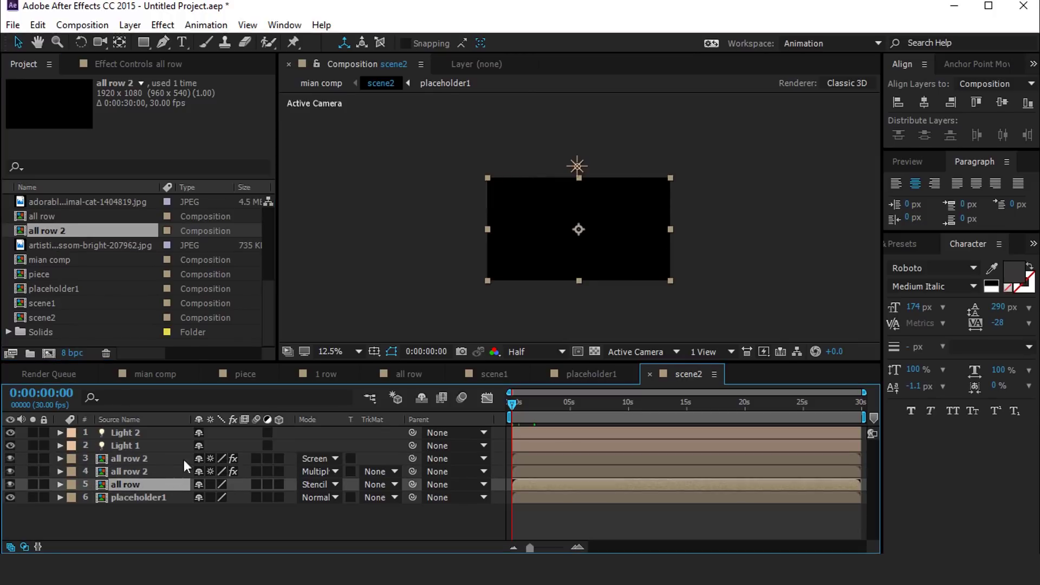
{"action": "left_click_drag", "start_coordinate": [86, 255], "coordinate": [133, 483]}
Duplicate the placeholder1 composition and replace the placeholder1 layer in scene2 with the copy
{"action": "left_click", "coordinate": [154, 499]}
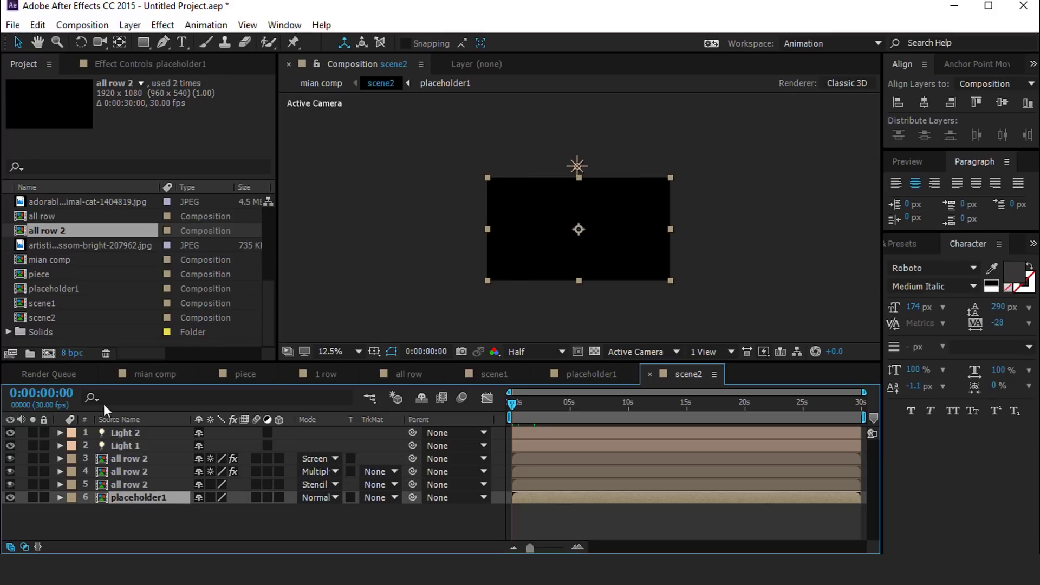
{"action": "left_click", "coordinate": [58, 287]}
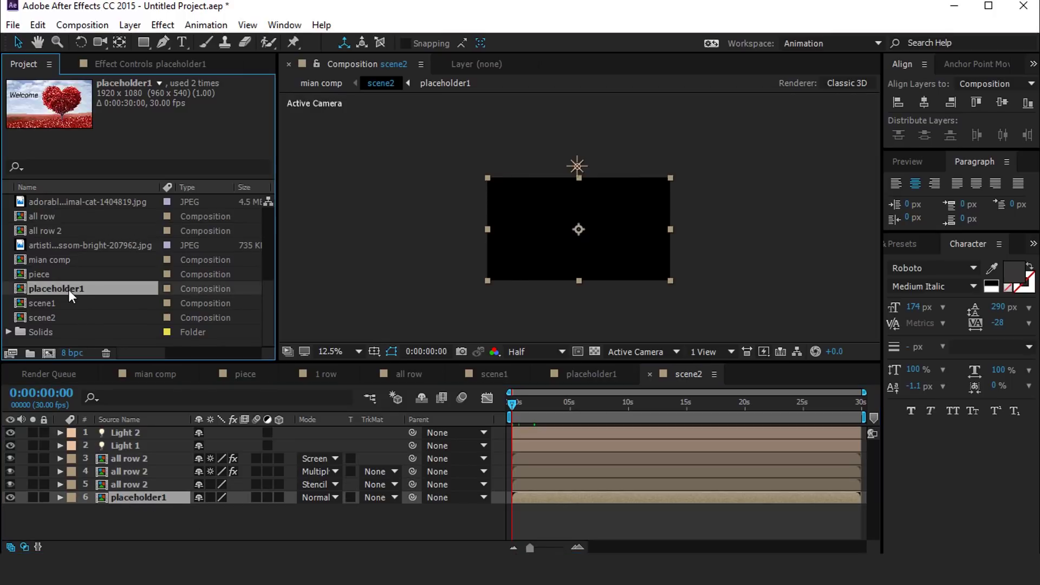
{"action": "key", "text": "ctrl+d"}
{"action": "left_click_drag", "start_coordinate": [74, 288], "coordinate": [145, 498]}
{"action": "left_click", "coordinate": [161, 506]}
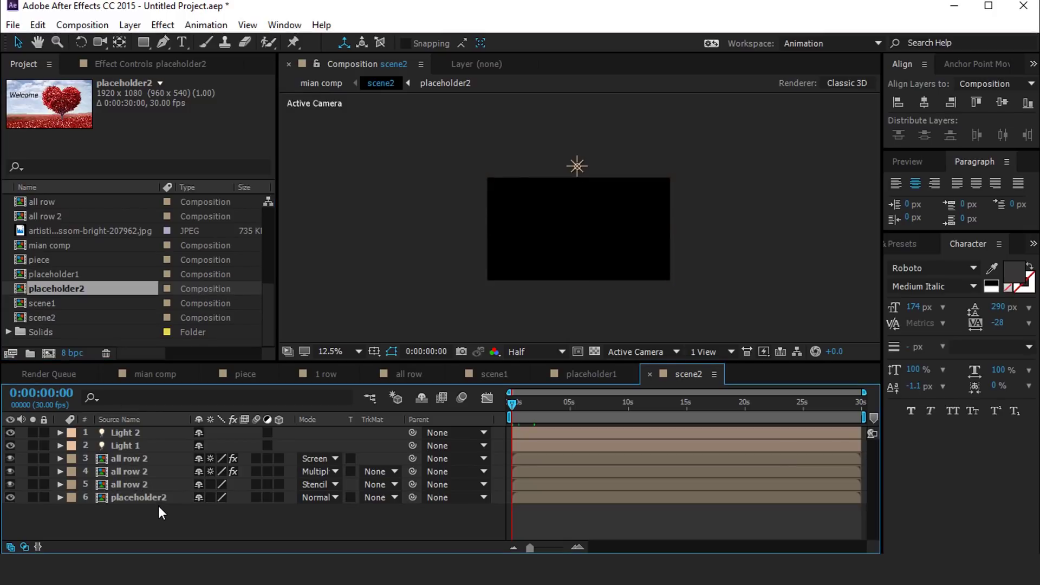
Open the all row 2 composition, duplicate the 1 row 11 composition and replace the first layer, 1 row, with the copy
{"action": "left_click", "coordinate": [130, 460]}
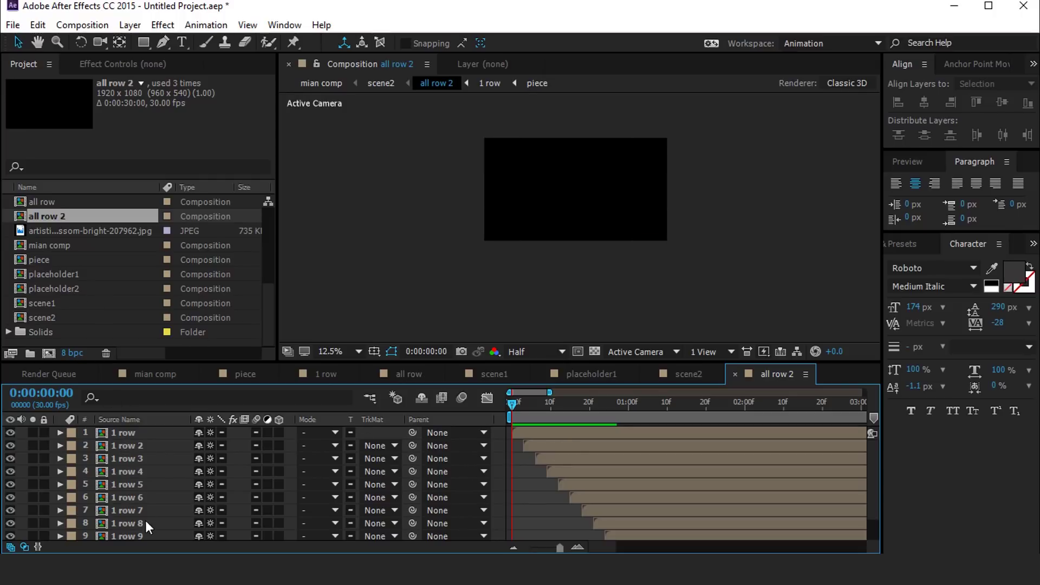
{"action": "scroll", "coordinate": [151, 540], "scroll_direction": "down", "scroll_amount": 2}
{"action": "scroll", "coordinate": [152, 532], "scroll_direction": "up", "scroll_amount": 2}
{"action": "scroll", "coordinate": [92, 275], "scroll_direction": "up", "scroll_amount": 2}
{"action": "left_click", "coordinate": [38, 262]}
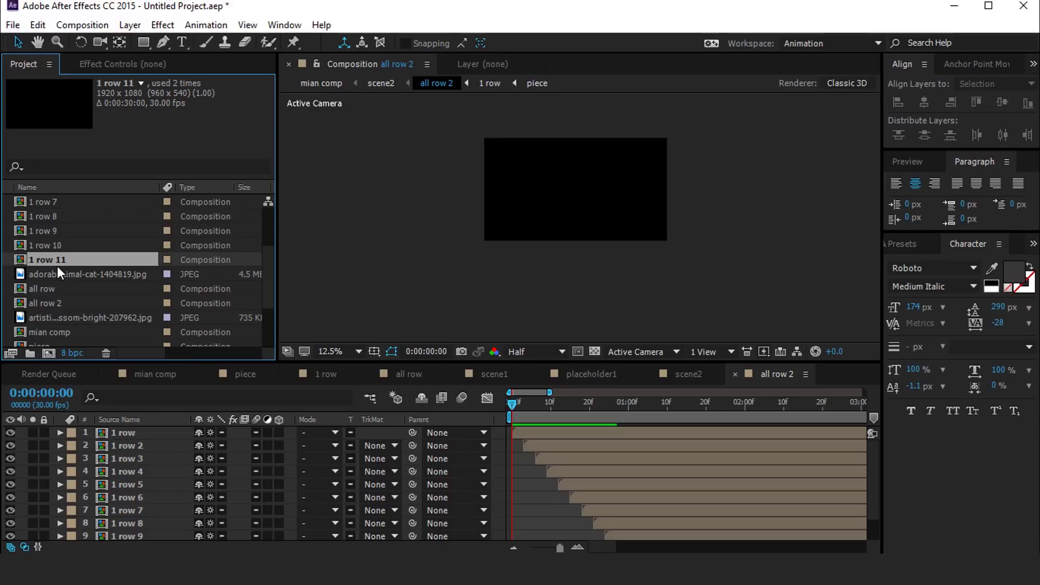
{"action": "key", "text": "ctrl+d"}
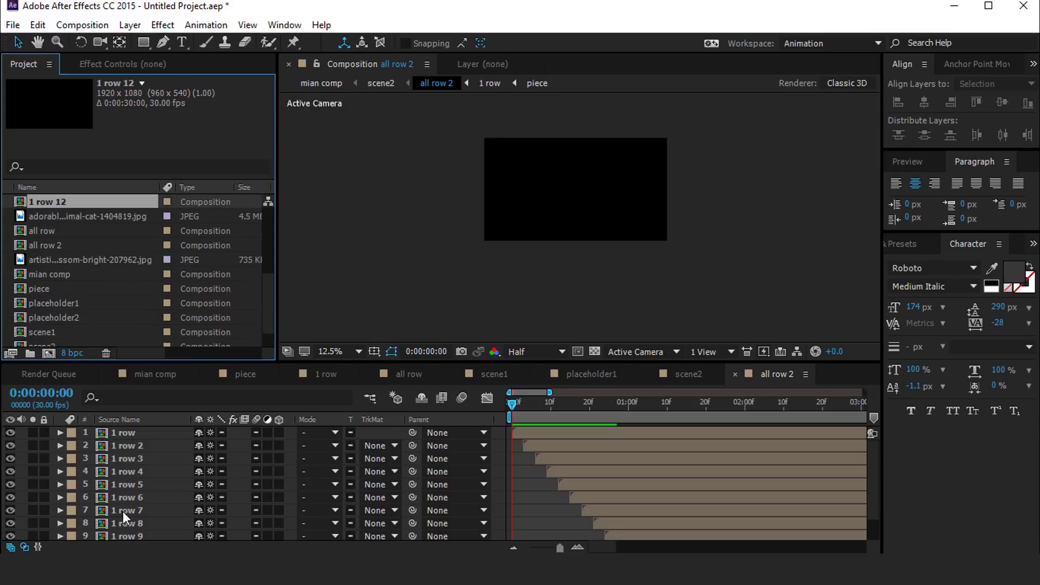
{"action": "left_click", "coordinate": [142, 434]}
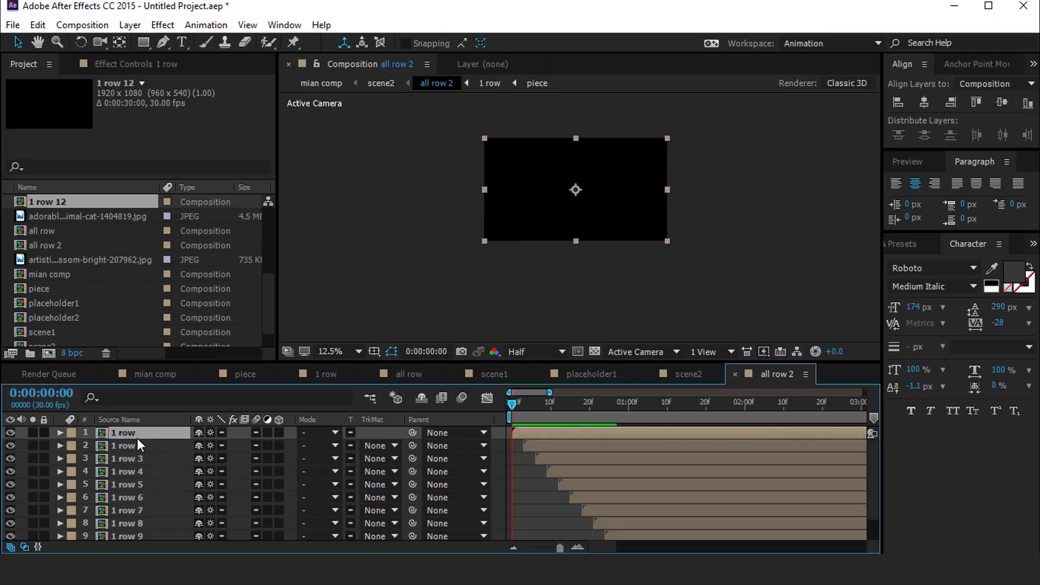
{"action": "left_click_drag", "start_coordinate": [51, 200], "coordinate": [129, 431]}
Open the 1 row 12 composition and align the start of all its piece layers to 0:00:00:00
{"action": "double_click", "coordinate": [548, 433]}
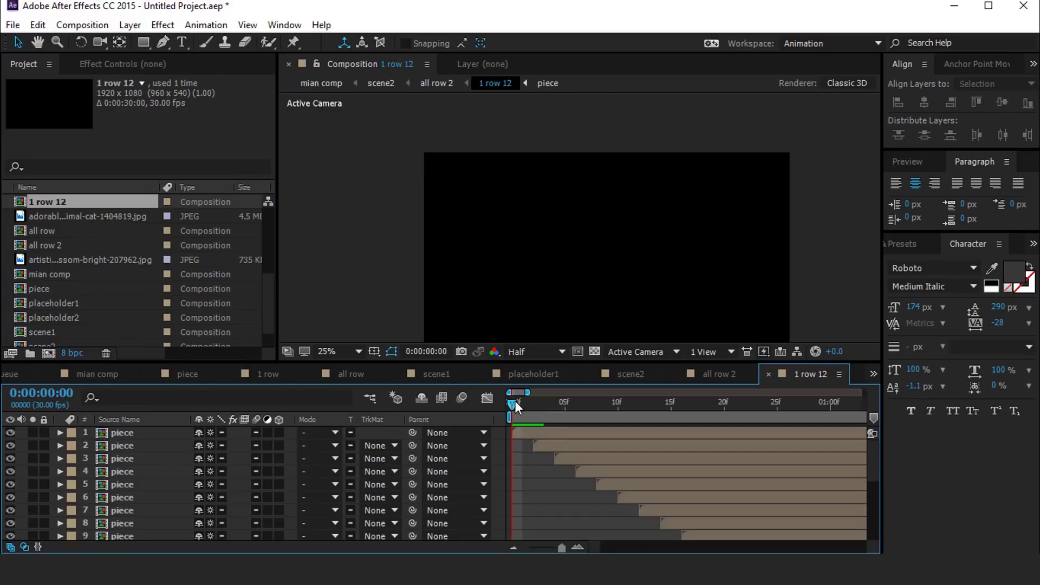
{"action": "left_click_drag", "start_coordinate": [535, 404], "coordinate": [489, 412]}
{"action": "scroll", "coordinate": [597, 470], "scroll_direction": "down", "scroll_amount": 2}
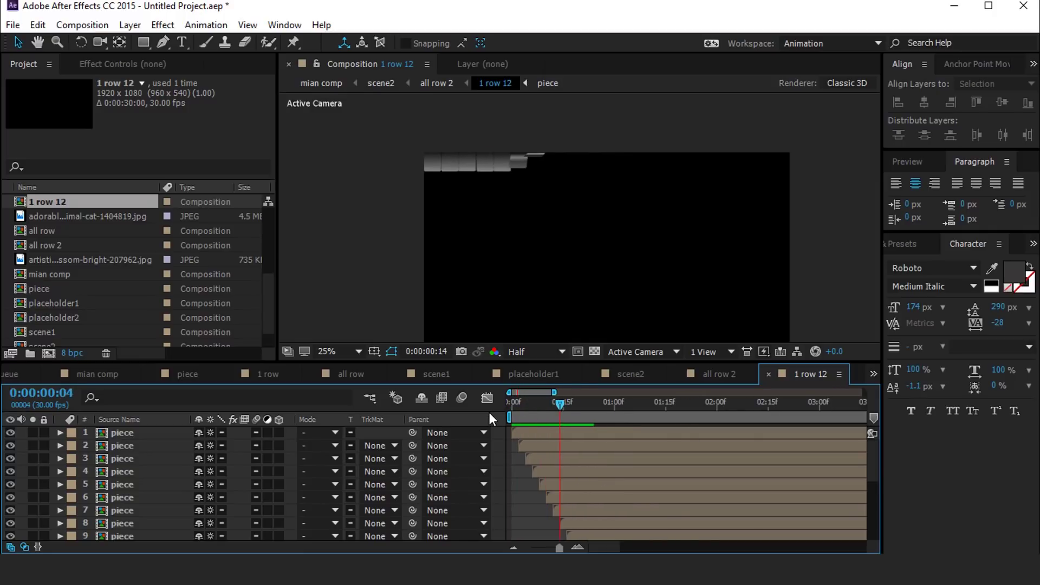
{"action": "key", "text": "ctrl+a"}
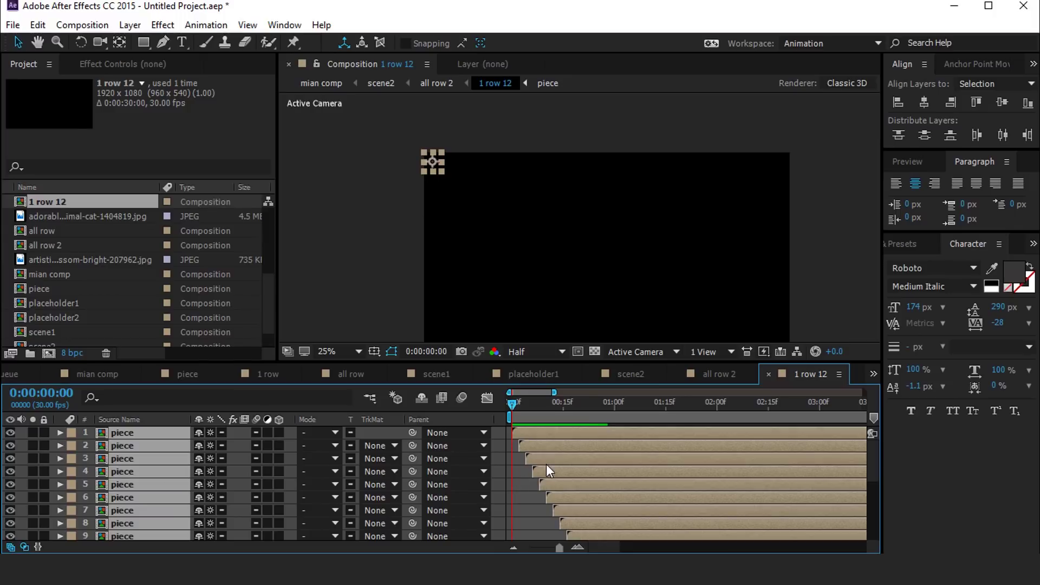
{"action": "key", "text": "bracketleft"}
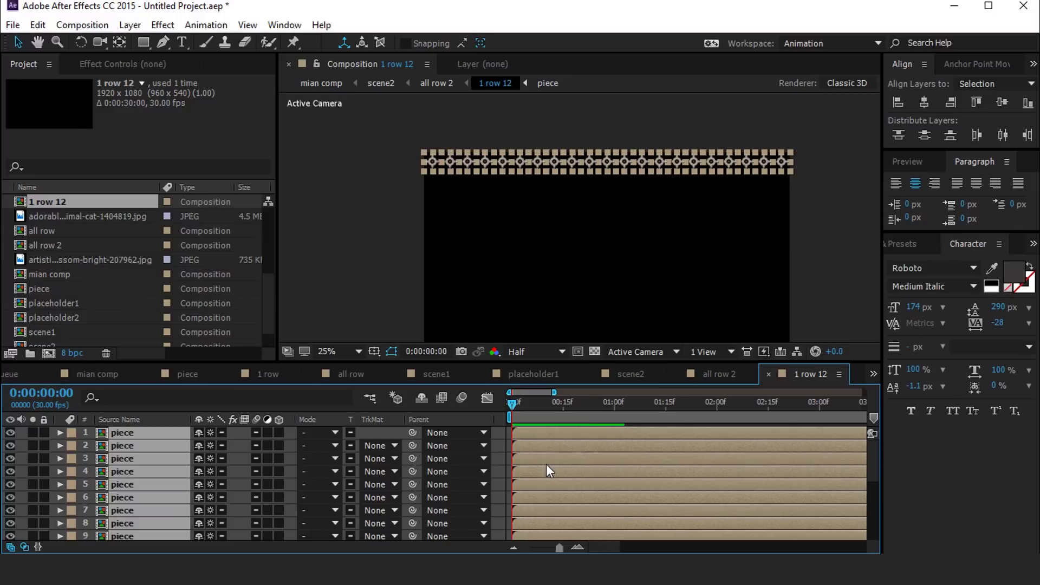
{"action": "left_click", "coordinate": [550, 401]}
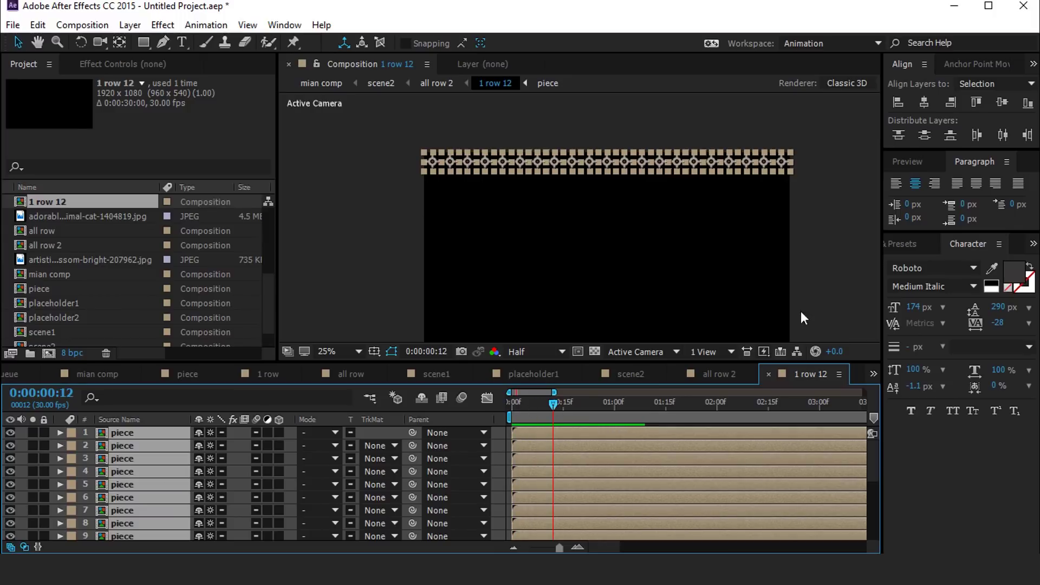
{"action": "left_click", "coordinate": [855, 275]}
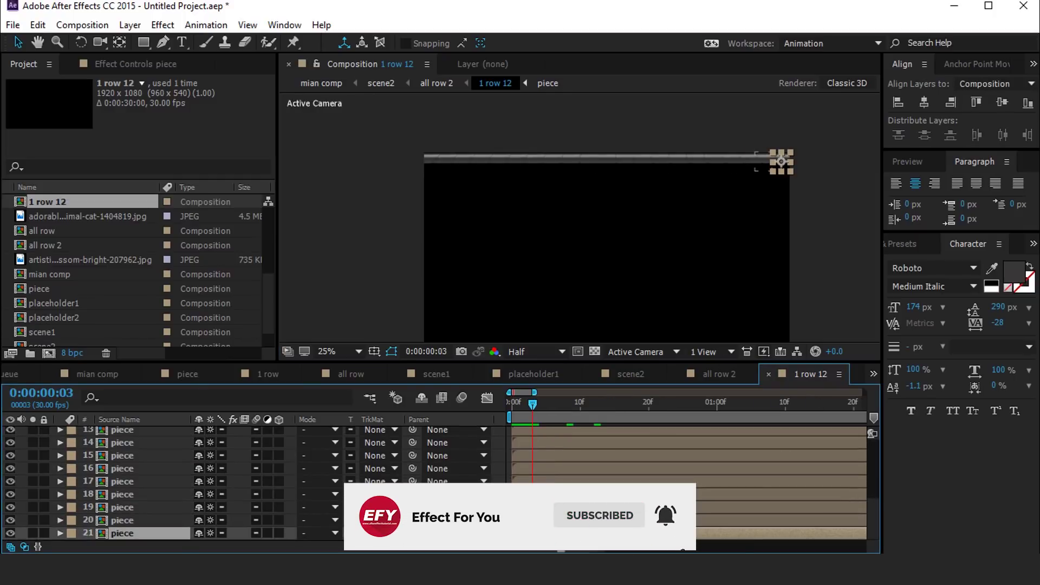
Stagger the piece layers from layer 21 up to layer 1, starting each 3 frames after the one below it
{"action": "left_click", "coordinate": [560, 508]}
{"action": "key", "text": "Page_Down"}
{"action": "key", "text": "Page_Down"}
{"action": "key", "text": "Page_Down"}
{"action": "key", "text": "bracketleft"}
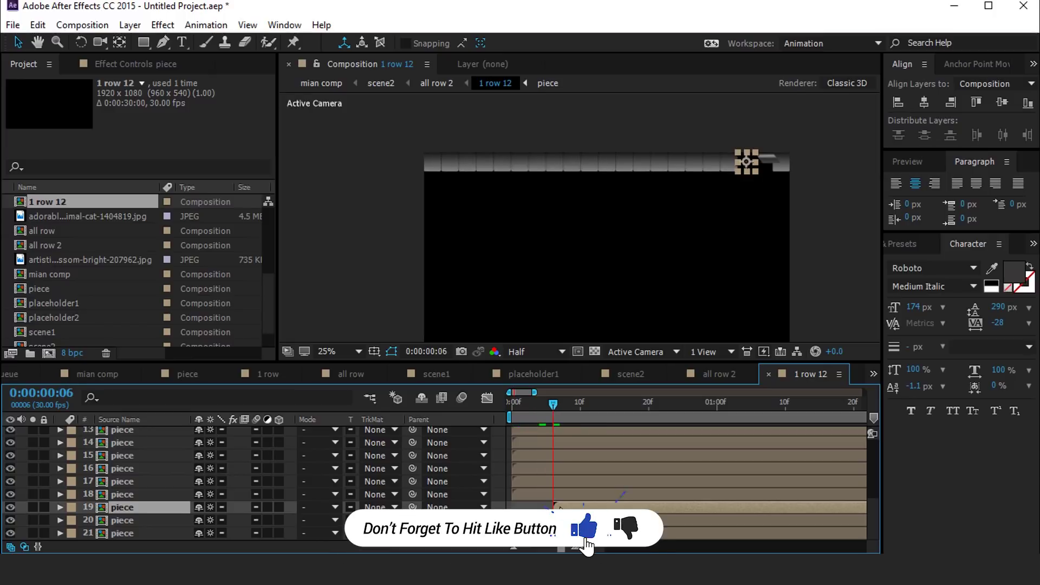
{"action": "key", "text": "Page_Down"}
{"action": "key", "text": "Page_Down"}
{"action": "key", "text": "Page_Down"}
{"action": "left_click", "coordinate": [591, 494]}
{"action": "key", "text": "bracketleft"}
{"action": "key", "text": "Page_Down"}
{"action": "key", "text": "Page_Down"}
{"action": "key", "text": "Page_Down"}
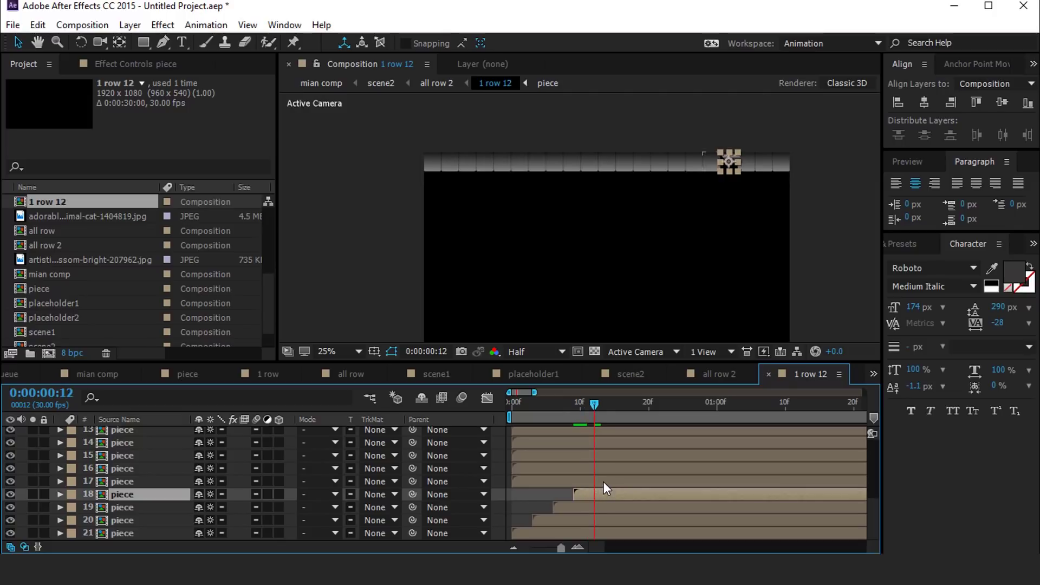
{"action": "left_click", "coordinate": [604, 483]}
{"action": "key", "text": "bracketleft"}
{"action": "key", "text": "Page_Down"}
{"action": "key", "text": "Page_Down"}
{"action": "key", "text": "Page_Down"}
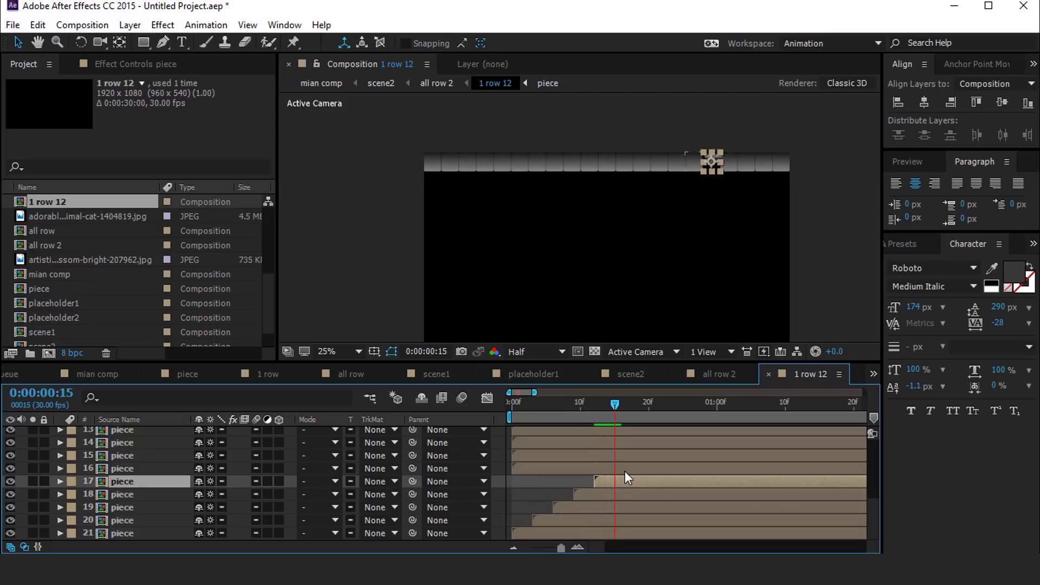
{"action": "left_click", "coordinate": [625, 470]}
{"action": "key", "text": "bracketleft"}
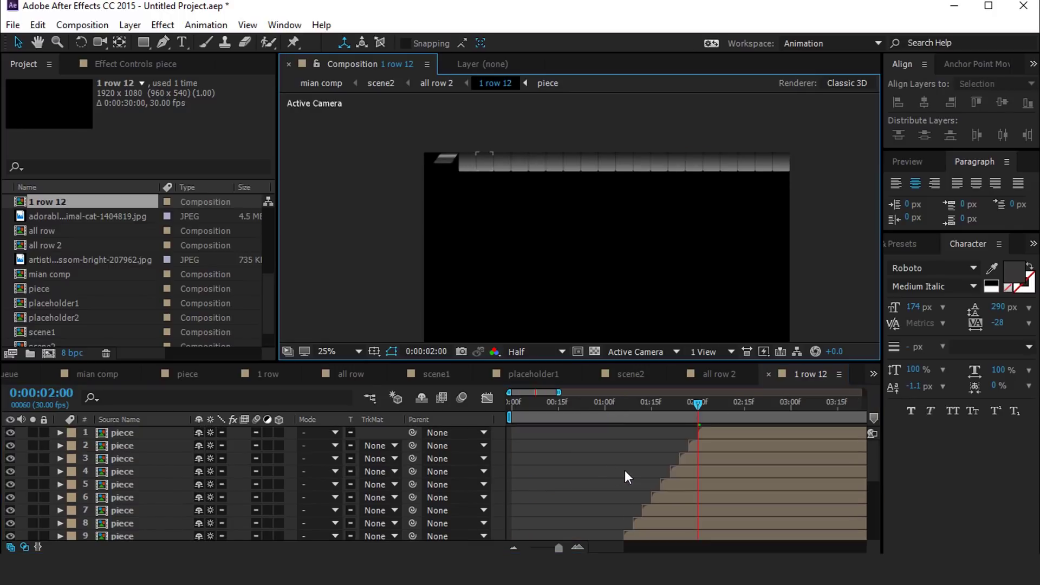
Preview the 1 row 12 tile animation from the start and return to the all row 2 composition
{"action": "left_click_drag", "start_coordinate": [494, 411], "coordinate": [498, 411]}
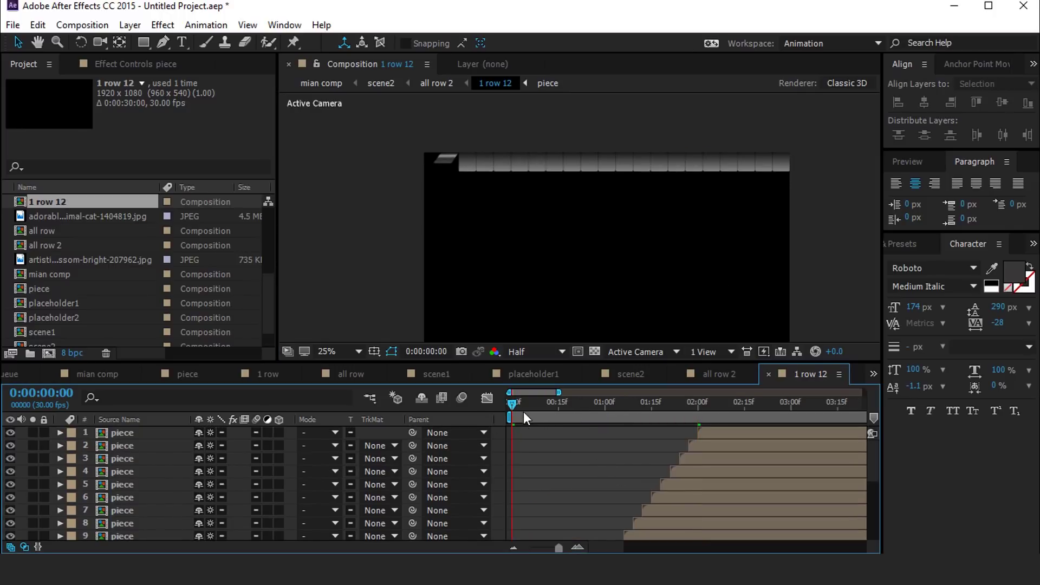
{"action": "key", "text": "space"}
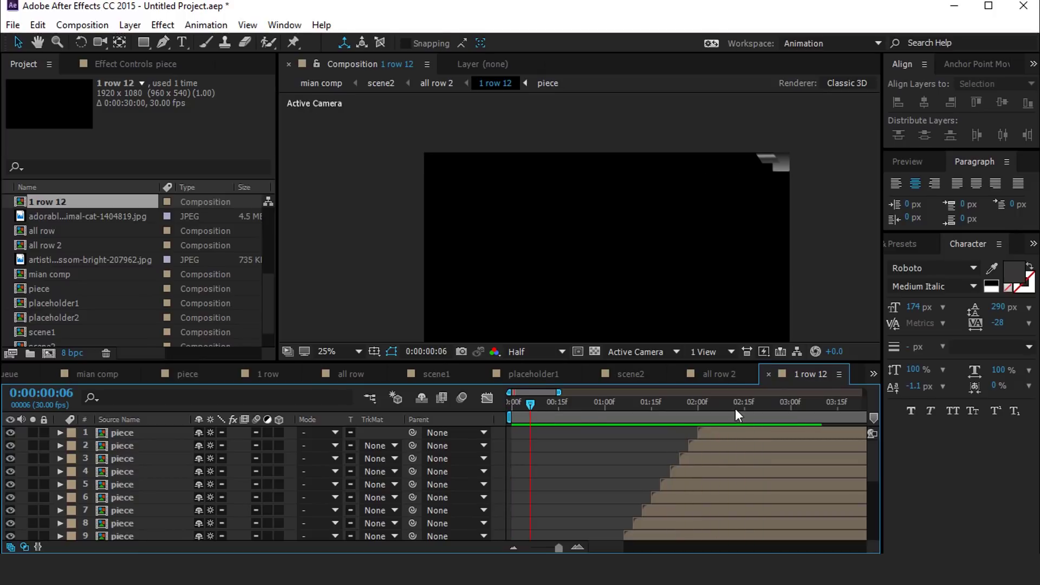
{"action": "left_click", "coordinate": [719, 373]}
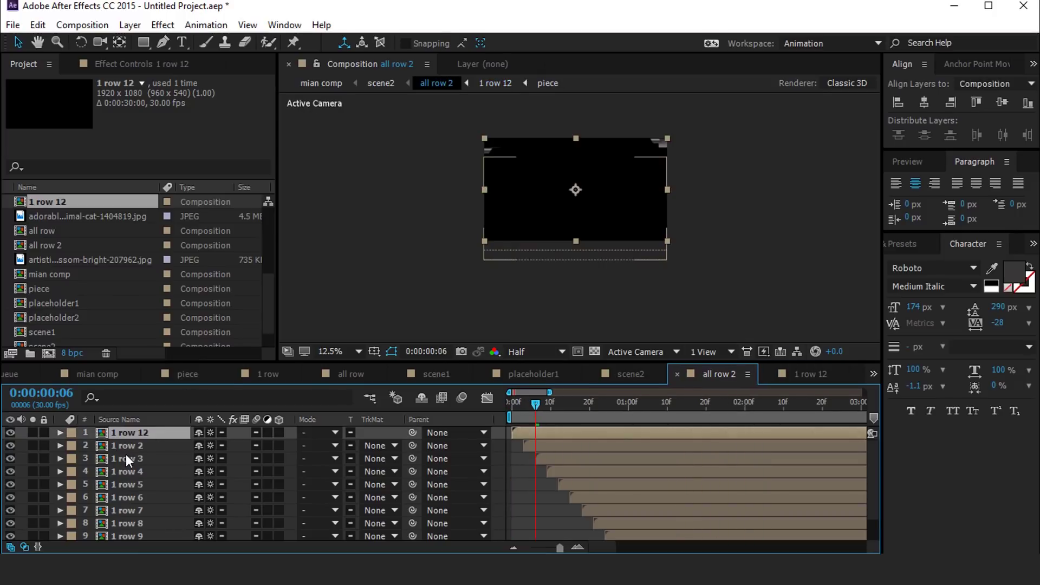
Duplicate the 1 row 12 composition and replace the 1 row 2 layer in all row 2 with the copy
{"action": "scroll", "coordinate": [64, 239], "scroll_direction": "up", "scroll_amount": 1}
{"action": "left_click", "coordinate": [60, 259]}
{"action": "left_click", "coordinate": [61, 244]}
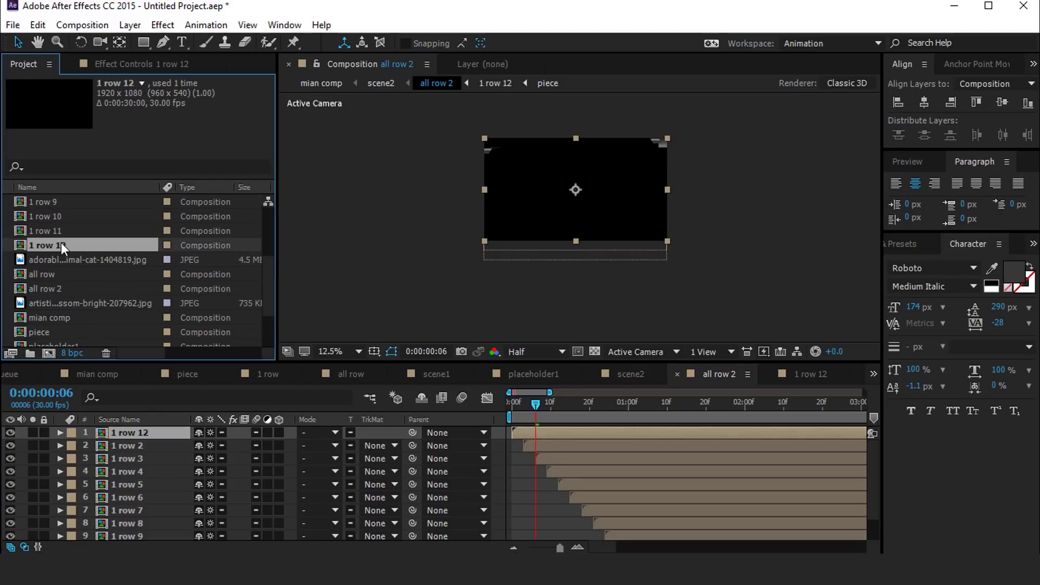
{"action": "key", "text": "ctrl+d"}
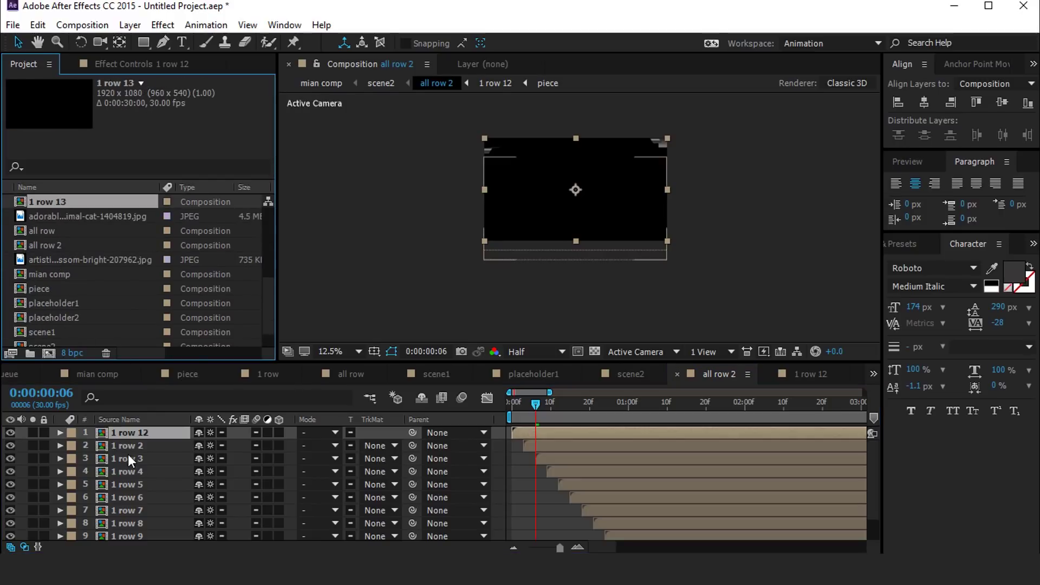
{"action": "left_click", "coordinate": [189, 450]}
{"action": "left_click_drag", "start_coordinate": [54, 204], "coordinate": [134, 446]}
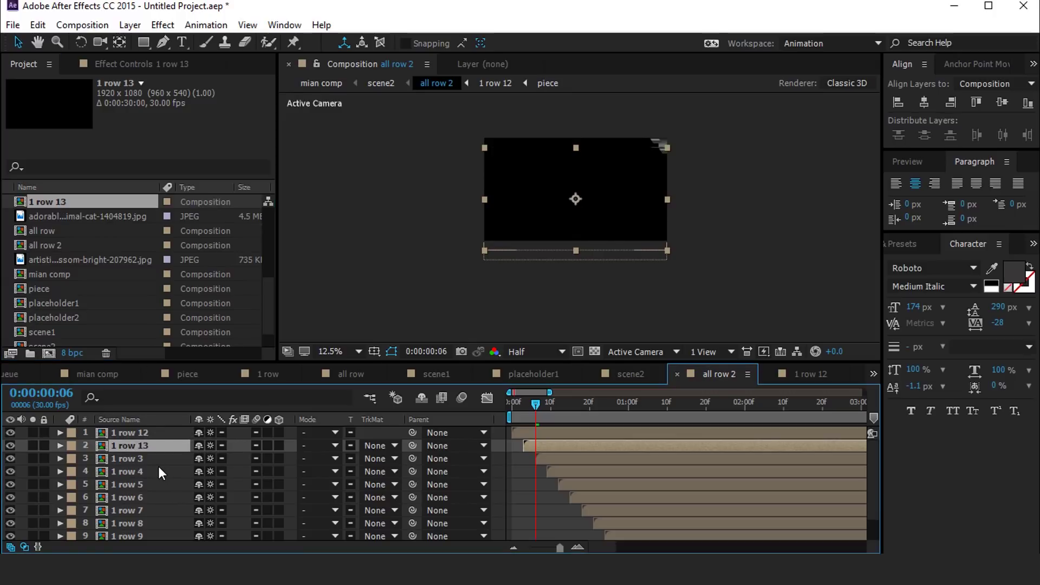
Duplicate the newest row composition repeatedly and replace layers 3 to 11 of all row 2 with the successive copies, 1 row 14 to 1 row 22
{"action": "left_click", "coordinate": [60, 211]}
{"action": "left_click", "coordinate": [56, 204]}
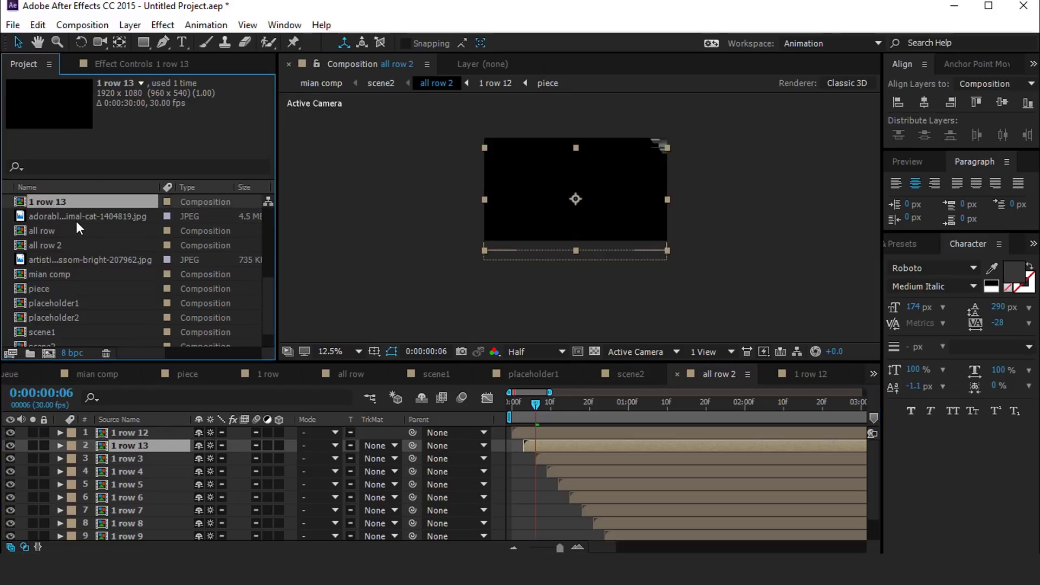
{"action": "key", "text": "ctrl+d"}
{"action": "left_click_drag", "start_coordinate": [48, 203], "coordinate": [141, 459]}
{"action": "left_click", "coordinate": [139, 458]}
{"action": "left_click", "coordinate": [136, 473]}
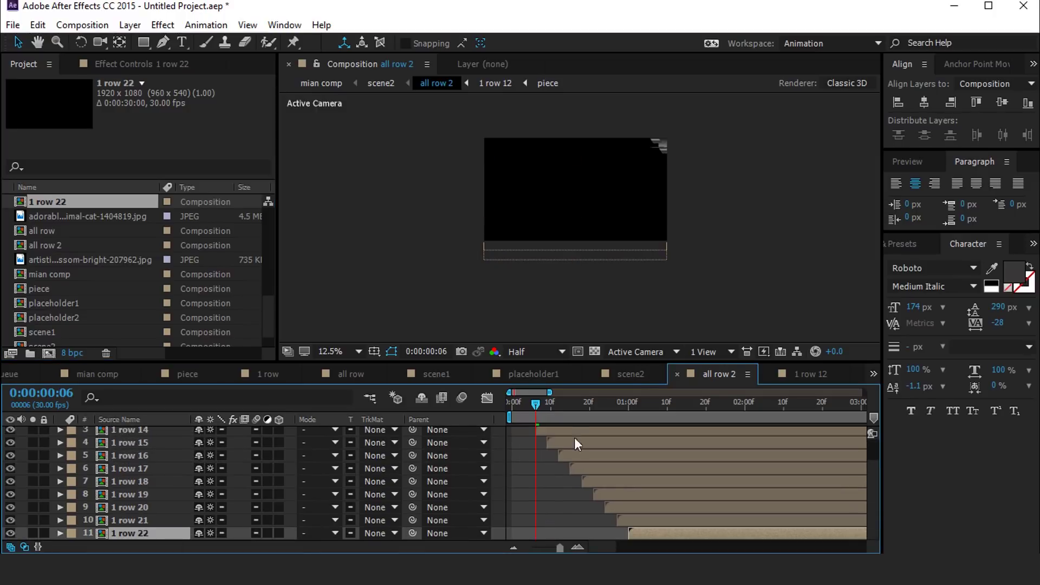
Preview the tile animation in all row 2 from the start and switch to the scene2 composition
{"action": "key", "text": "space"}
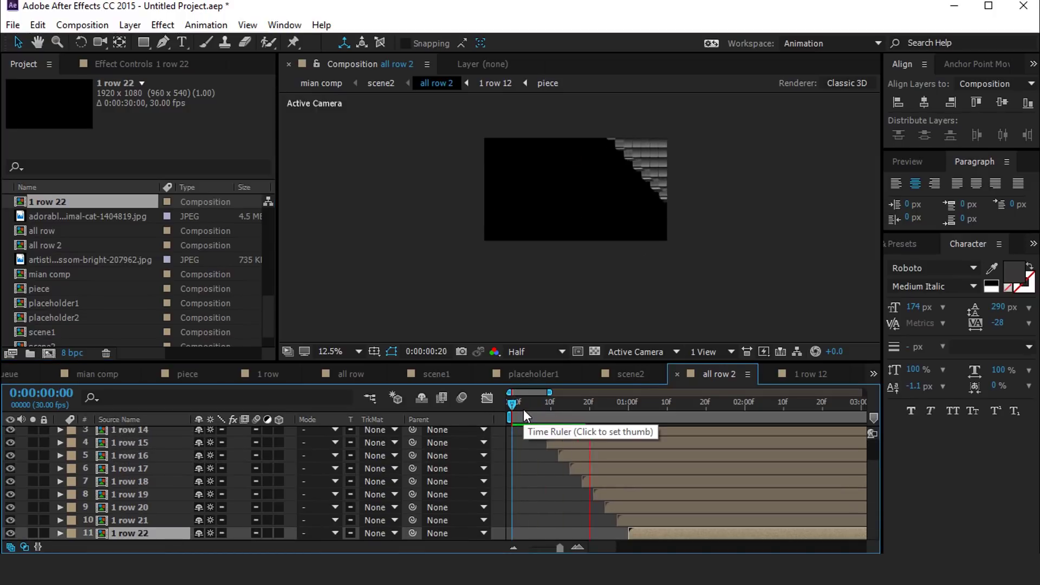
{"action": "left_click_drag", "start_coordinate": [535, 408], "coordinate": [621, 413]}
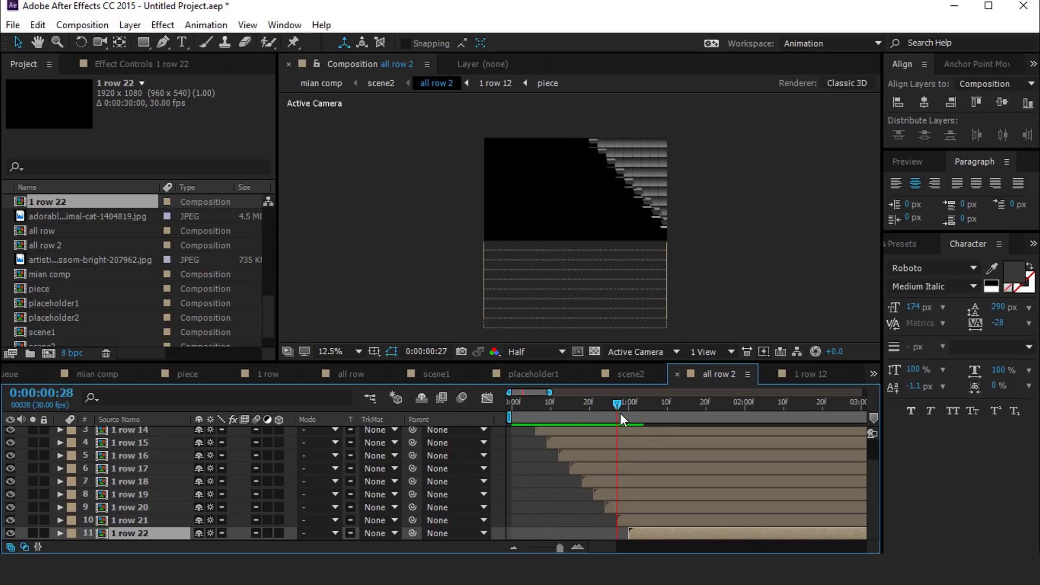
{"action": "left_click", "coordinate": [631, 374]}
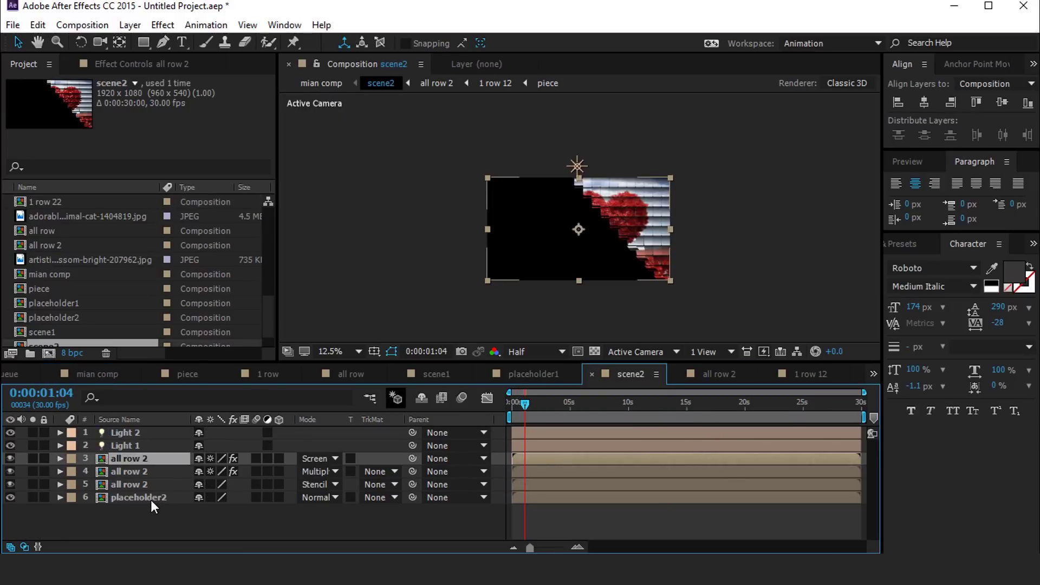
Replace the blossom picture in the placeholder2 composition with adorable-animal-cat-1404819.jpg and hide the Welcome text layer
{"action": "double_click", "coordinate": [151, 497]}
{"action": "left_click", "coordinate": [148, 445]}
{"action": "scroll", "coordinate": [115, 303], "scroll_direction": "up", "scroll_amount": 5}
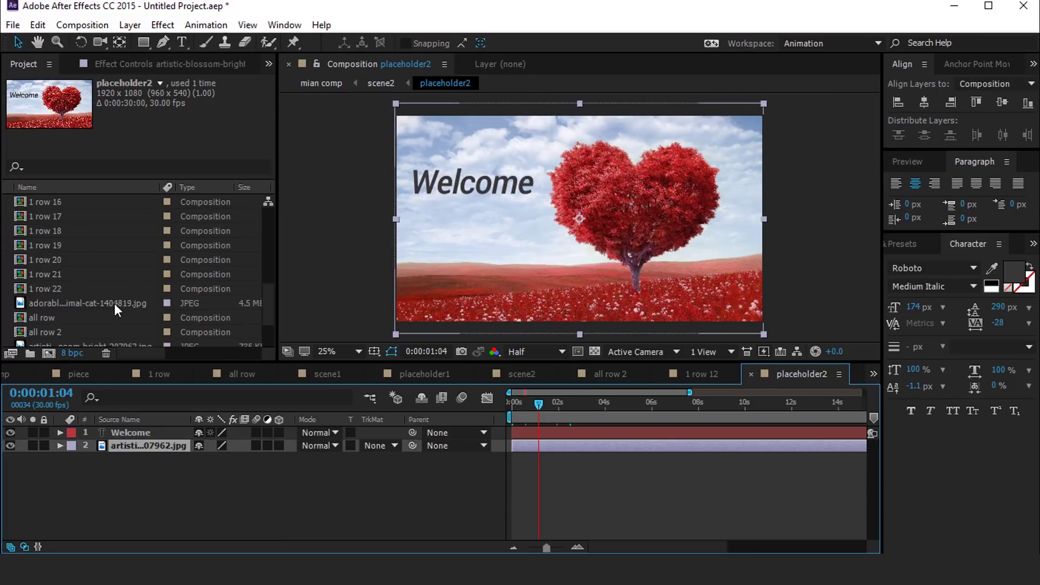
{"action": "scroll", "coordinate": [76, 293], "scroll_direction": "down", "scroll_amount": 5}
{"action": "left_click", "coordinate": [73, 301]}
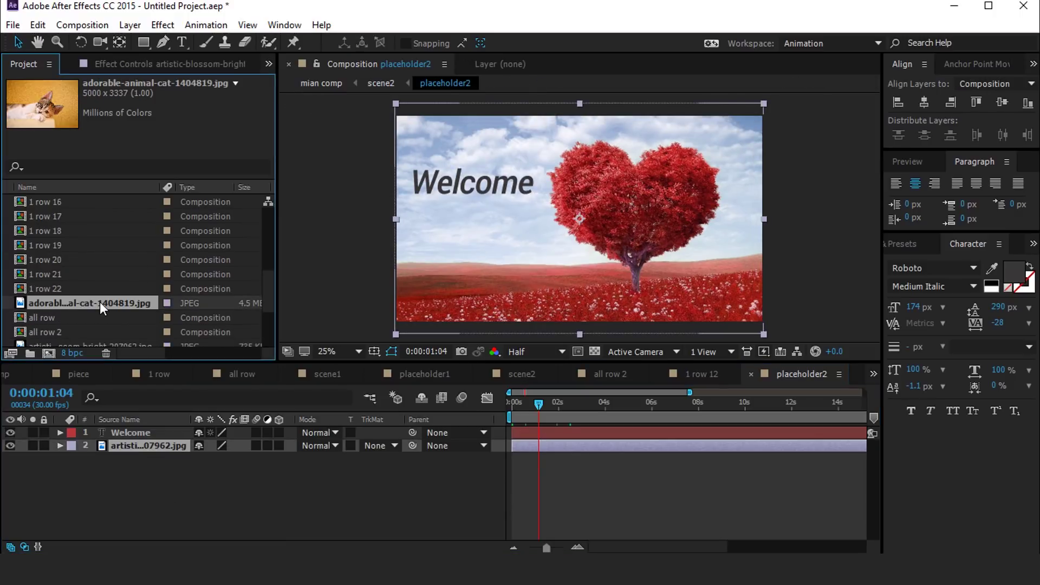
{"action": "scroll", "coordinate": [100, 301], "scroll_direction": "down", "scroll_amount": 3}
{"action": "left_click_drag", "start_coordinate": [110, 258], "coordinate": [148, 445]}
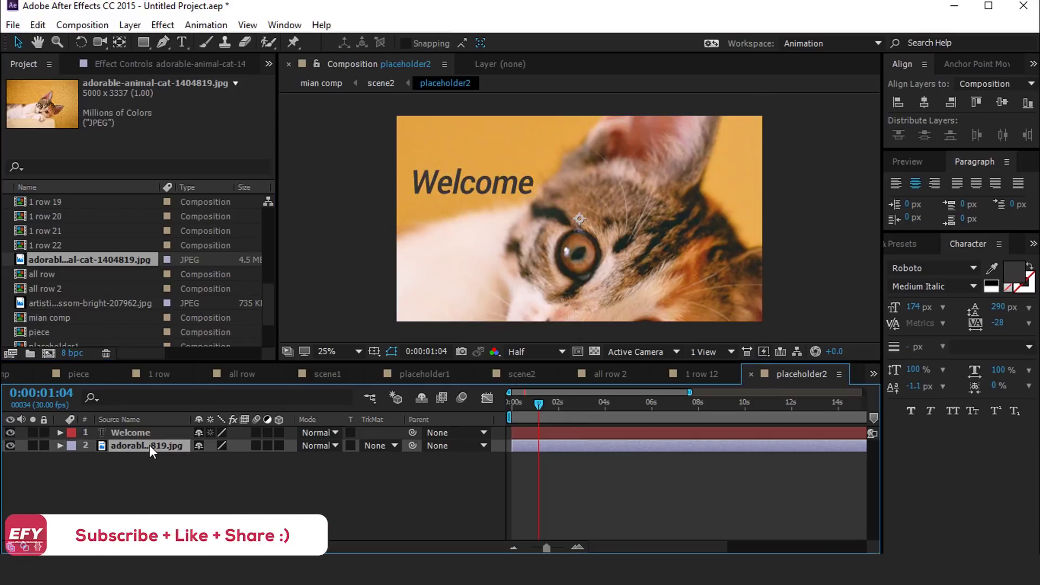
{"action": "left_click", "coordinate": [148, 431]}
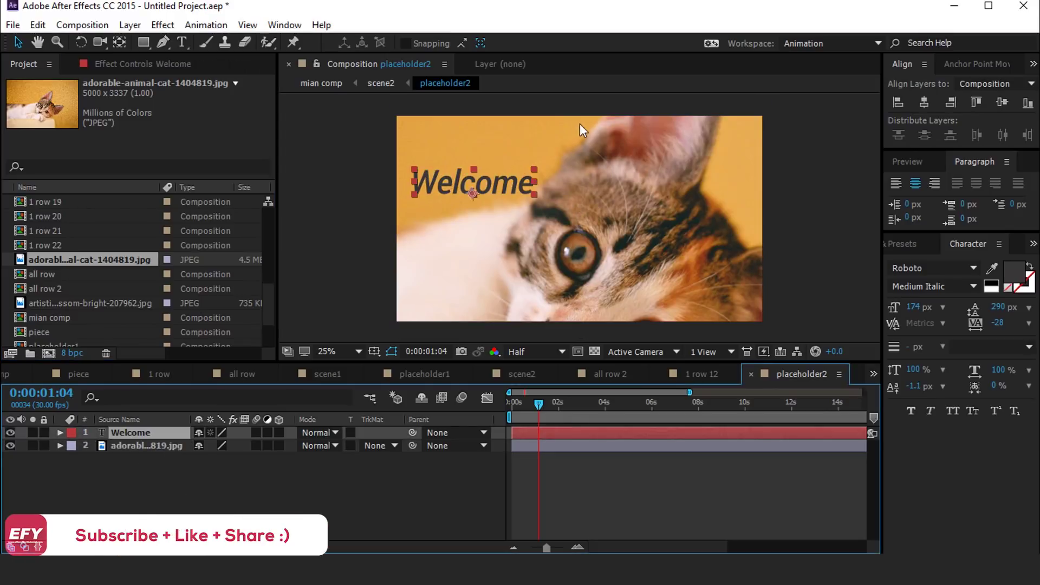
{"action": "left_click", "coordinate": [11, 433]}
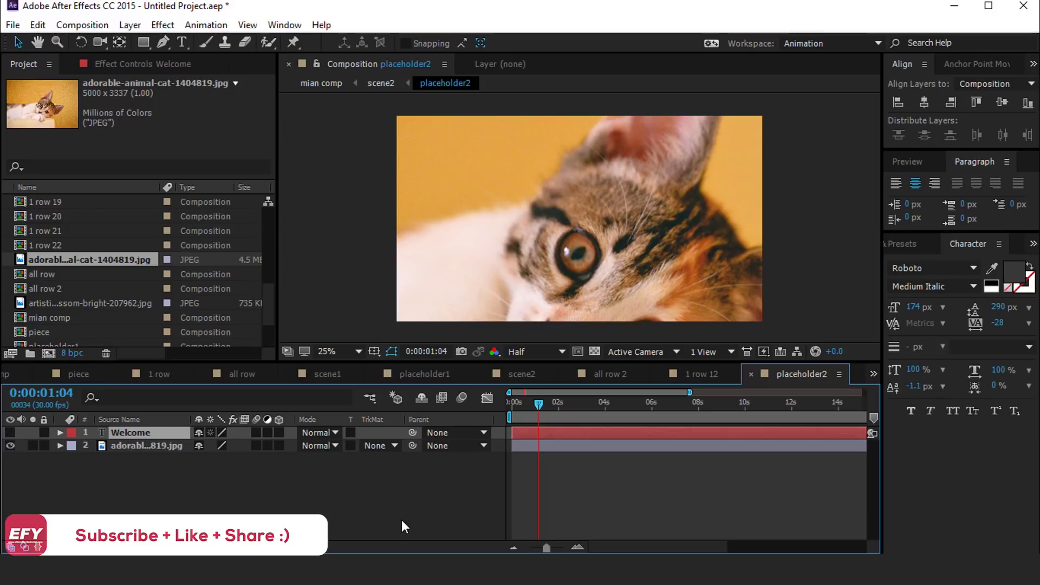
Set the cat picture's scale to 39% at the first frame of placeholder2
{"action": "left_click", "coordinate": [146, 445]}
{"action": "key", "text": "s"}
{"action": "key", "text": "Home"}
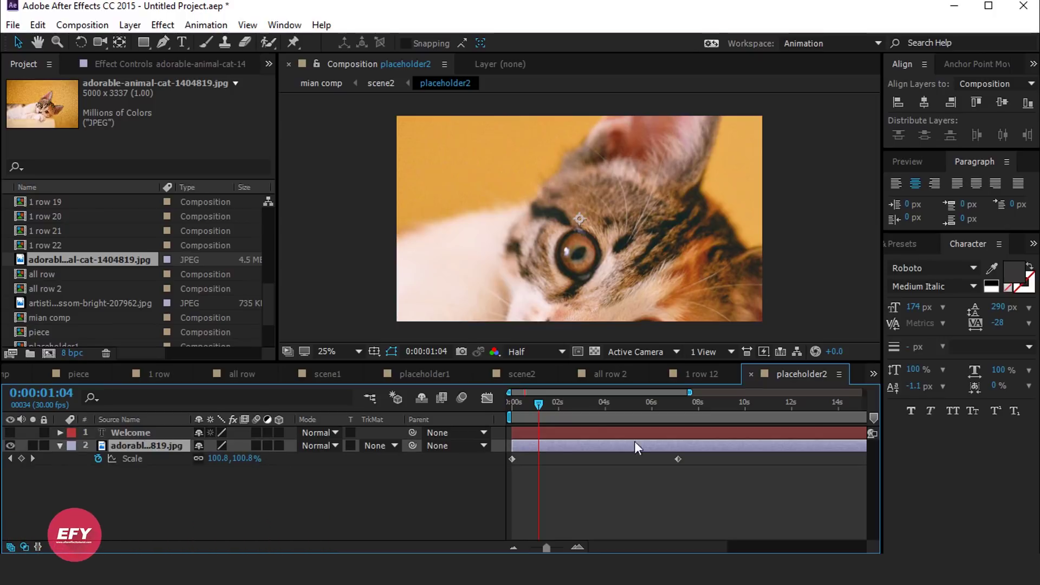
{"action": "left_click_drag", "start_coordinate": [218, 458], "coordinate": [165, 458]}
{"action": "key", "text": "space"}
Replace the cat picture's second Scale keyframe with a slightly larger one at about 7 seconds and preview the zoom from the start
{"action": "key", "text": "space"}
{"action": "left_click", "coordinate": [678, 459]}
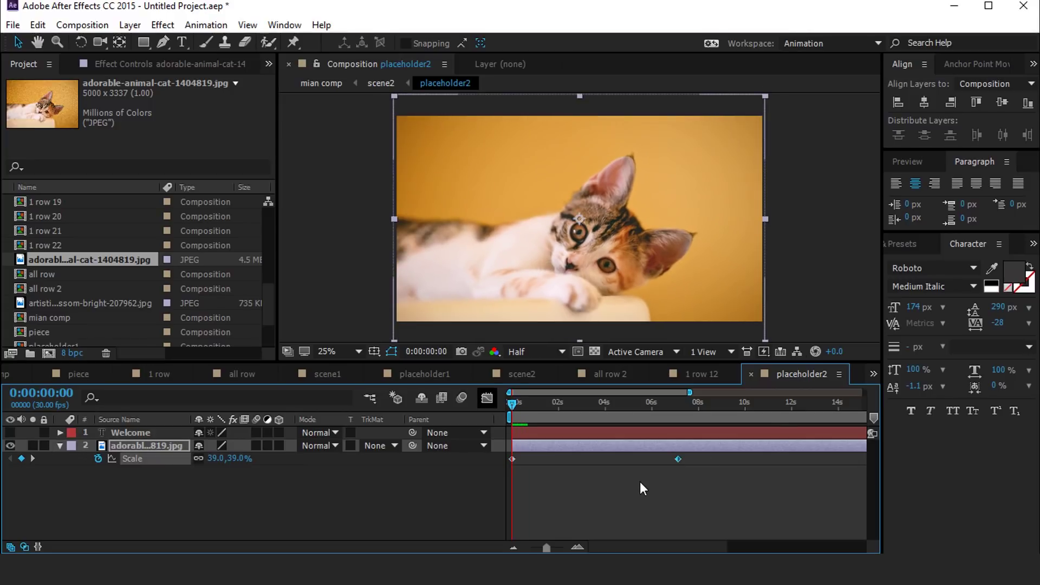
{"action": "key", "text": "Delete"}
{"action": "left_click_drag", "start_coordinate": [610, 404], "coordinate": [672, 406]}
{"action": "left_click_drag", "start_coordinate": [234, 459], "coordinate": [250, 459]}
{"action": "left_click", "coordinate": [349, 522]}
{"action": "key", "text": "Home"}
{"action": "key", "text": "space"}
{"action": "key", "text": "space"}
{"action": "scroll", "coordinate": [82, 377], "scroll_direction": "up", "scroll_amount": 3}
Switch to mian comp and scrub through the transition into scene2 from about 4 to 6 seconds
{"action": "left_click", "coordinate": [148, 372]}
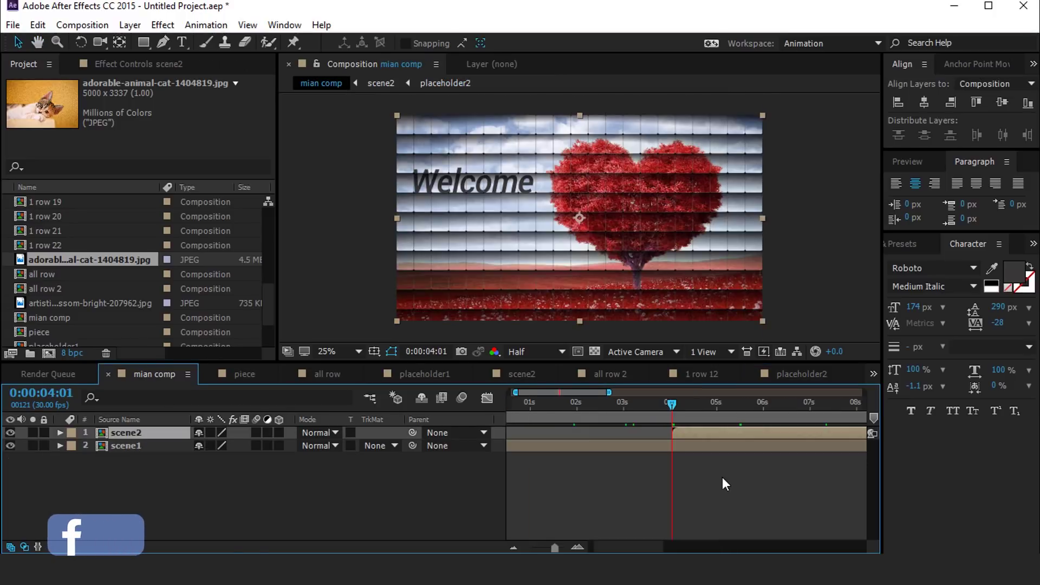
{"action": "scroll", "coordinate": [739, 227], "scroll_direction": "up", "scroll_amount": 2}
{"action": "left_click", "coordinate": [735, 461]}
{"action": "left_click_drag", "start_coordinate": [671, 404], "coordinate": [755, 404]}
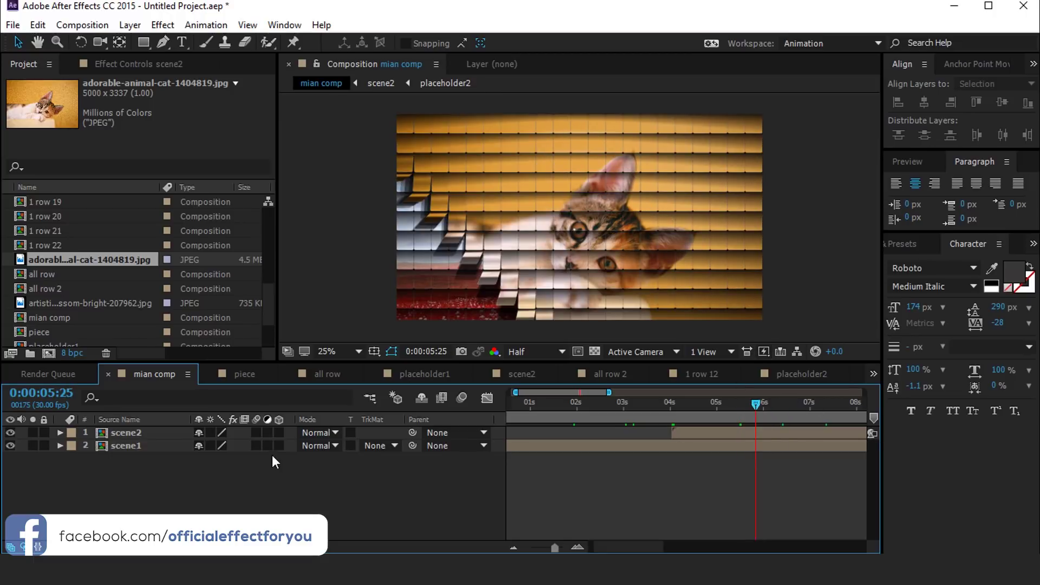
Create a 1920 x 1080 black solid above the scene layers in mian comp
{"action": "right_click", "coordinate": [356, 470]}
{"action": "mouse_move", "coordinate": [417, 323]}
{"action": "left_click", "coordinate": [588, 365]}
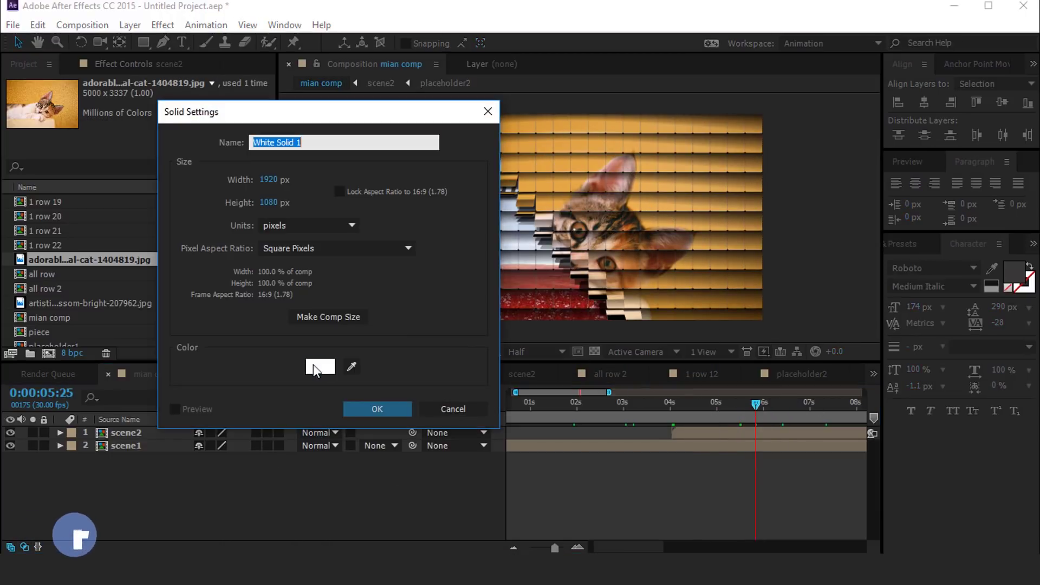
{"action": "left_click", "coordinate": [314, 365]}
{"action": "left_click_drag", "start_coordinate": [602, 433], "coordinate": [553, 461]}
{"action": "left_click", "coordinate": [916, 265]}
{"action": "left_click", "coordinate": [387, 415]}
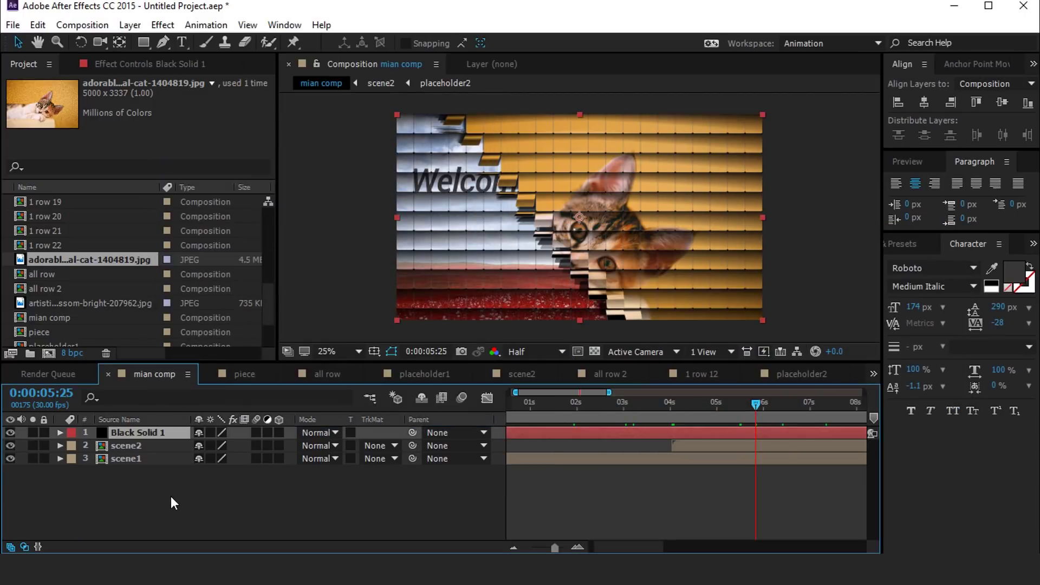
{"action": "left_click", "coordinate": [171, 496]}
Draw a closed, rounded Pen mask on the black solid, extending above the frame and leaving its lower corners outside
{"action": "left_click", "coordinate": [145, 431]}
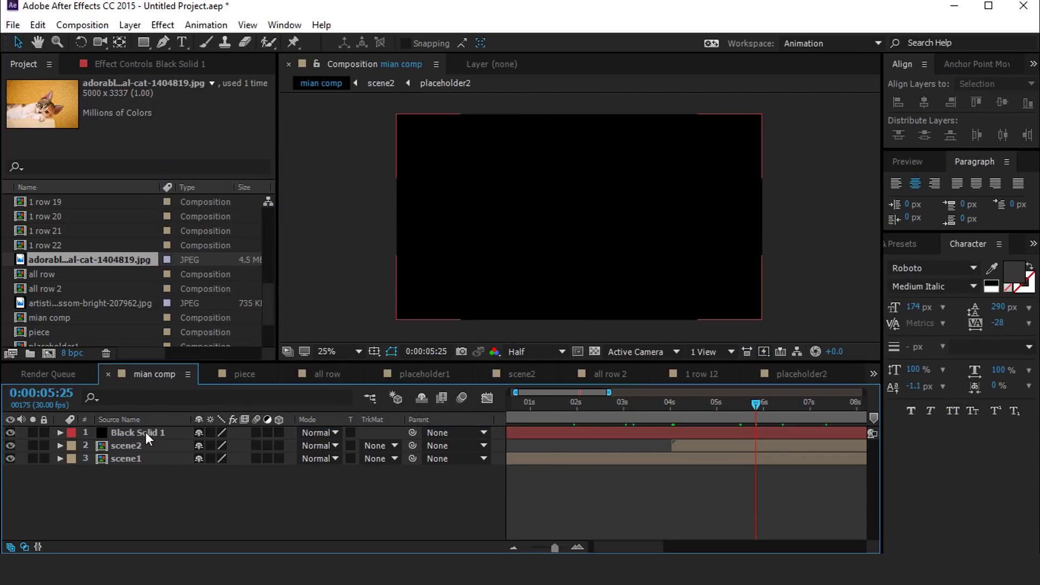
{"action": "left_click", "coordinate": [156, 41]}
{"action": "scroll", "coordinate": [514, 208], "scroll_direction": "down", "scroll_amount": 1}
{"action": "left_click", "coordinate": [484, 150]}
{"action": "left_click_drag", "start_coordinate": [545, 265], "coordinate": [604, 282]}
{"action": "left_click_drag", "start_coordinate": [680, 202], "coordinate": [696, 160]}
{"action": "left_click_drag", "start_coordinate": [637, 97], "coordinate": [602, 93]}
{"action": "left_click_drag", "start_coordinate": [484, 150], "coordinate": [480, 174]}
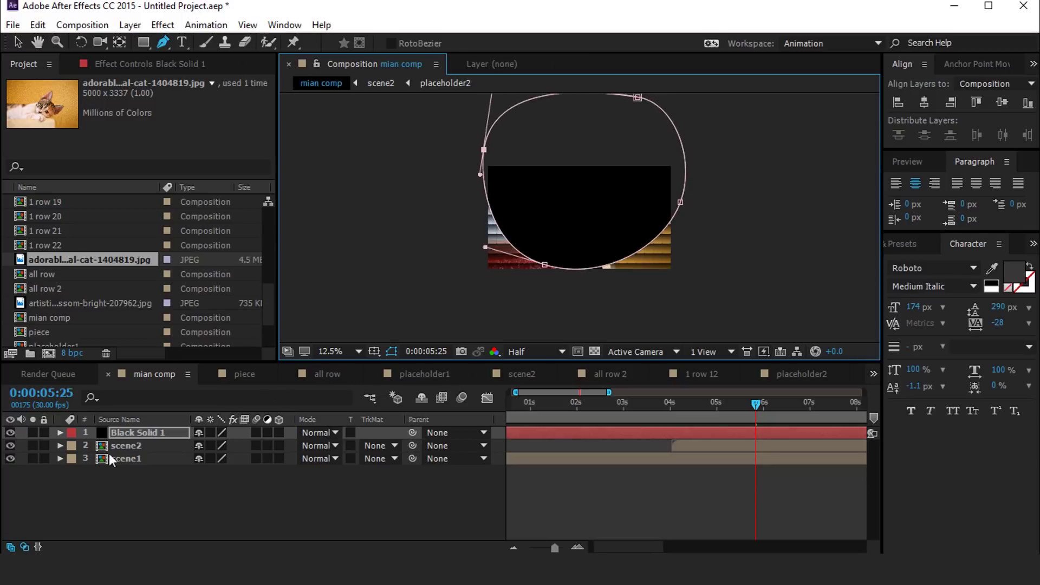
Set the black solid's mask mode to Subtract and its Mask Feather to 437 pixels
{"action": "left_click", "coordinate": [152, 431]}
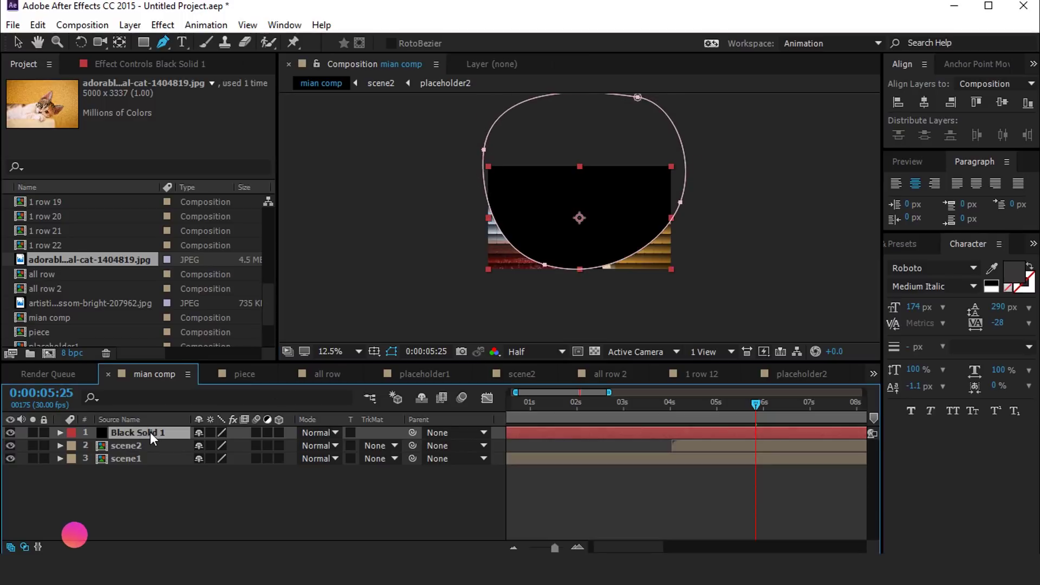
{"action": "left_click", "coordinate": [59, 432]}
{"action": "left_click", "coordinate": [74, 446]}
{"action": "left_click", "coordinate": [214, 458]}
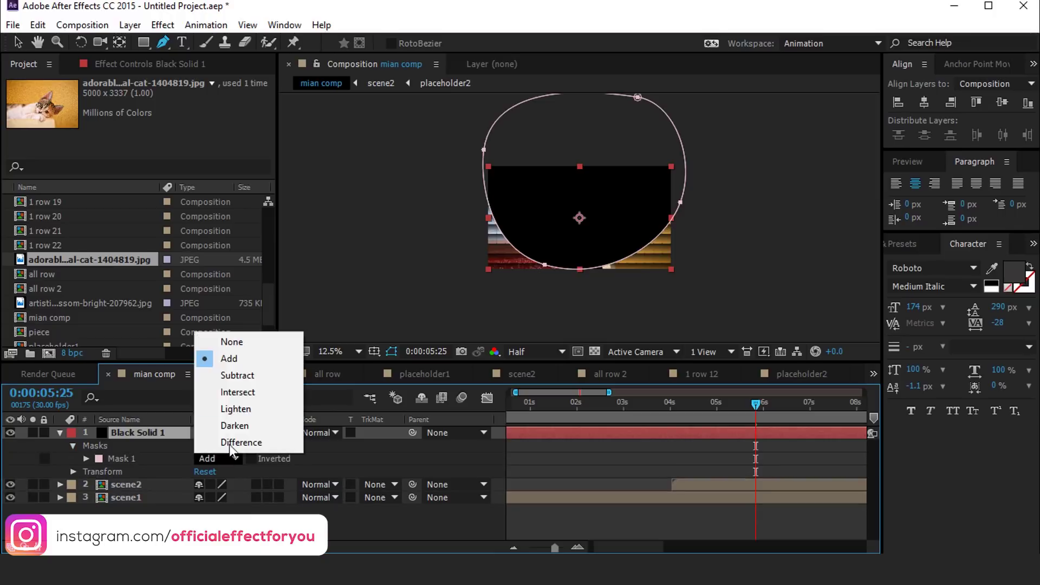
{"action": "left_click", "coordinate": [237, 376]}
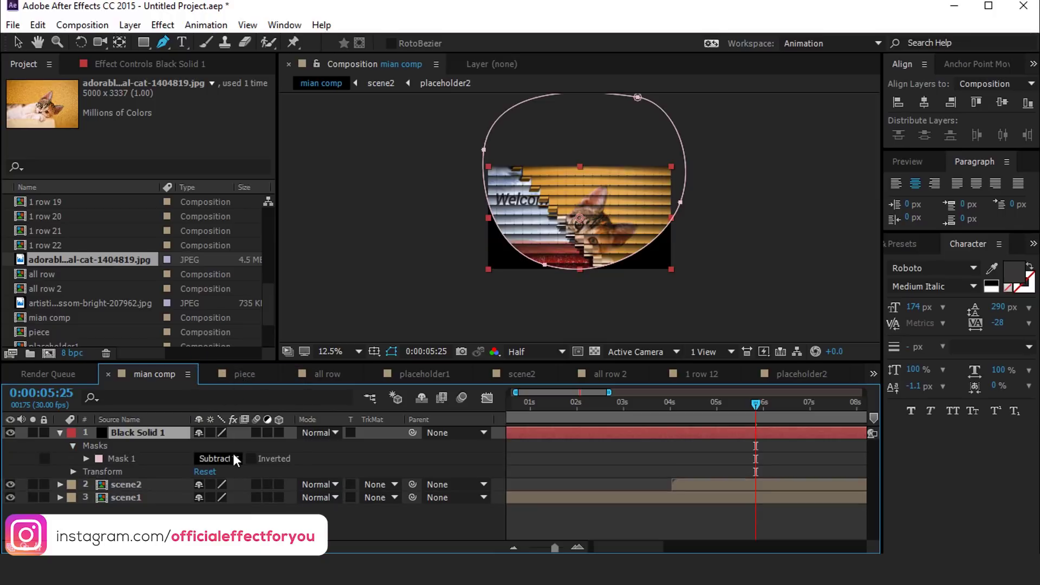
{"action": "left_click", "coordinate": [87, 458]}
{"action": "left_click_drag", "start_coordinate": [223, 486], "coordinate": [562, 487]}
Lower the black solid's opacity to 30% and collapse its properties
{"action": "left_click", "coordinate": [162, 433]}
{"action": "left_click", "coordinate": [162, 431]}
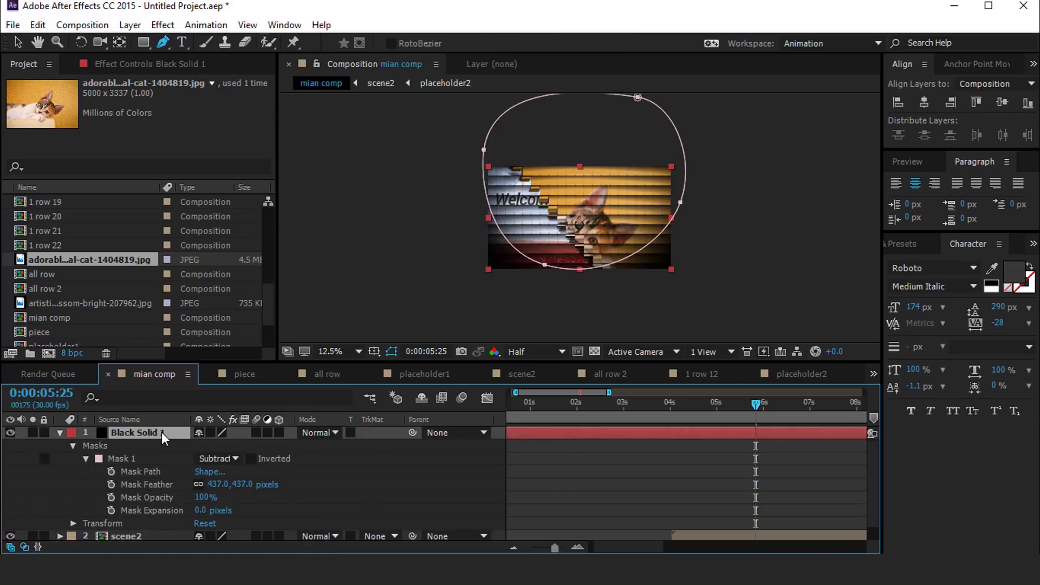
{"action": "key", "text": "t"}
{"action": "left_click_drag", "start_coordinate": [205, 445], "coordinate": [151, 448]}
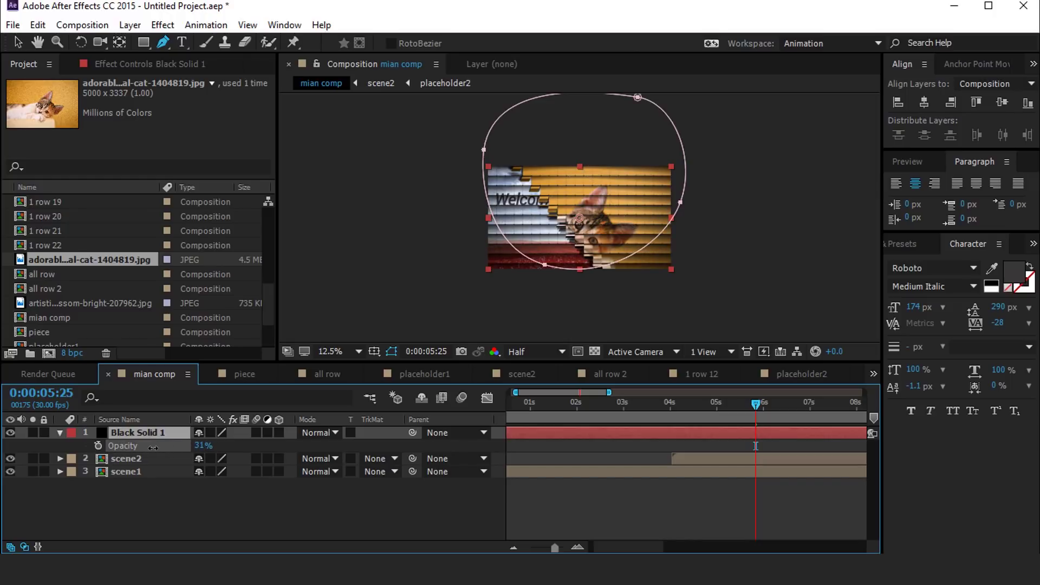
{"action": "left_click_drag", "start_coordinate": [153, 448], "coordinate": [151, 448]}
{"action": "scroll", "coordinate": [492, 288], "scroll_direction": "up", "scroll_amount": 1}
{"action": "key", "text": "v"}
{"action": "left_click", "coordinate": [491, 287]}
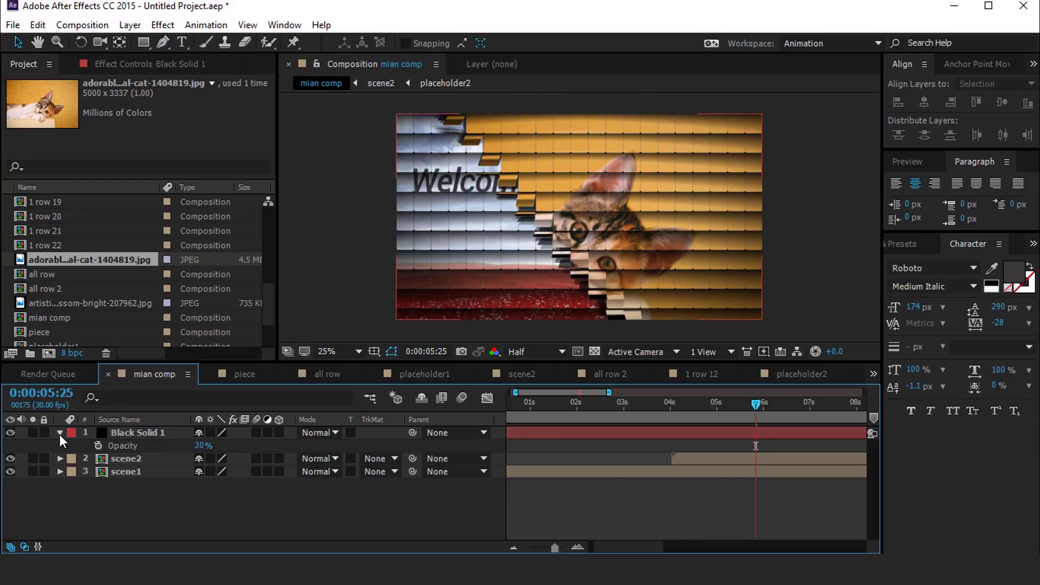
{"action": "left_click", "coordinate": [59, 433]}
Add an adjustment layer on top of mian comp and apply the Curves effect to it
{"action": "right_click", "coordinate": [329, 327]}
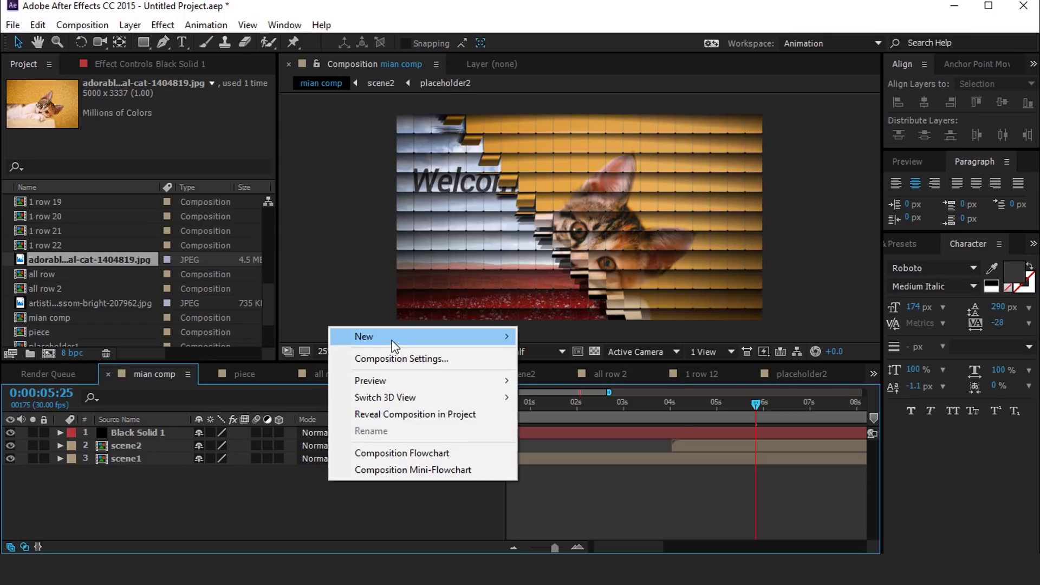
{"action": "mouse_move", "coordinate": [392, 342]}
{"action": "left_click", "coordinate": [596, 459]}
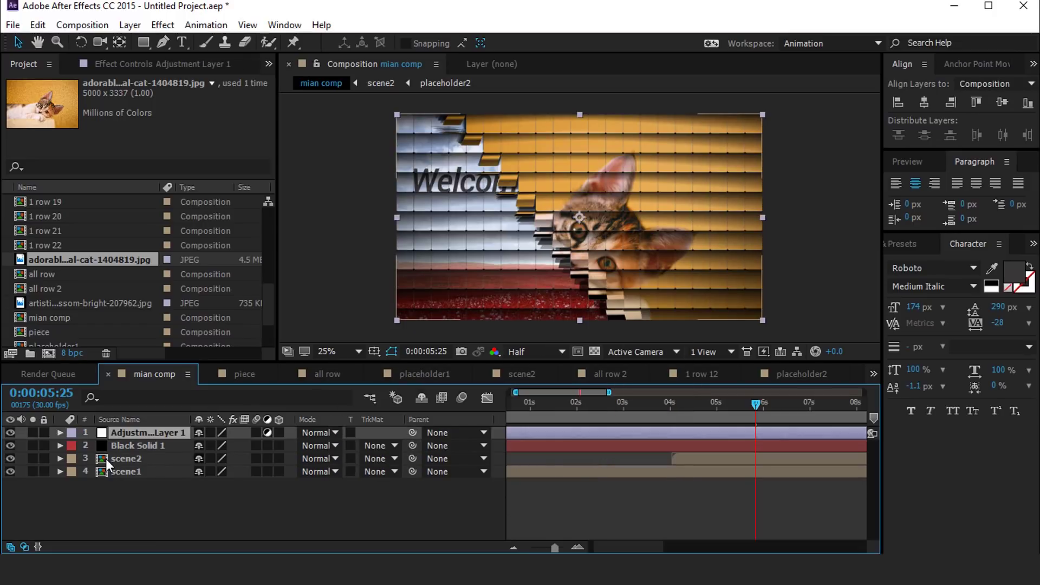
{"action": "key", "text": "ctrl+space"}
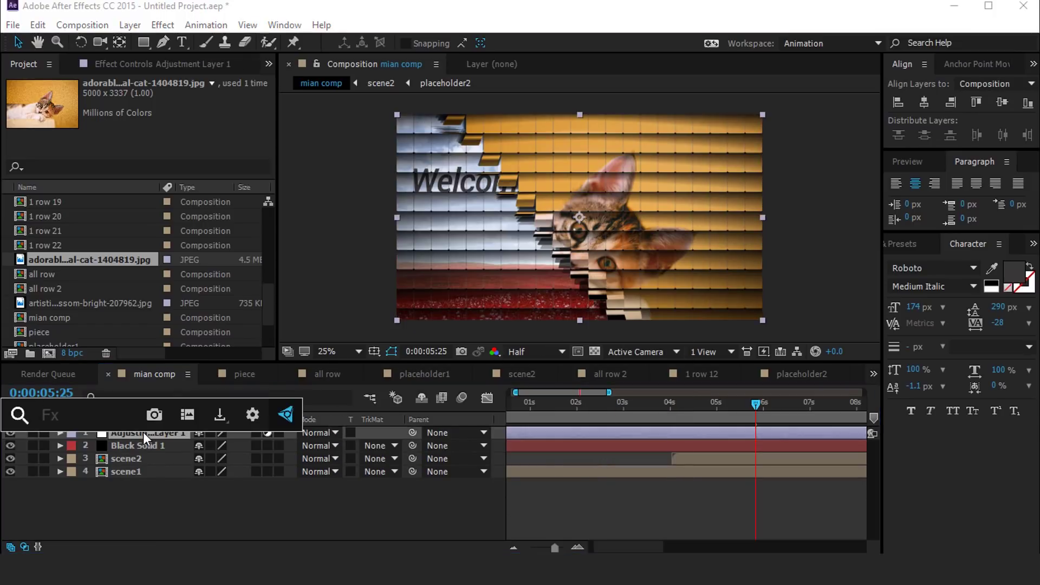
{"action": "type", "text": "cu"}
{"action": "left_click", "coordinate": [72, 439]}
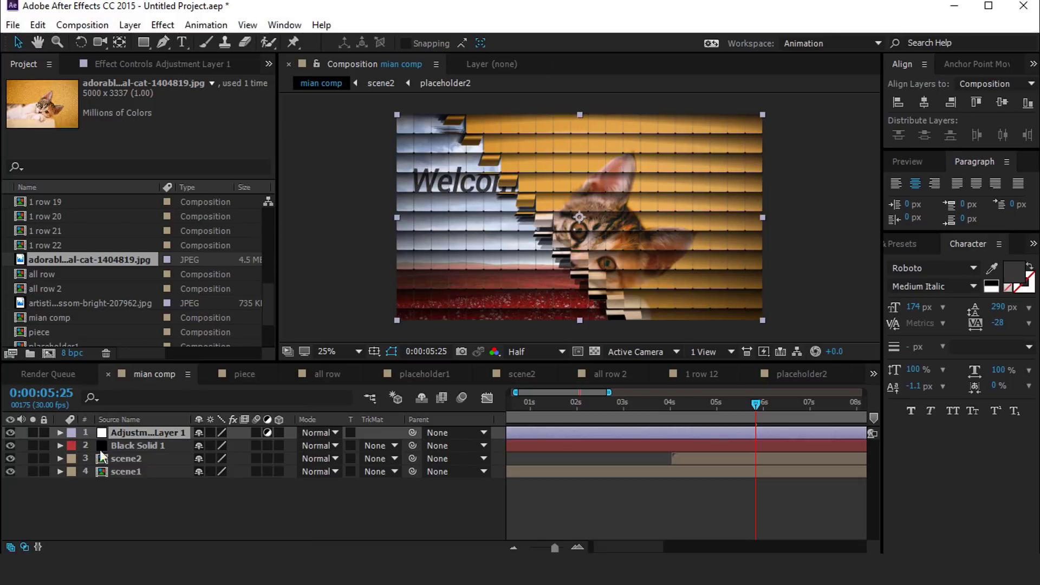
Increase the contrast in Curves by moving the RGB curve's white point inward and fine-tuning its black point
{"action": "left_click_drag", "start_coordinate": [39, 342], "coordinate": [56, 341]}
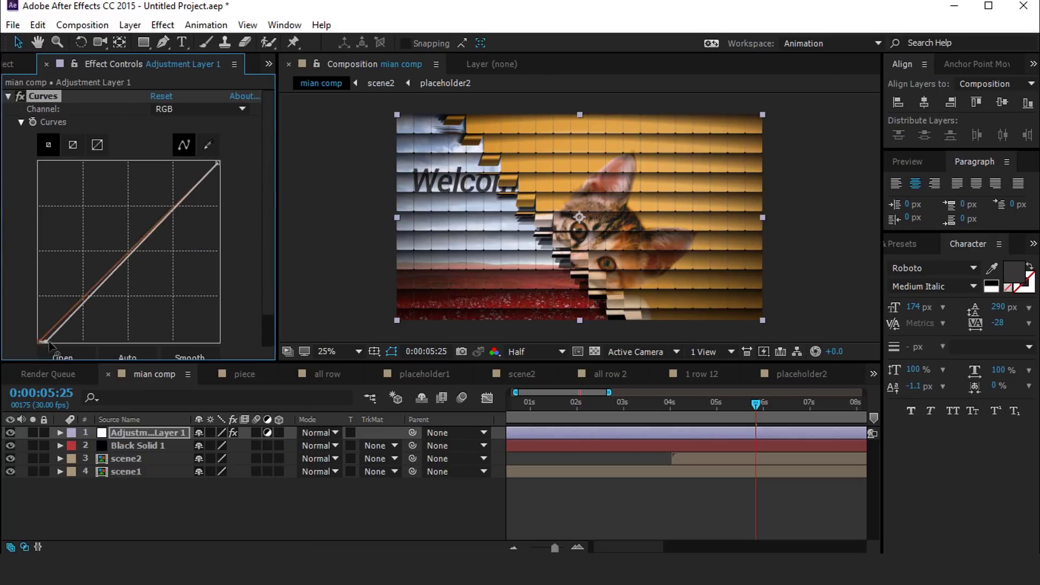
{"action": "left_click_drag", "start_coordinate": [218, 163], "coordinate": [202, 162]}
{"action": "mouse_move", "coordinate": [56, 341]}
{"action": "left_mouse_down"}
{"action": "mouse_move", "coordinate": [35, 331]}
{"action": "mouse_move", "coordinate": [43, 347]}
{"action": "left_mouse_up"}
Apply the Sharpen effect to the adjustment layer with a Sharpen Amount of 25
{"action": "left_click", "coordinate": [161, 433]}
{"action": "key", "text": "ctrl+space"}
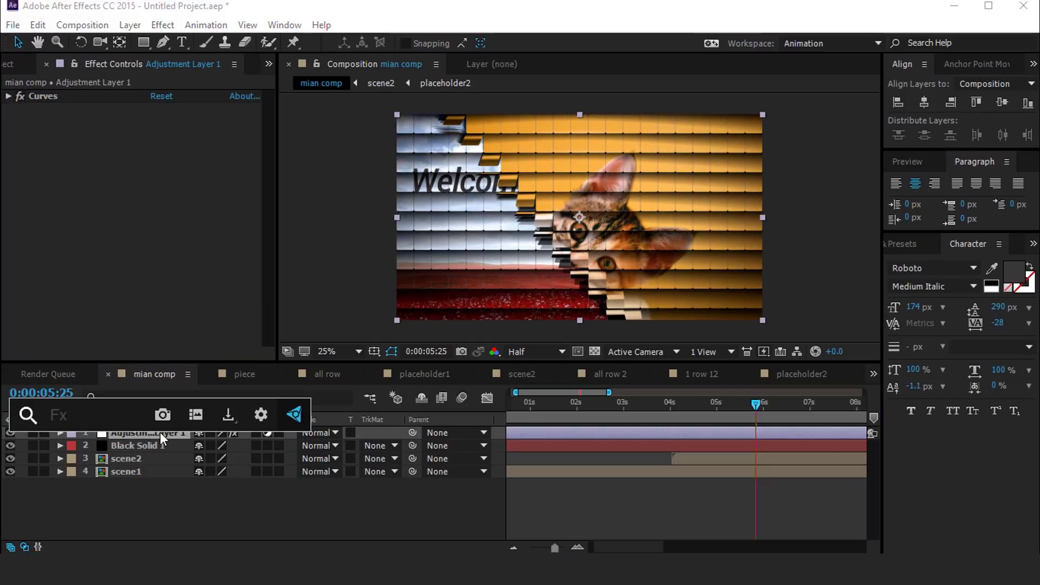
{"action": "type", "text": "sh"}
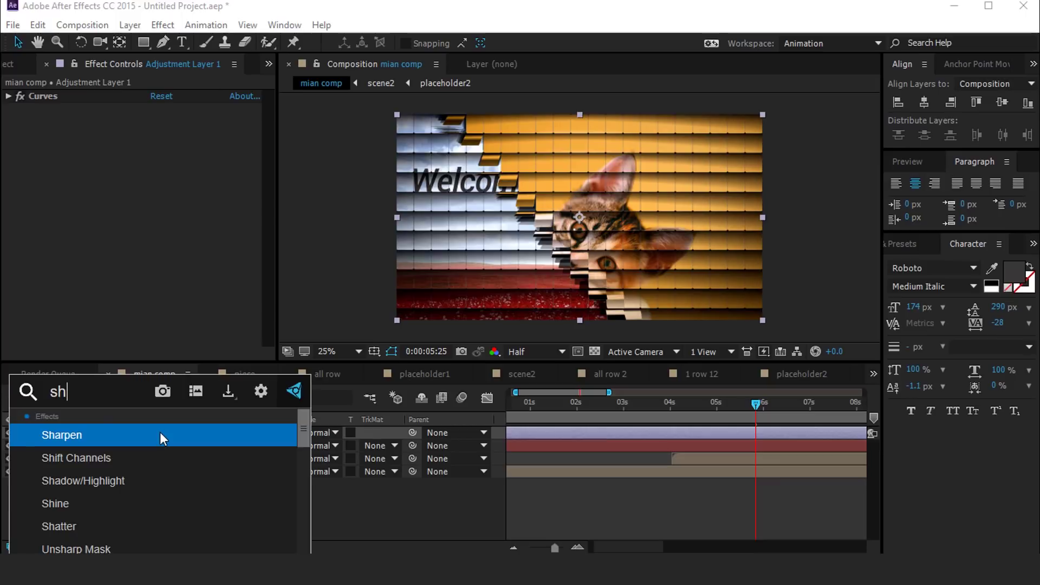
{"action": "left_click", "coordinate": [132, 433]}
{"action": "left_click", "coordinate": [151, 122]}
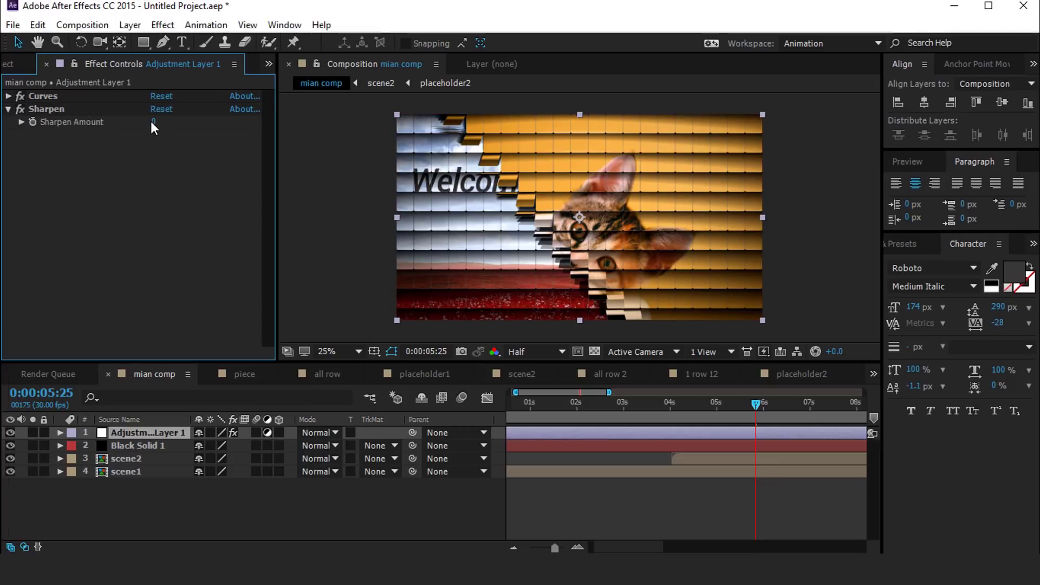
{"action": "left_click_drag", "start_coordinate": [156, 124], "coordinate": [173, 116]}
{"action": "left_click", "coordinate": [156, 125]}
{"action": "type", "text": "25"}
{"action": "key", "text": "Return"}
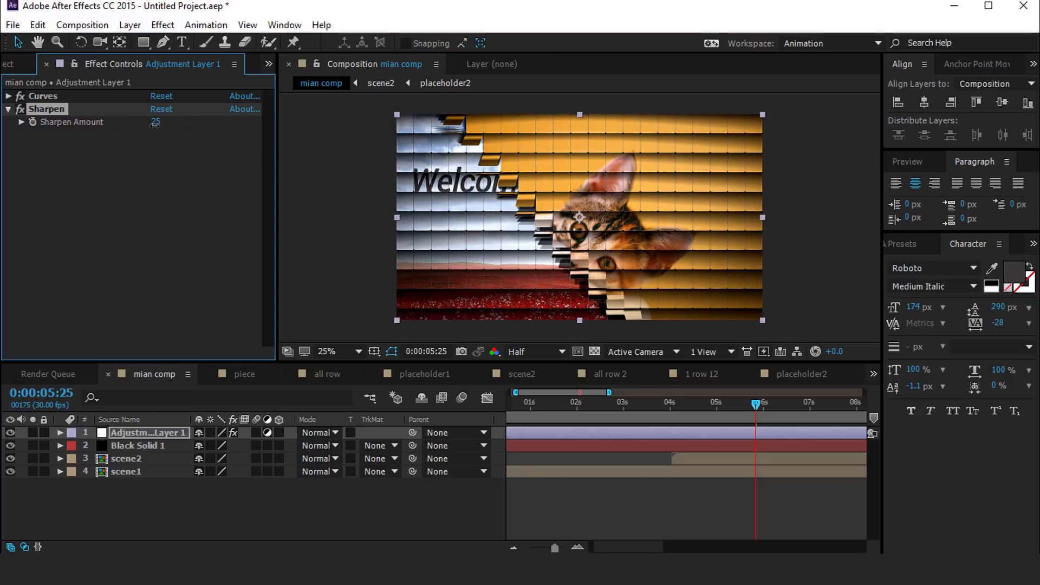
{"action": "left_click", "coordinate": [8, 110]}
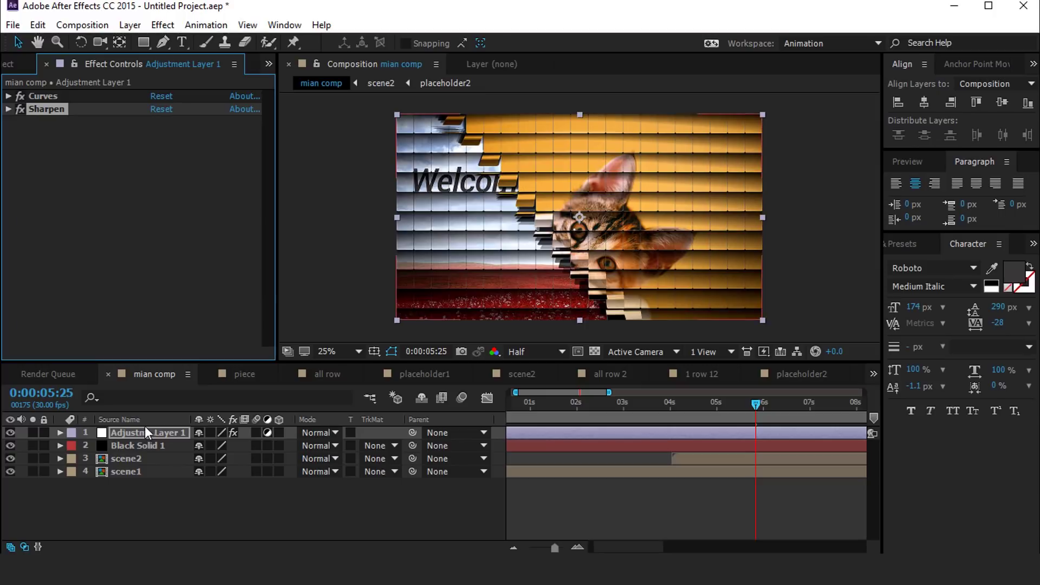
Scrub through the graded tile transition in mian comp from about 4 to 6 seconds
{"action": "left_click", "coordinate": [469, 520]}
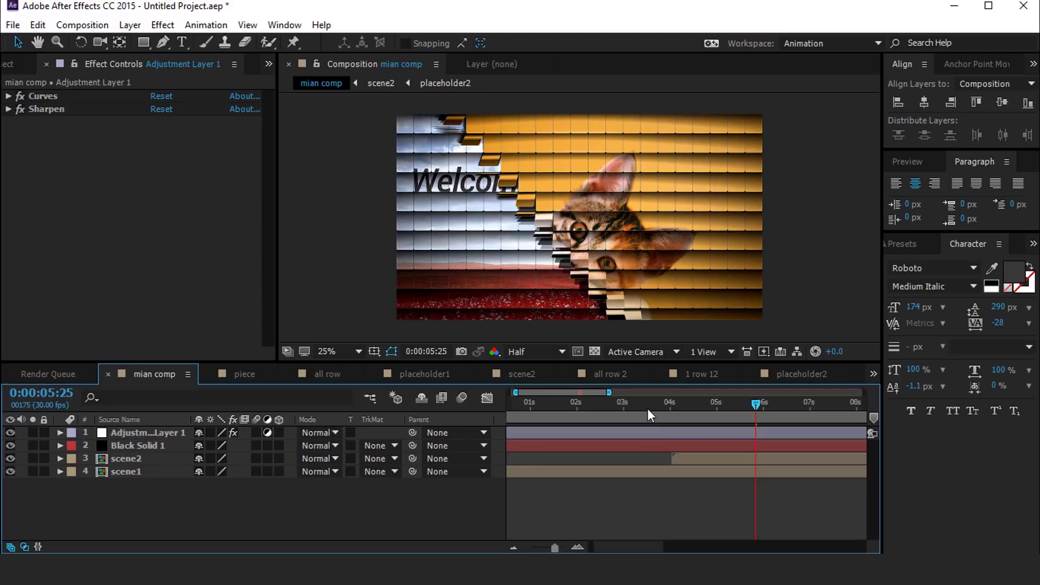
{"action": "left_click_drag", "start_coordinate": [660, 405], "coordinate": [759, 411]}
{"action": "key", "text": "minus"}
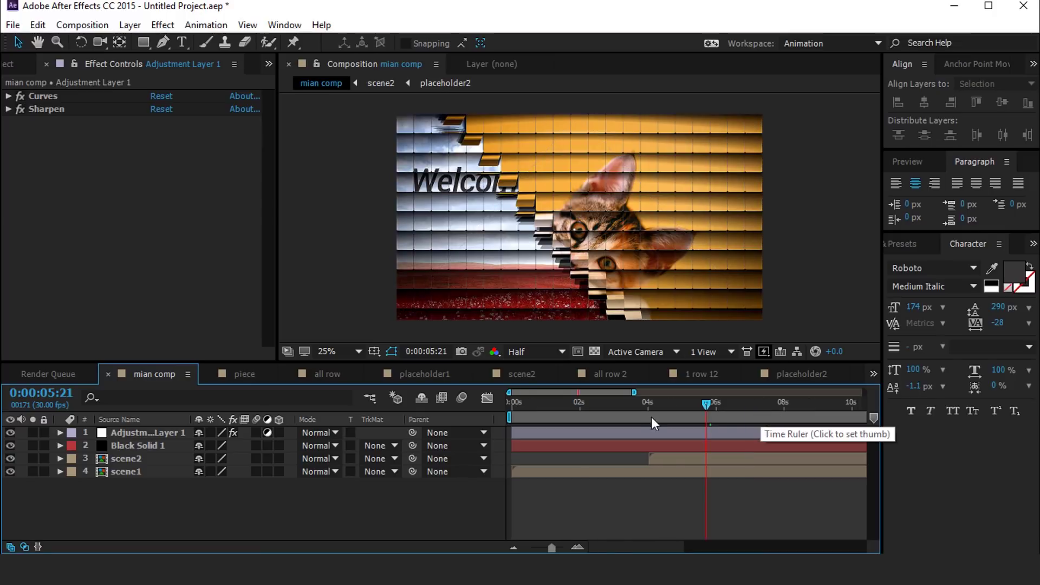